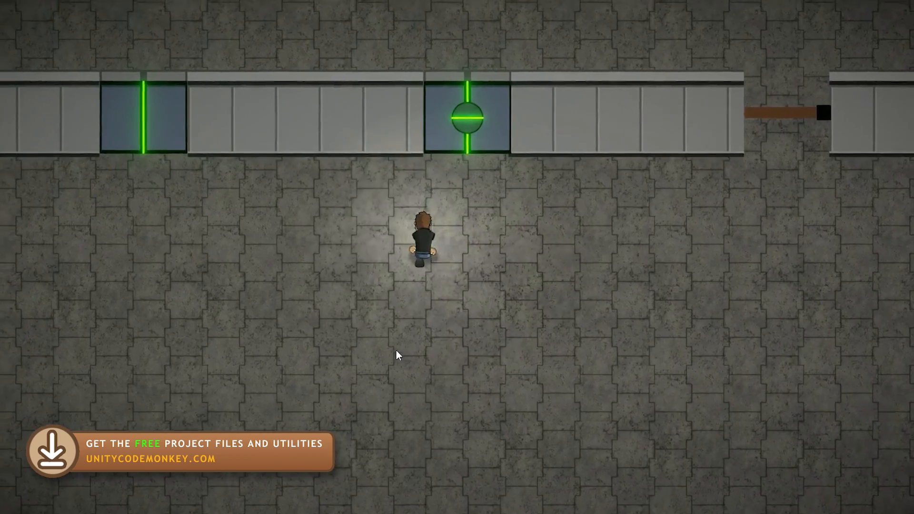
{"action": "key", "text": "d"}
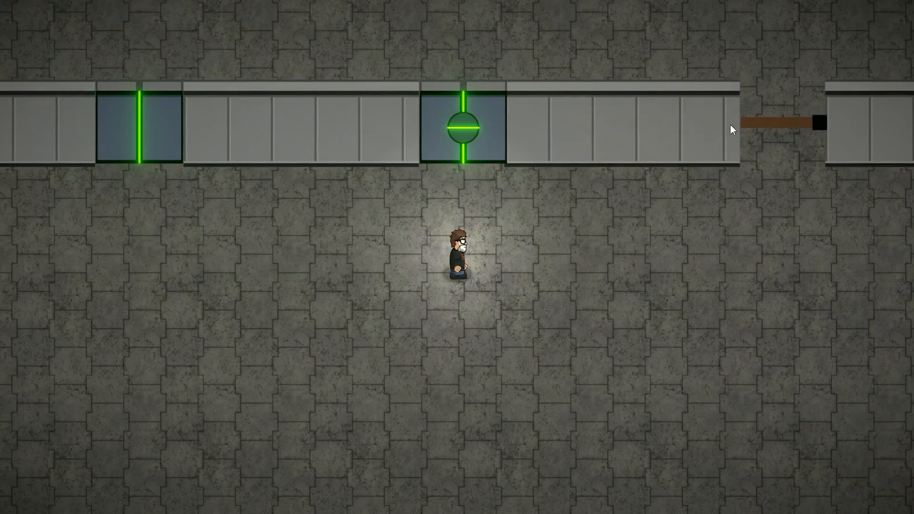
{"action": "key", "text": "w"}
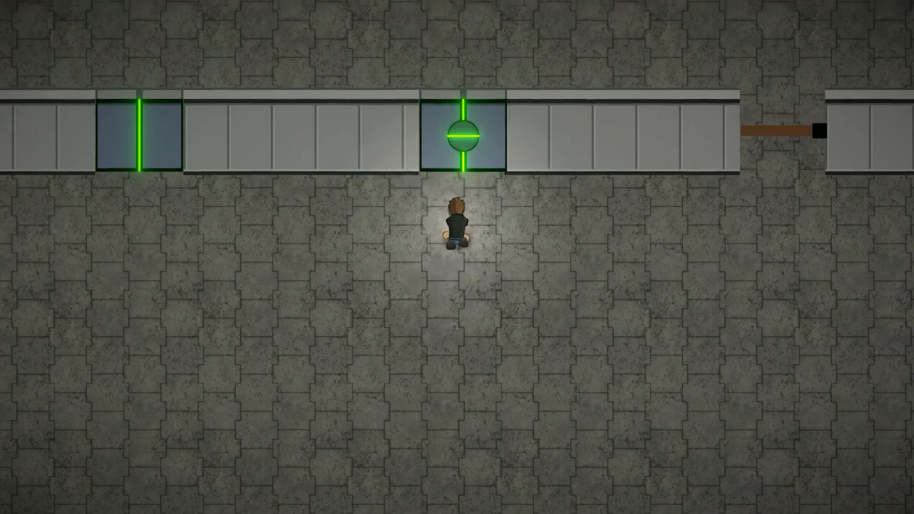
{"action": "key", "text": "a"}
{"action": "key", "text": "s"}
{"action": "key", "text": "w"}
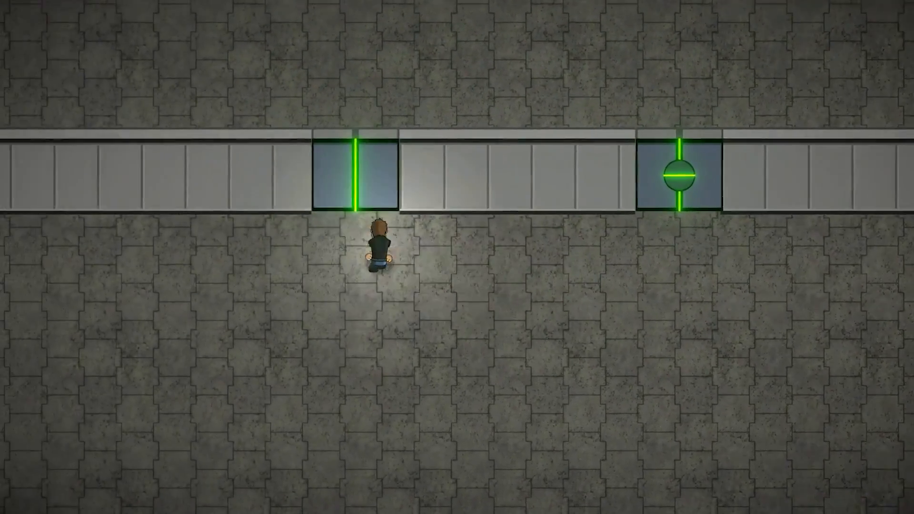
{"action": "key", "text": "d"}
{"action": "key", "text": "s"}
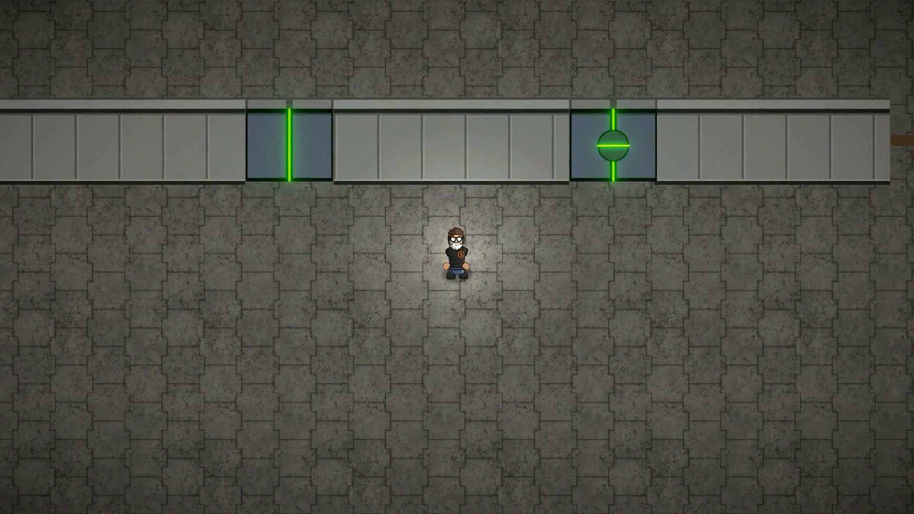
{"action": "key", "text": "d"}
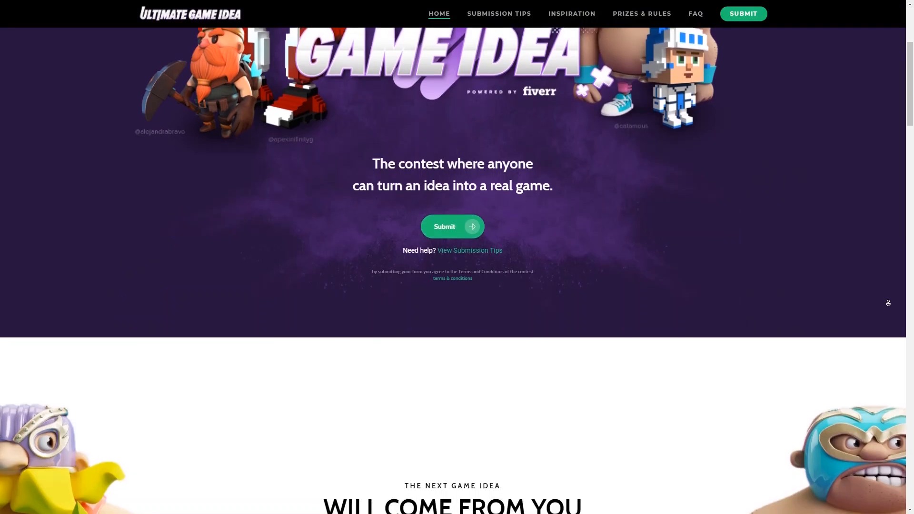
Read through the Ultimate Game Idea home page, from the contest introduction down to the top prize section
{"action": "scroll", "coordinate": [887, 302], "scroll_direction": "down", "scroll_amount": 4}
{"action": "scroll", "coordinate": [888, 303], "scroll_direction": "down", "scroll_amount": 3}
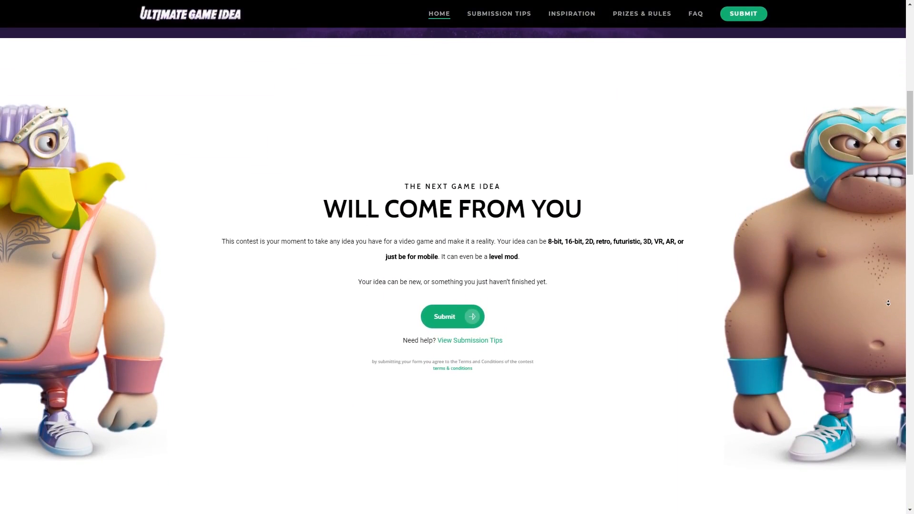
{"action": "scroll", "coordinate": [888, 303], "scroll_direction": "down", "scroll_amount": 10}
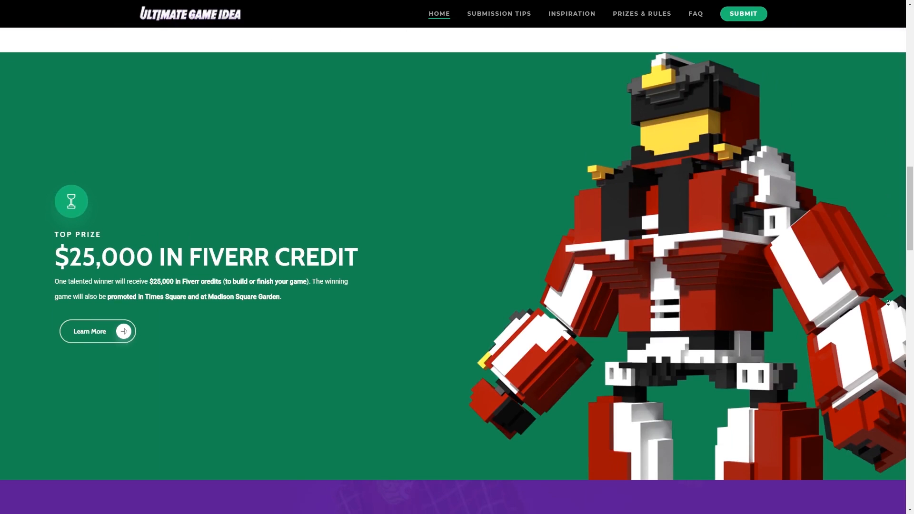
{"action": "scroll", "coordinate": [888, 303], "scroll_direction": "down", "scroll_amount": 10}
{"action": "scroll", "coordinate": [790, 168], "scroll_direction": "up", "scroll_amount": 1}
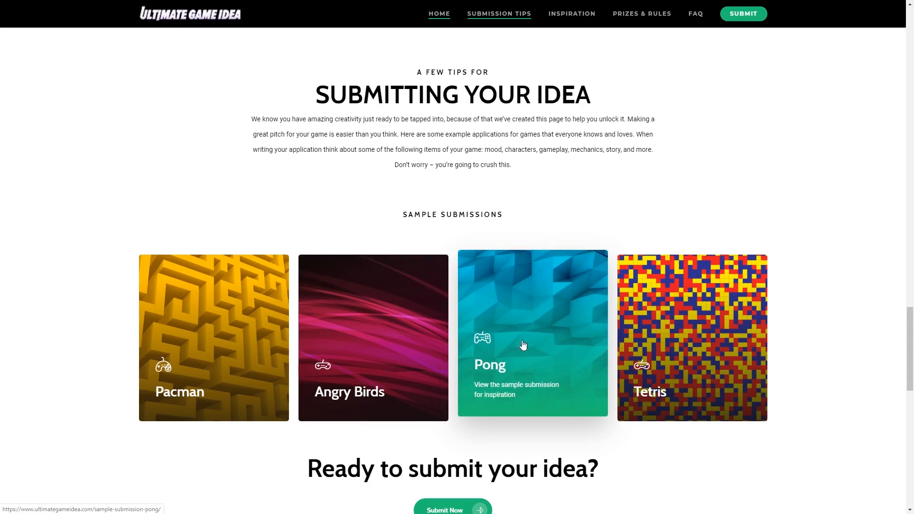
Open the Pacman sample submission and look through the collection of videos on the Inspiration page
{"action": "left_click", "coordinate": [246, 302]}
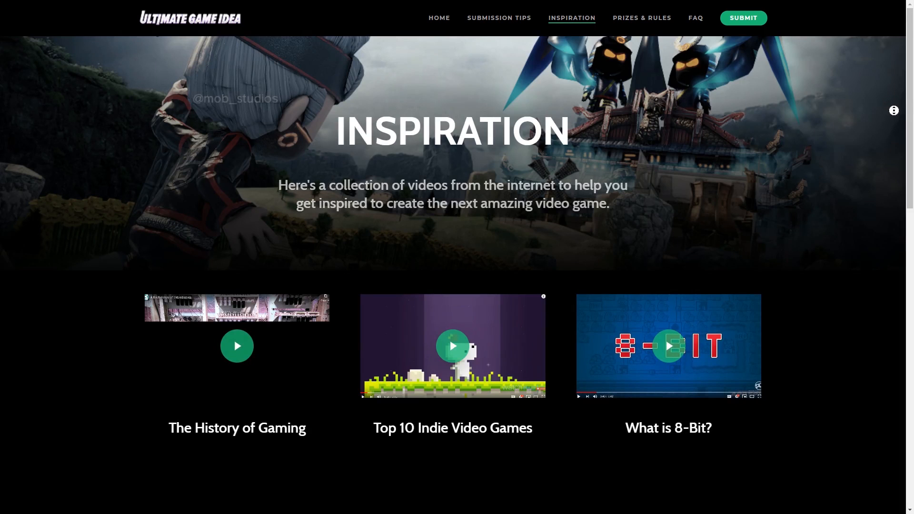
{"action": "scroll", "coordinate": [895, 117], "scroll_direction": "down", "scroll_amount": 1}
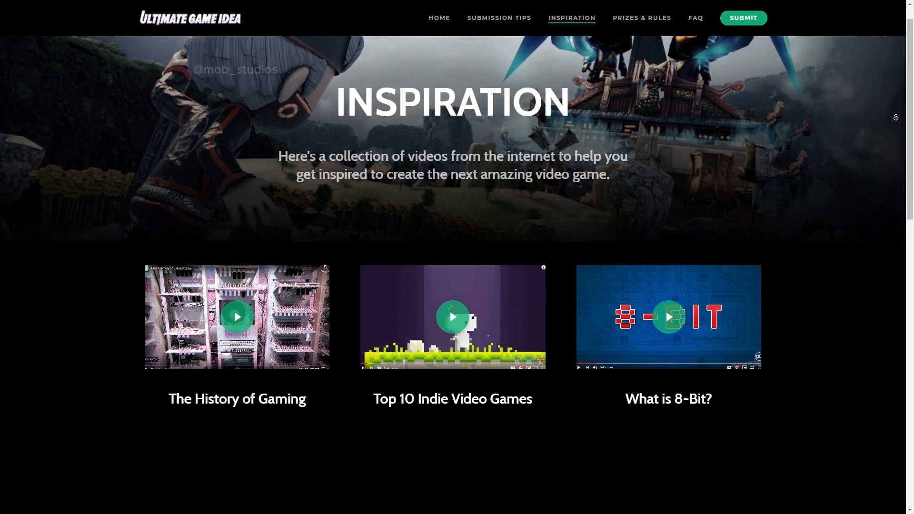
{"action": "scroll", "coordinate": [896, 123], "scroll_direction": "down", "scroll_amount": 8}
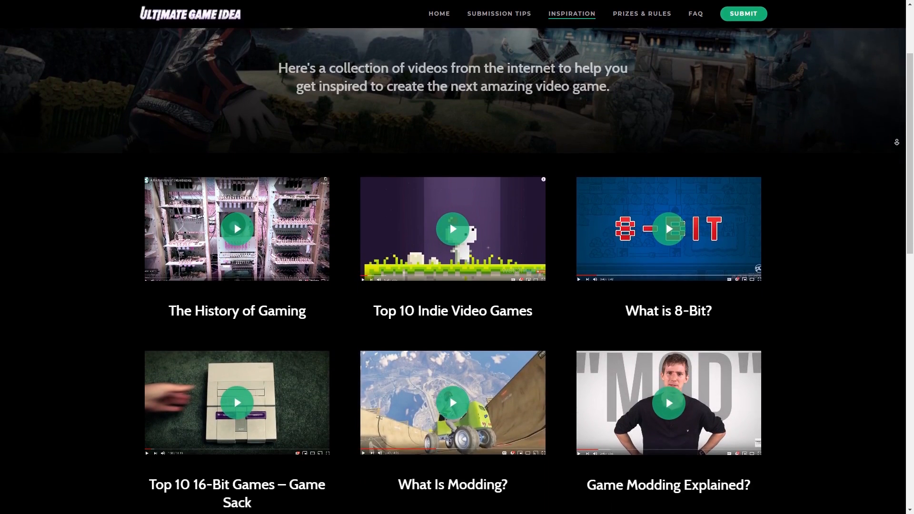
{"action": "scroll", "coordinate": [898, 137], "scroll_direction": "down", "scroll_amount": 7}
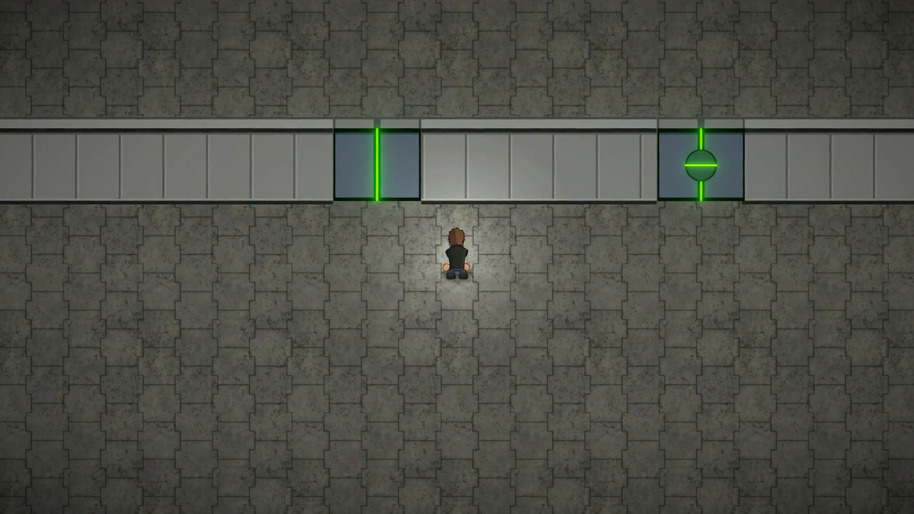
{"action": "key", "text": "a"}
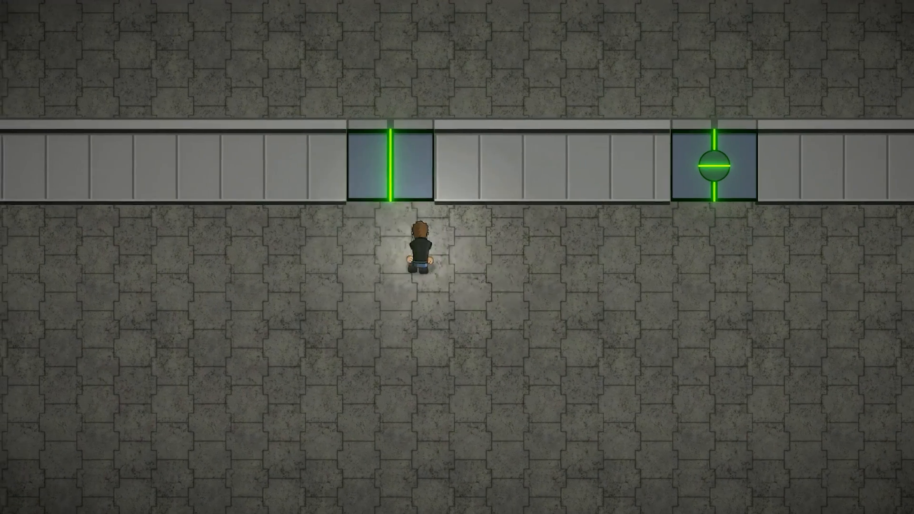
{"action": "key", "text": "w"}
{"action": "key", "text": "s"}
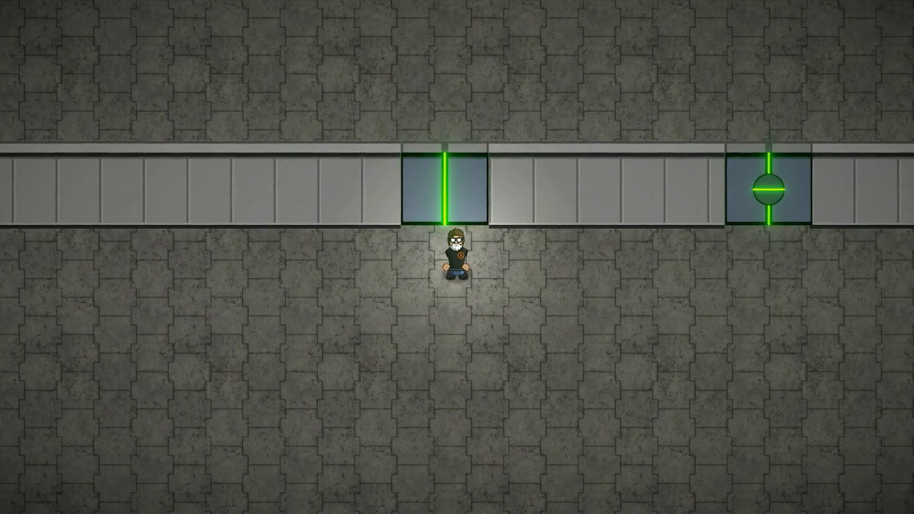
{"action": "key", "text": "e"}
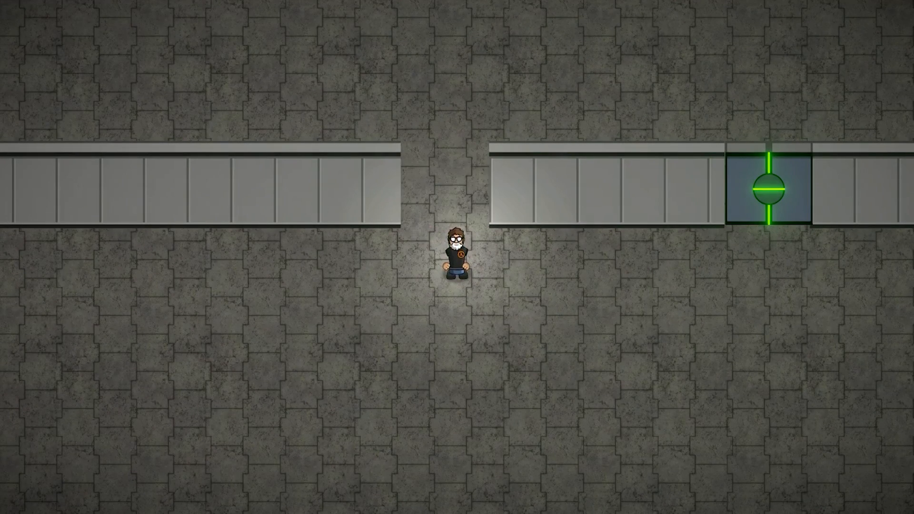
{"action": "key", "text": "w"}
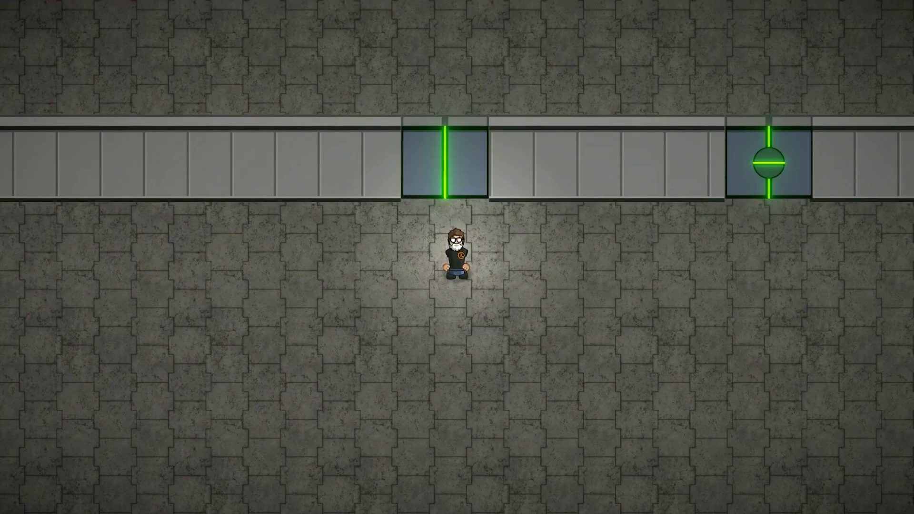
{"action": "key", "text": "a"}
{"action": "key", "text": "w"}
{"action": "key", "text": "d"}
{"action": "key", "text": "s"}
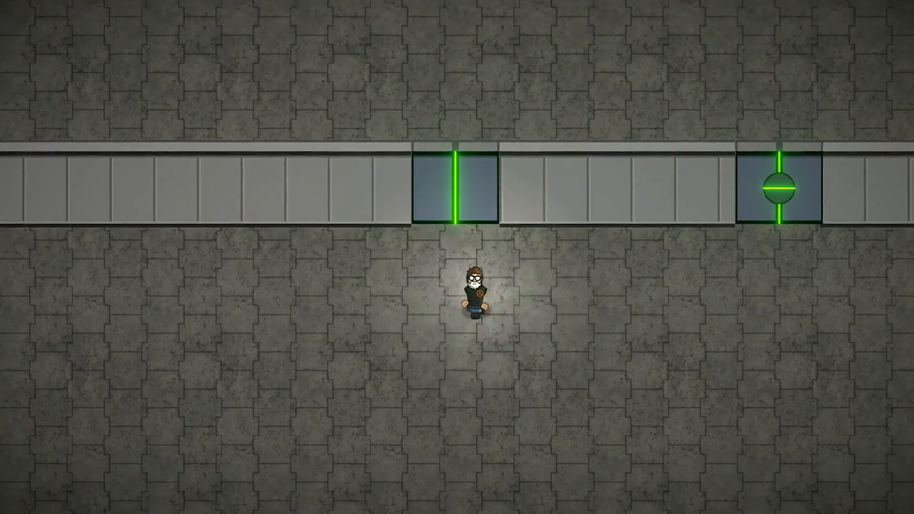
{"action": "key", "text": "d"}
{"action": "key", "text": "w"}
{"action": "key", "text": "a"}
{"action": "key", "text": "s"}
{"action": "key", "text": "d"}
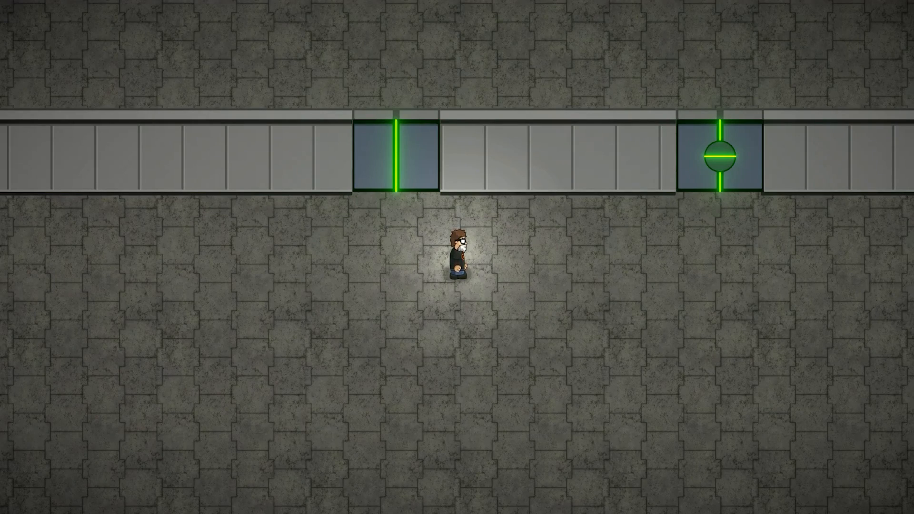
{"action": "key", "text": "d"}
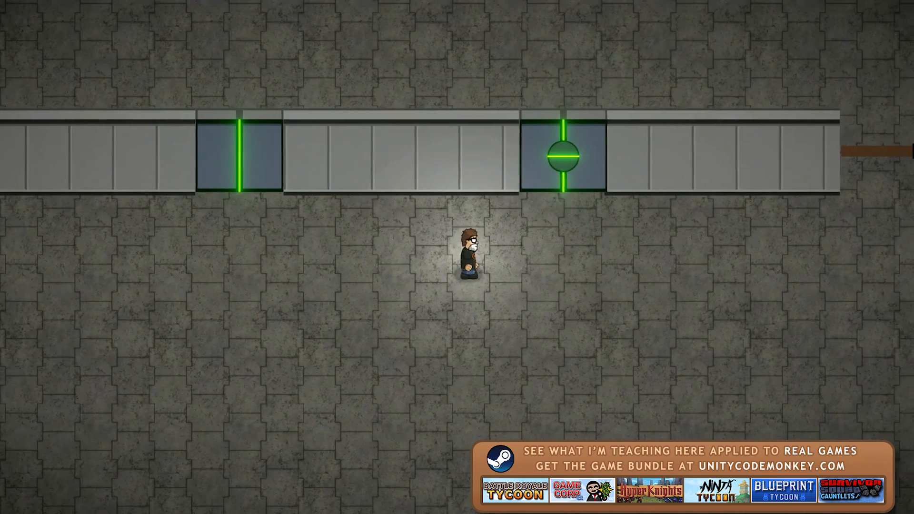
{"action": "key", "text": "d"}
{"action": "key", "text": "w"}
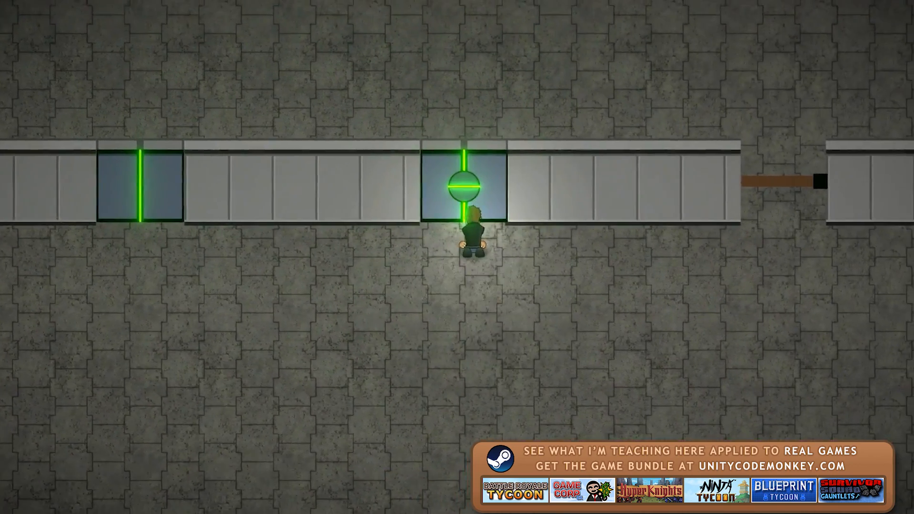
{"action": "key", "text": "s"}
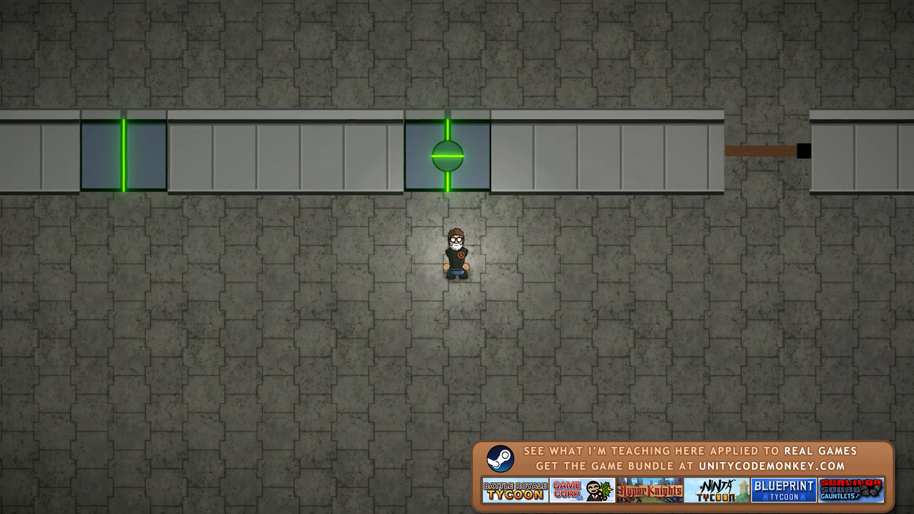
{"action": "key", "text": "w"}
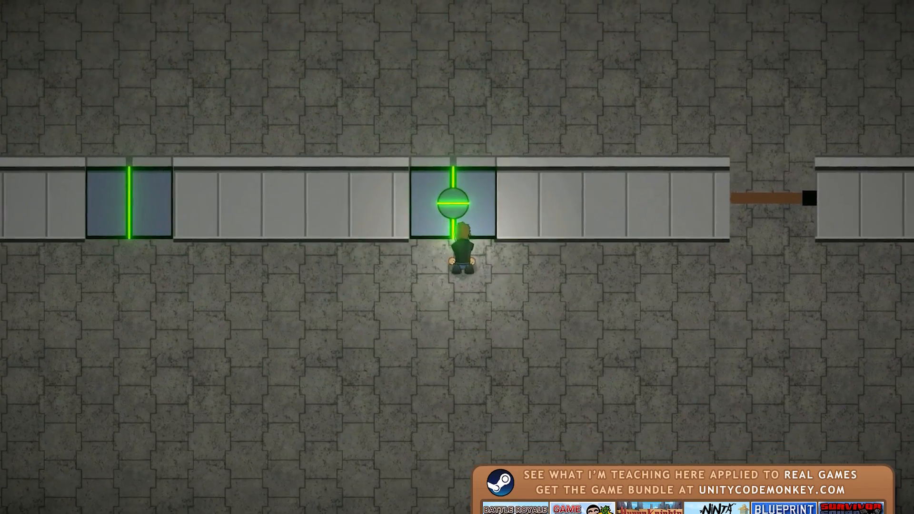
{"action": "key", "text": "s"}
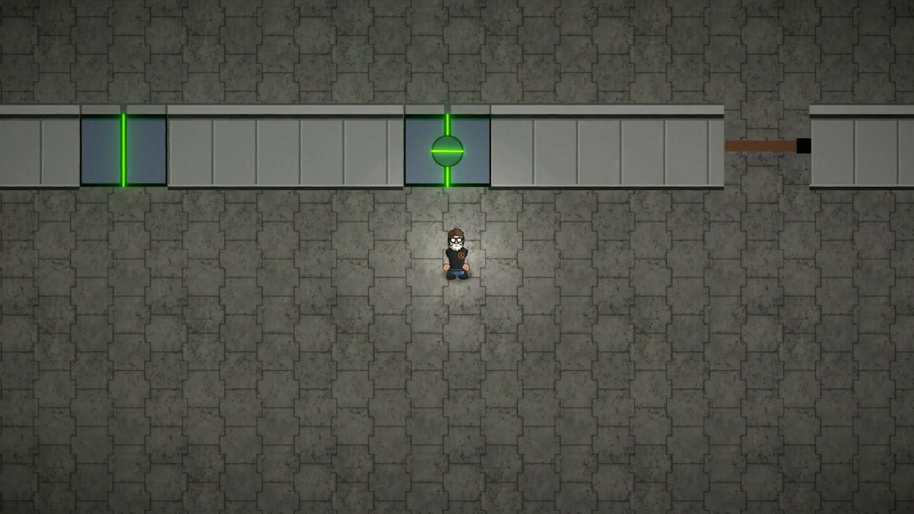
{"action": "key", "text": "e"}
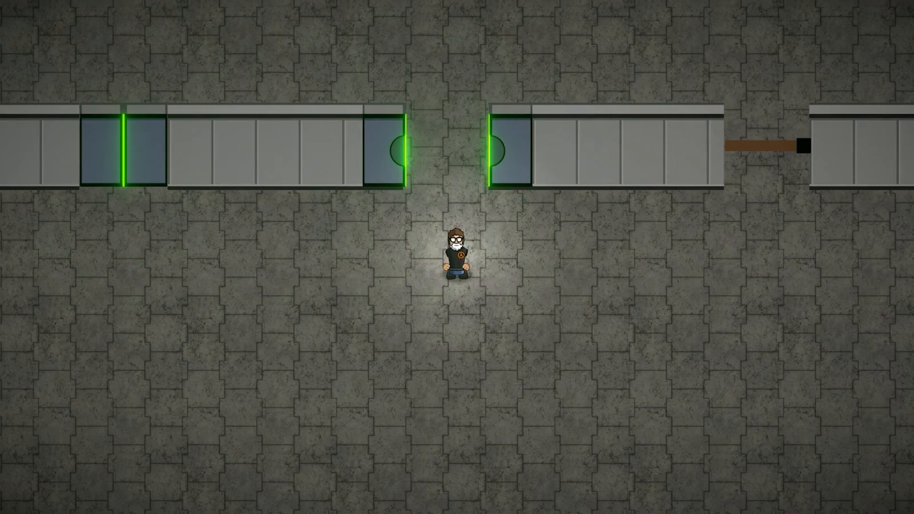
{"action": "key", "text": "w"}
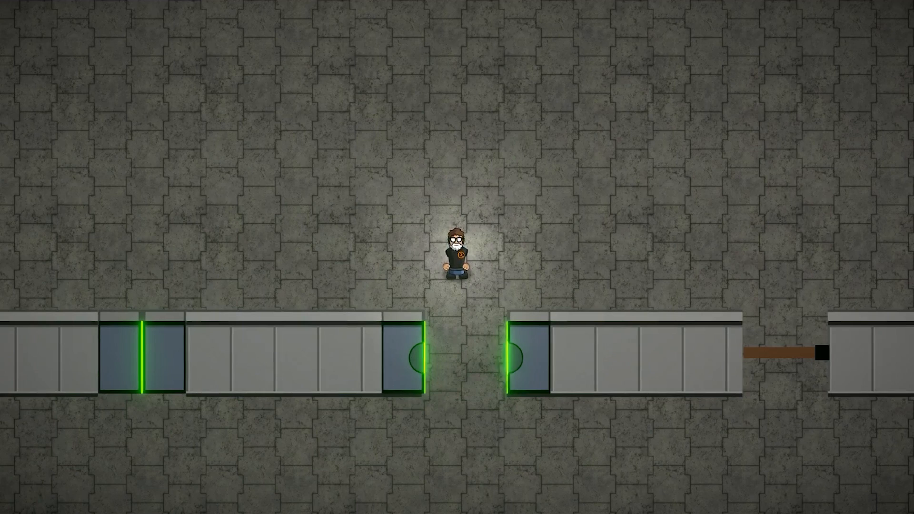
{"action": "key", "text": "s"}
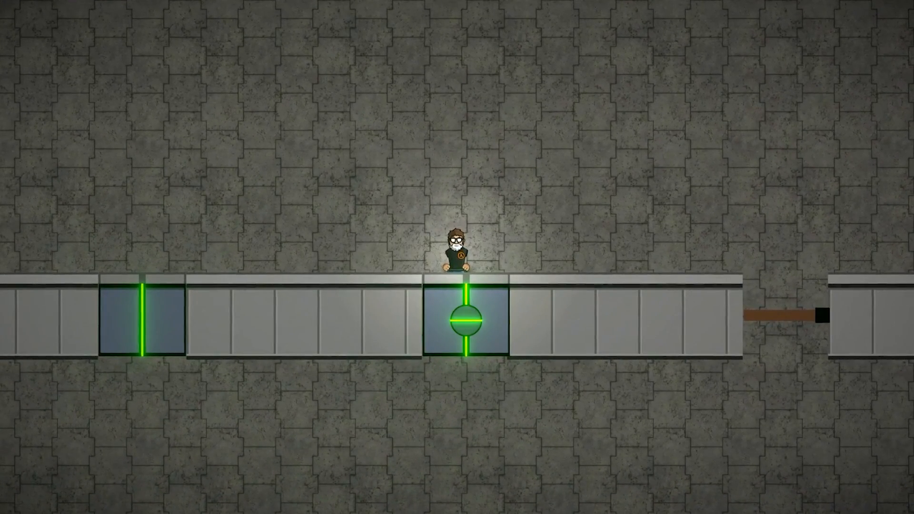
{"action": "key", "text": "s"}
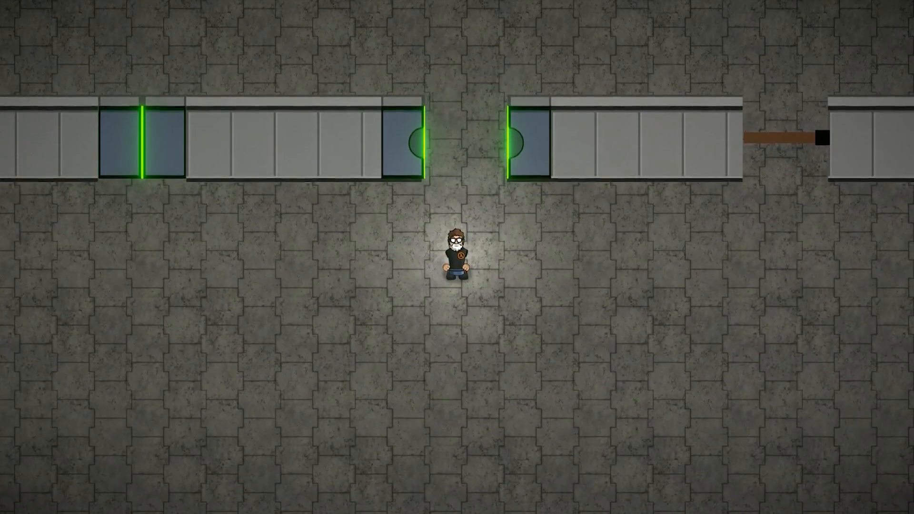
{"action": "key", "text": "d"}
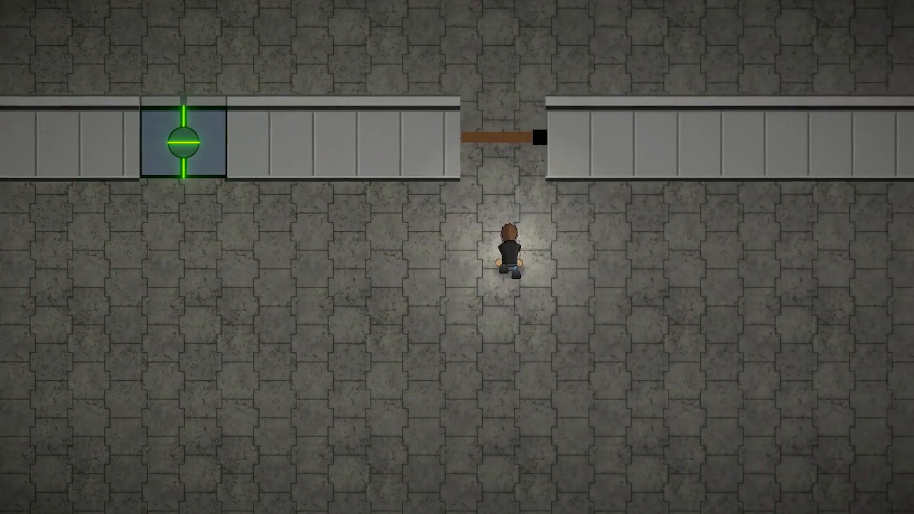
{"action": "key", "text": "w"}
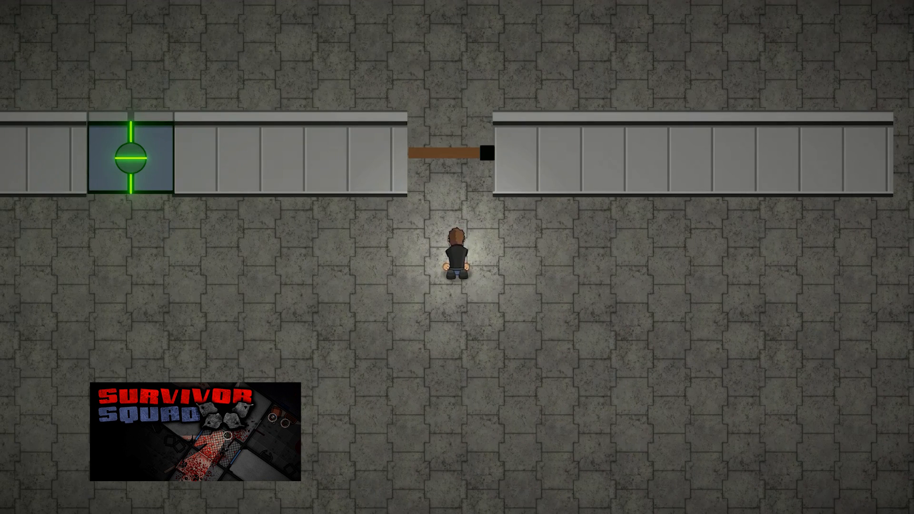
{"action": "key", "text": "w"}
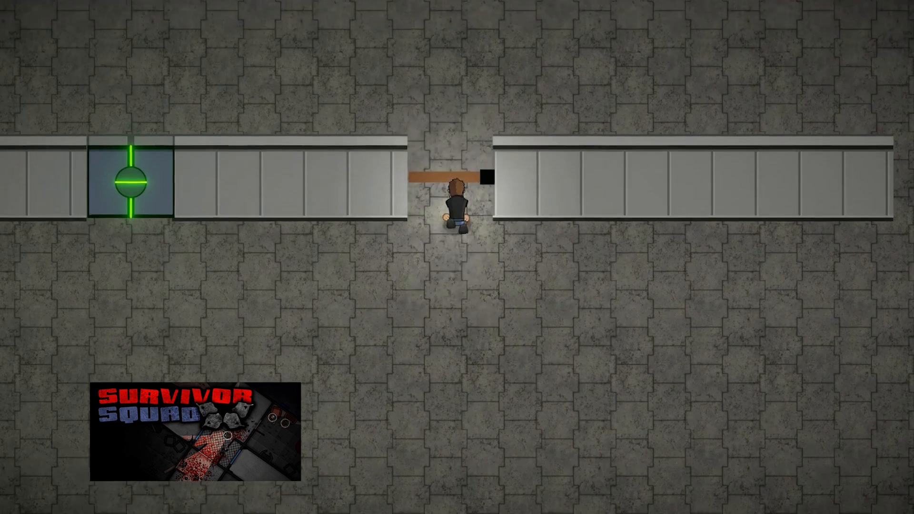
{"action": "key", "text": "s"}
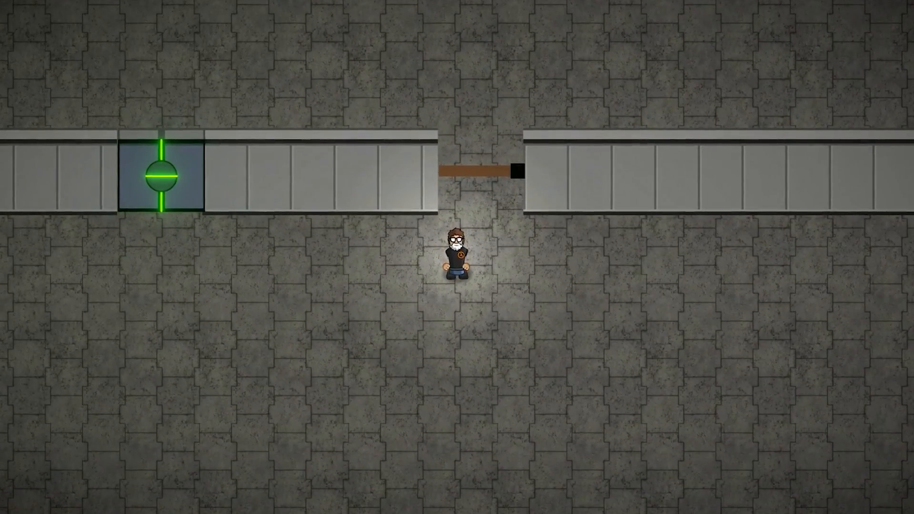
{"action": "key", "text": "w"}
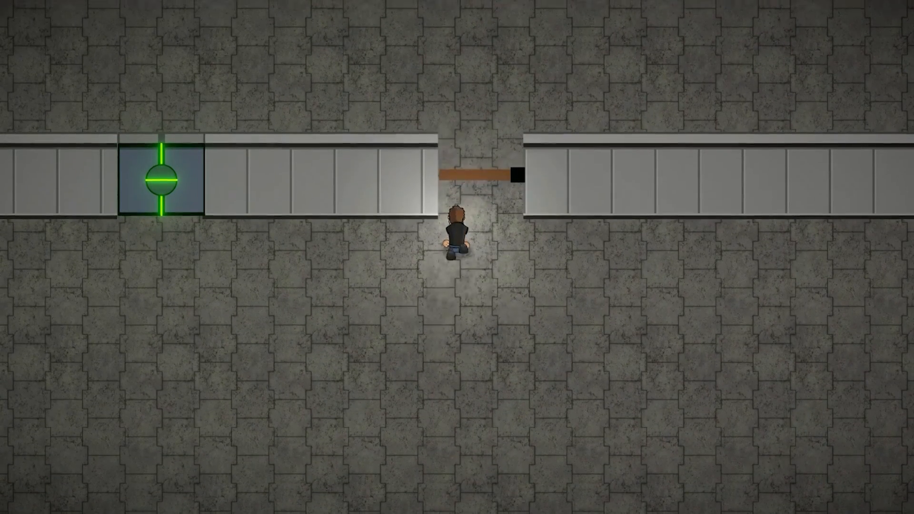
{"action": "key", "text": "d"}
{"action": "key", "text": "a"}
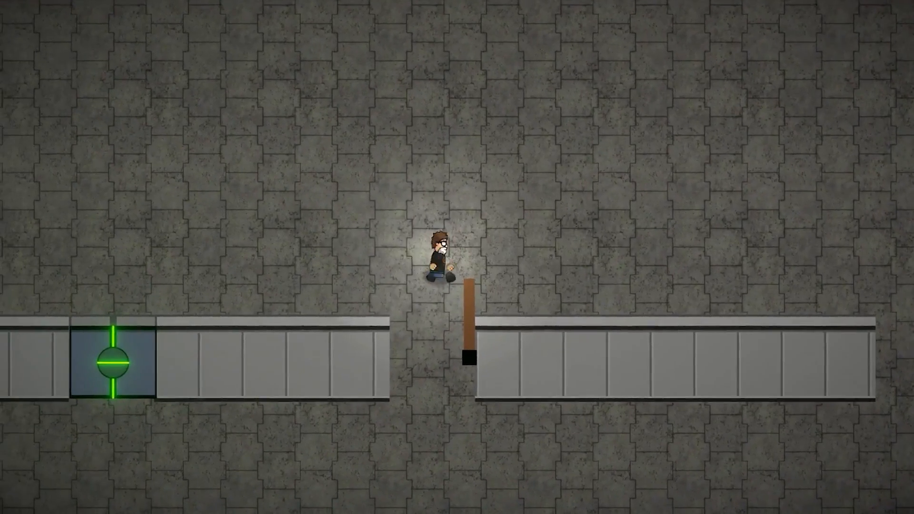
{"action": "key", "text": "d"}
{"action": "key", "text": "a"}
{"action": "key", "text": "s"}
{"action": "key", "text": "s"}
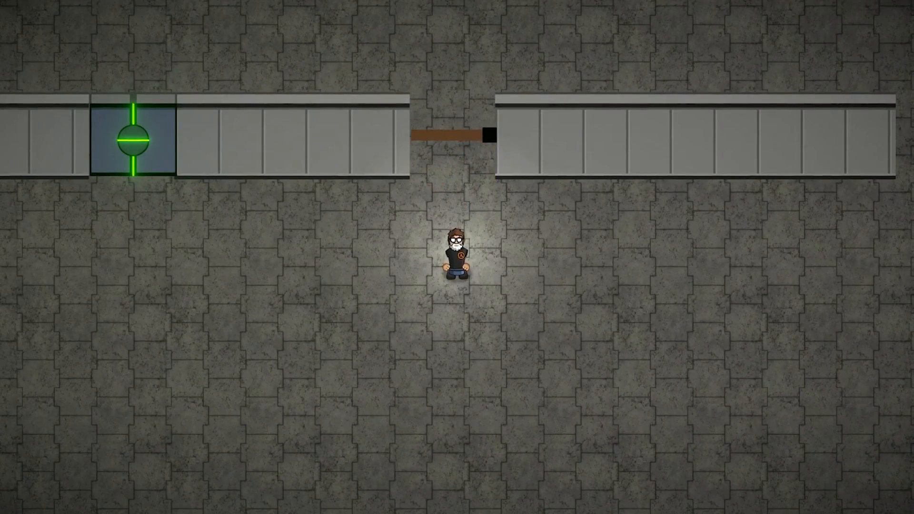
{"action": "key", "text": "w"}
{"action": "key", "text": "a"}
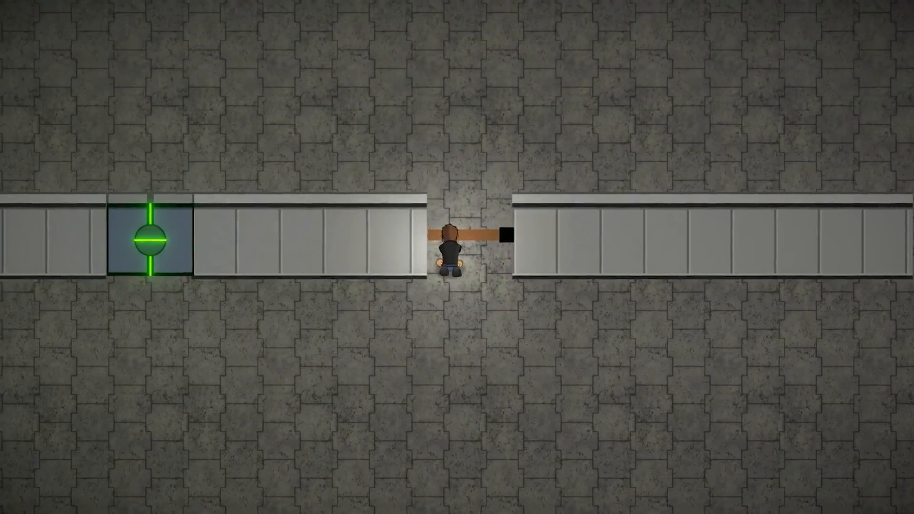
Walk the character through the brown hinged door in the wall to test how it swings
{"action": "key", "text": "s"}
{"action": "key", "text": "w"}
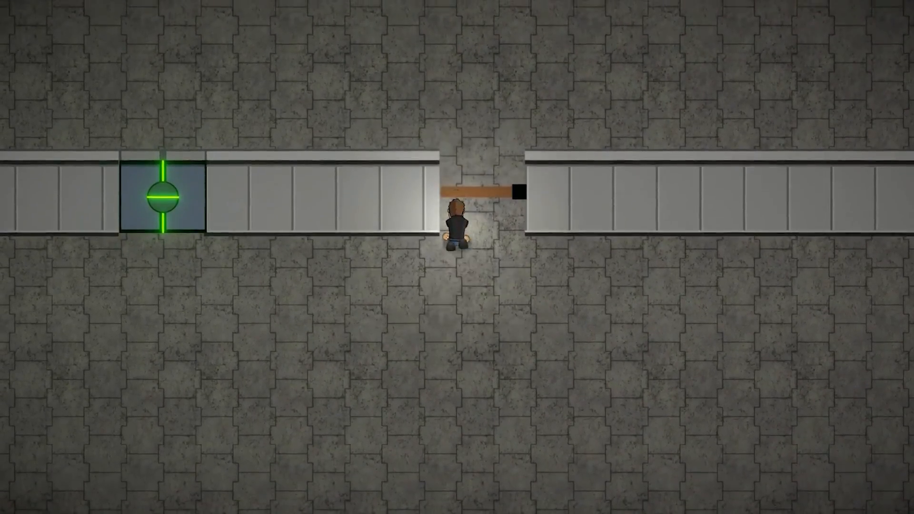
{"action": "key", "text": "s"}
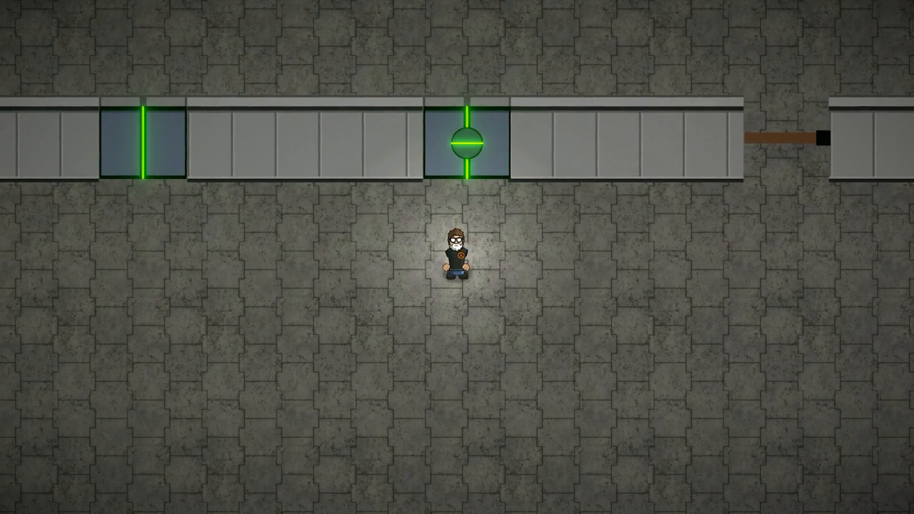
Toggle the plain green door and the green door with the round lock open and closed from a distance
{"action": "left_click", "coordinate": [129, 164]}
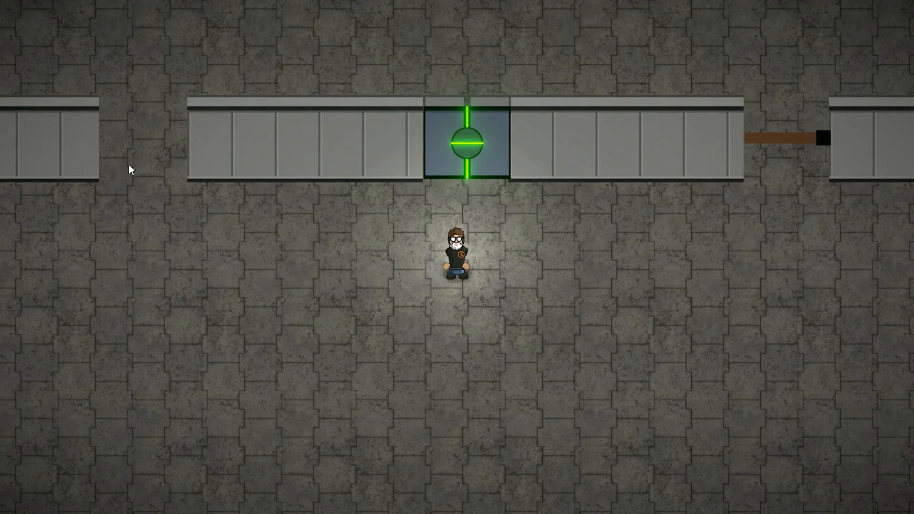
{"action": "left_click", "coordinate": [164, 149]}
{"action": "left_click", "coordinate": [159, 148]}
{"action": "left_click", "coordinate": [151, 147]}
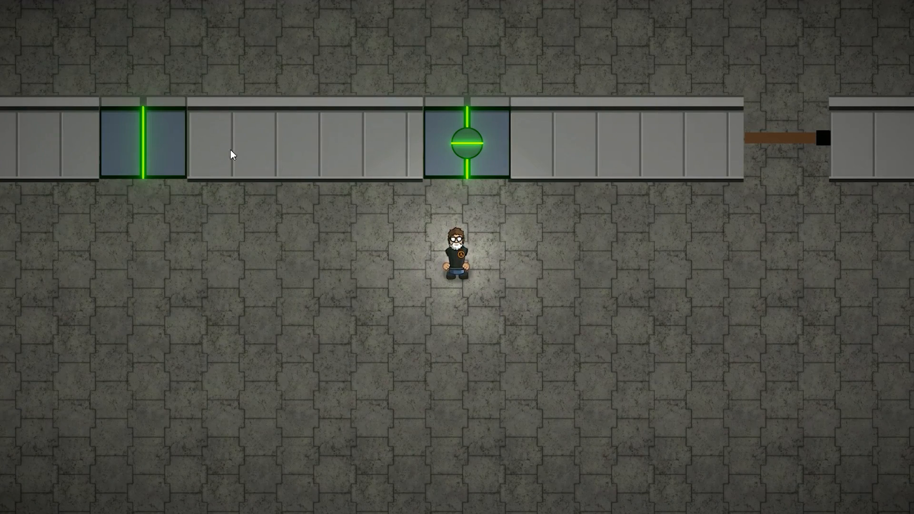
{"action": "left_click", "coordinate": [501, 165]}
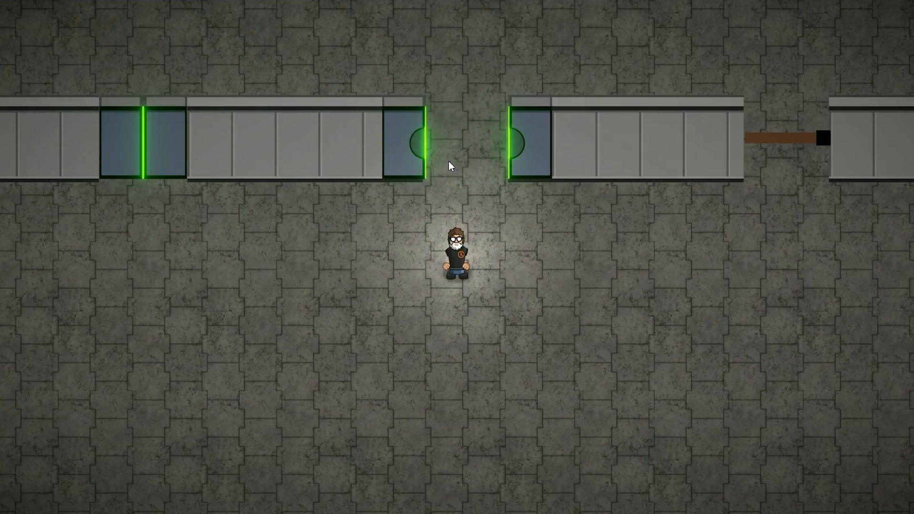
{"action": "left_click", "coordinate": [448, 161]}
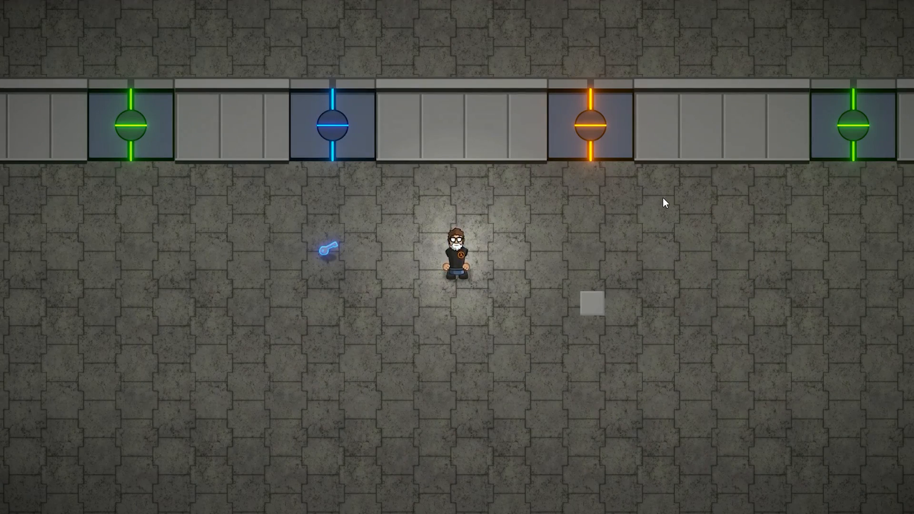
Walk the character to the green door beside the blue one, then open and close it by interacting
{"action": "key", "text": "s"}
{"action": "key", "text": "a"}
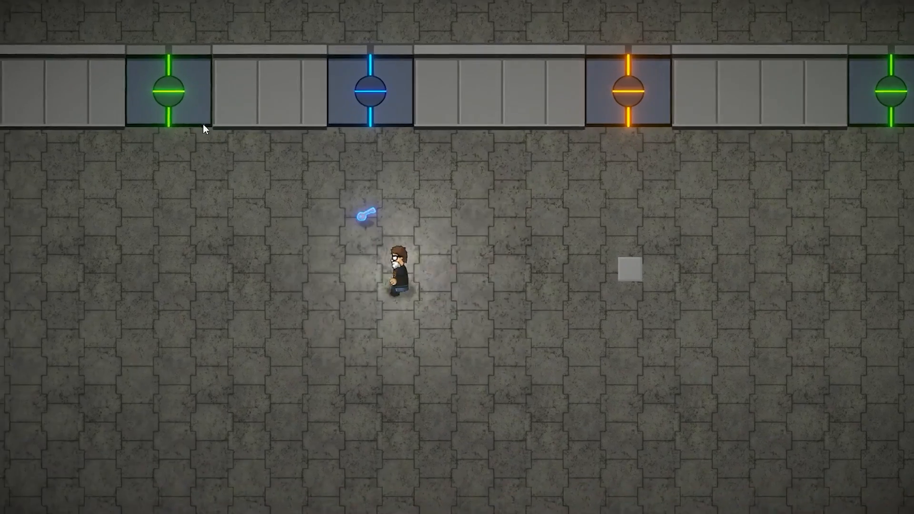
{"action": "key", "text": "w"}
{"action": "key", "text": "a"}
{"action": "key", "text": "w"}
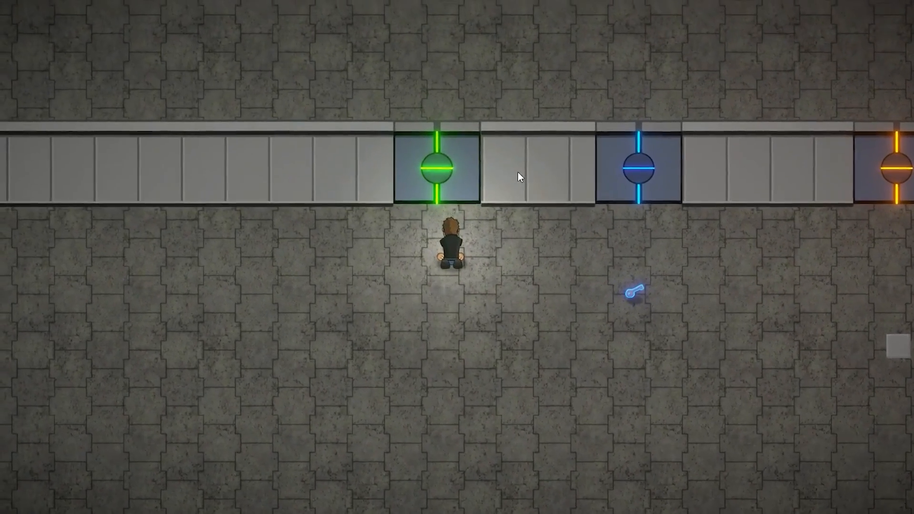
{"action": "key", "text": "e"}
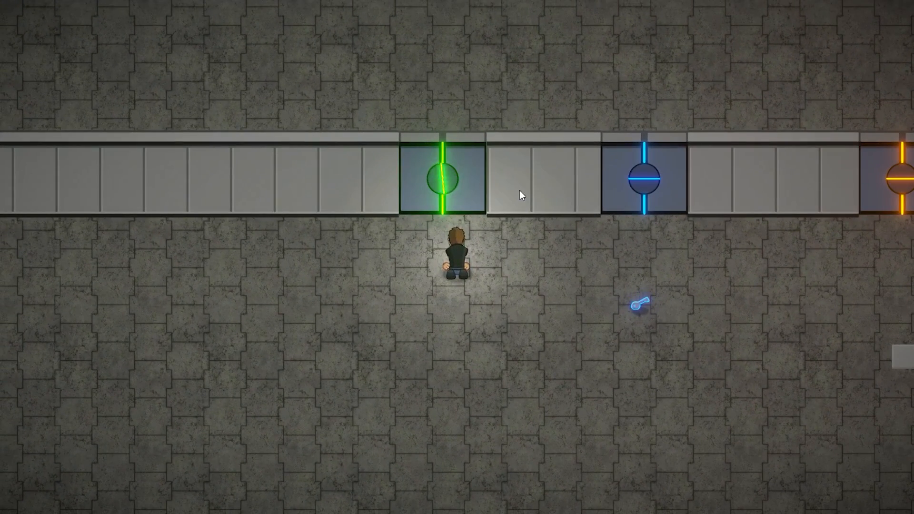
{"action": "key", "text": "e"}
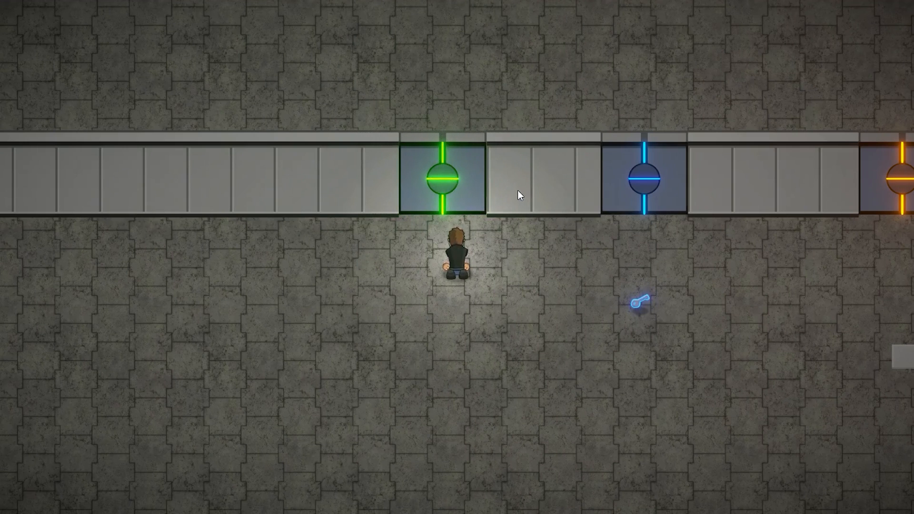
Collect the blue key from the floor and walk up to the blue door to unlock it
{"action": "key", "text": "d"}
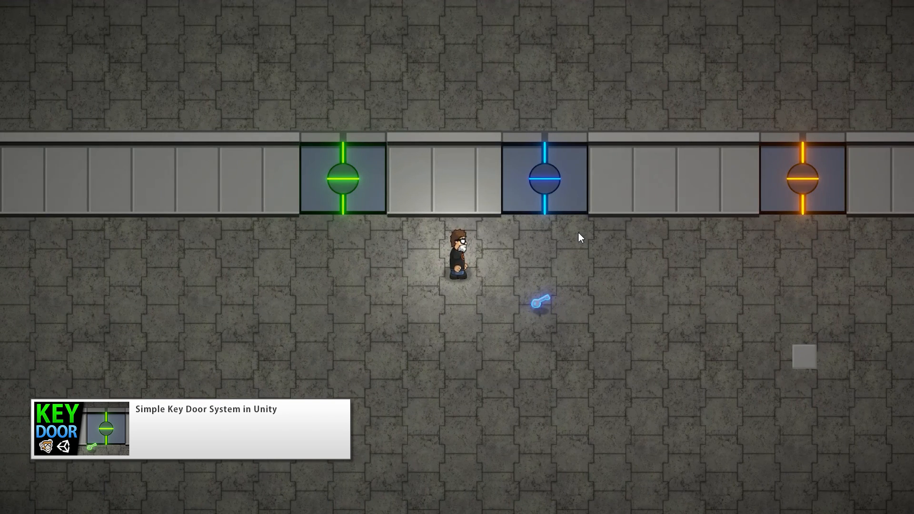
{"action": "key", "text": "d"}
{"action": "key", "text": "w"}
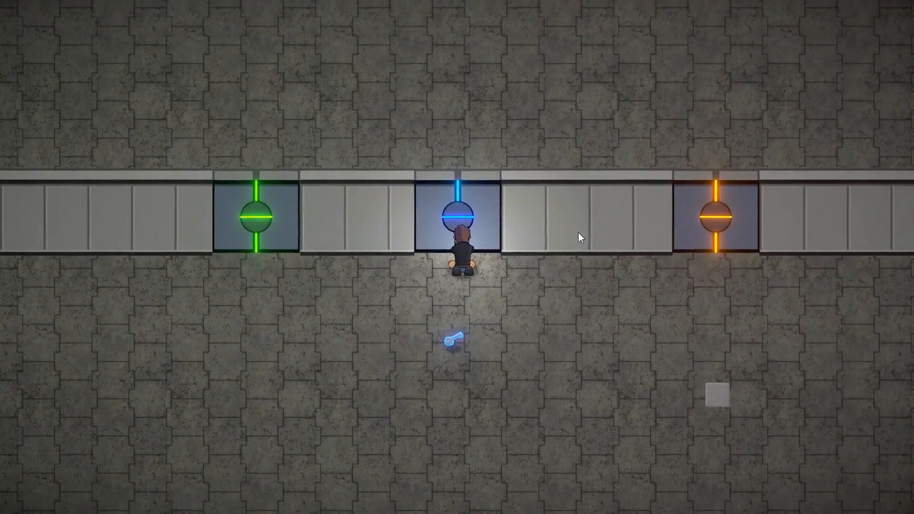
{"action": "key", "text": "a"}
{"action": "key", "text": "s"}
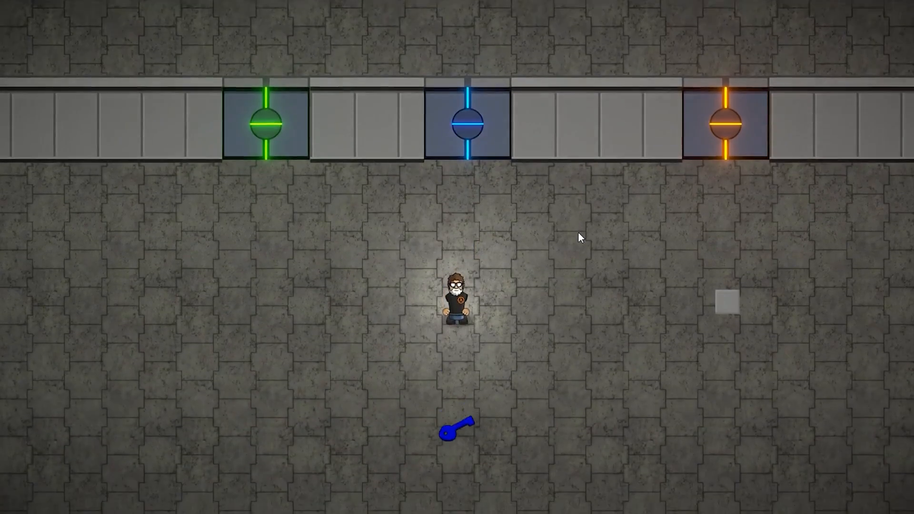
{"action": "key", "text": "w"}
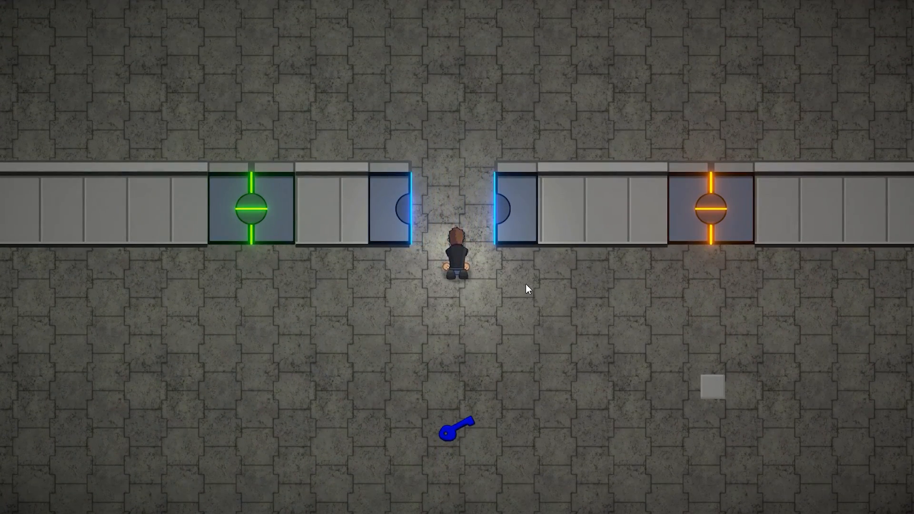
Walk the character onto the grey pressure plate to open the orange door
{"action": "key", "text": "d"}
{"action": "key", "text": "s"}
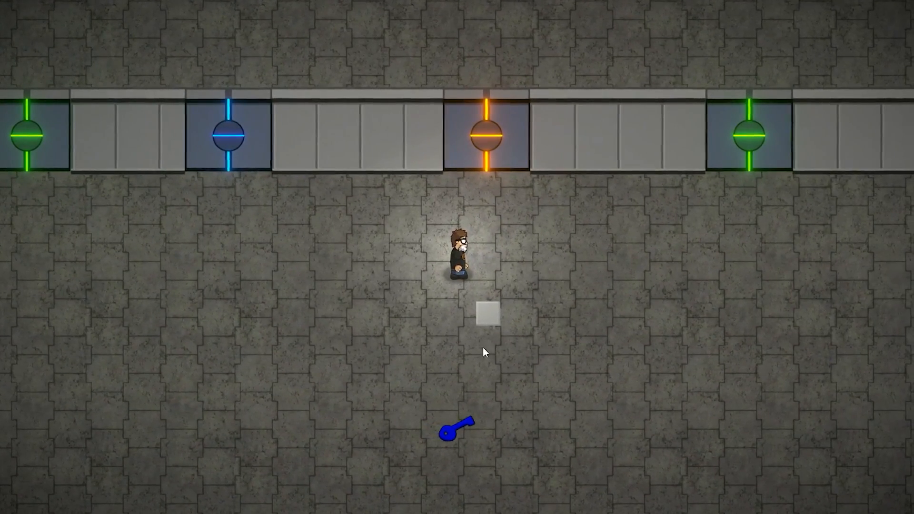
{"action": "key", "text": "d"}
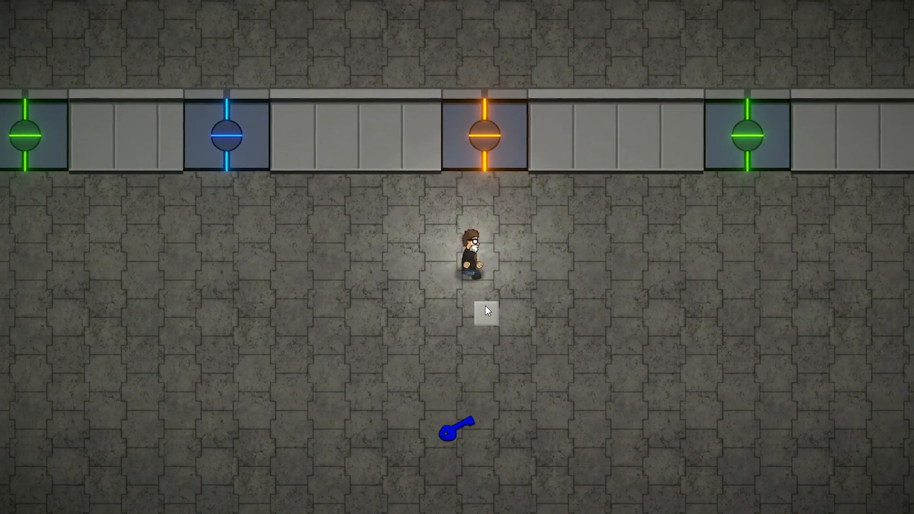
{"action": "key", "text": "s"}
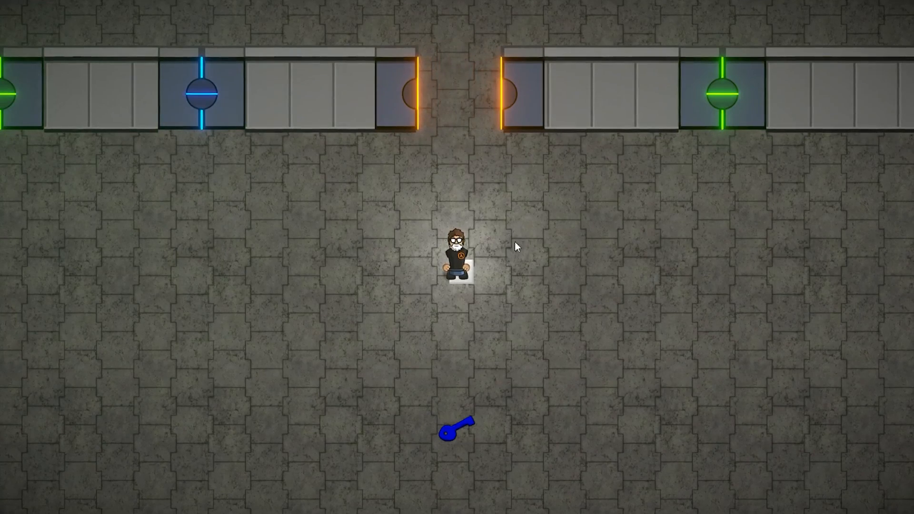
Walk the character through the green door beyond the orange one and head back
{"action": "key", "text": "d"}
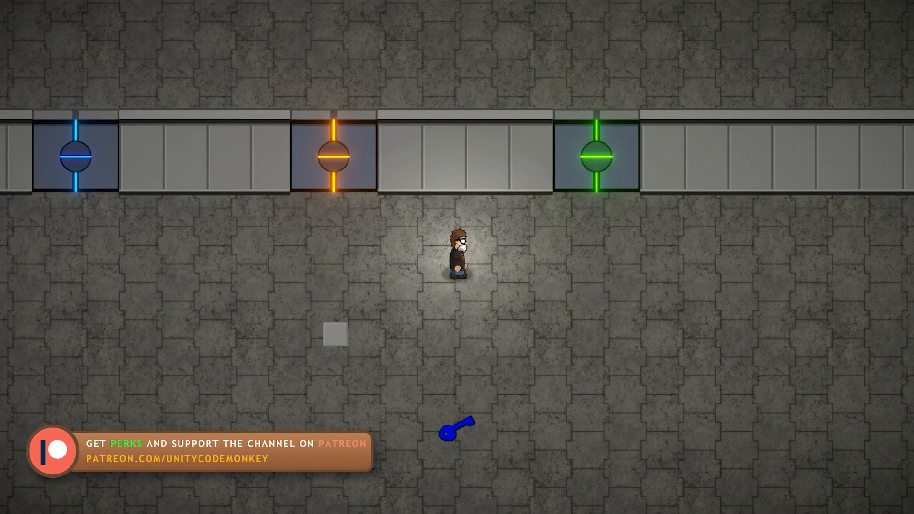
{"action": "key", "text": "d"}
{"action": "key", "text": "w"}
{"action": "key", "text": "w"}
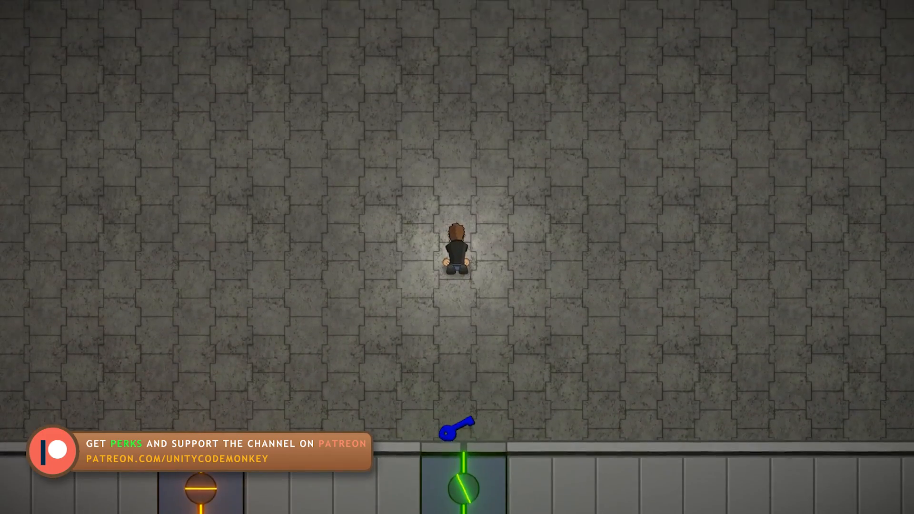
{"action": "key", "text": "s"}
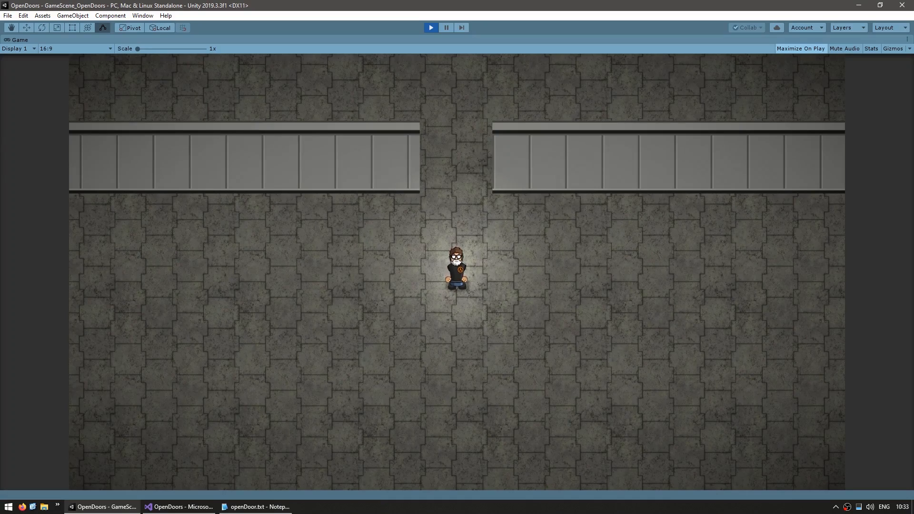
Walk the character around the empty gap between the two walls in the OpenDoors scene, then stop play mode
{"action": "key", "text": "d"}
{"action": "key", "text": "w"}
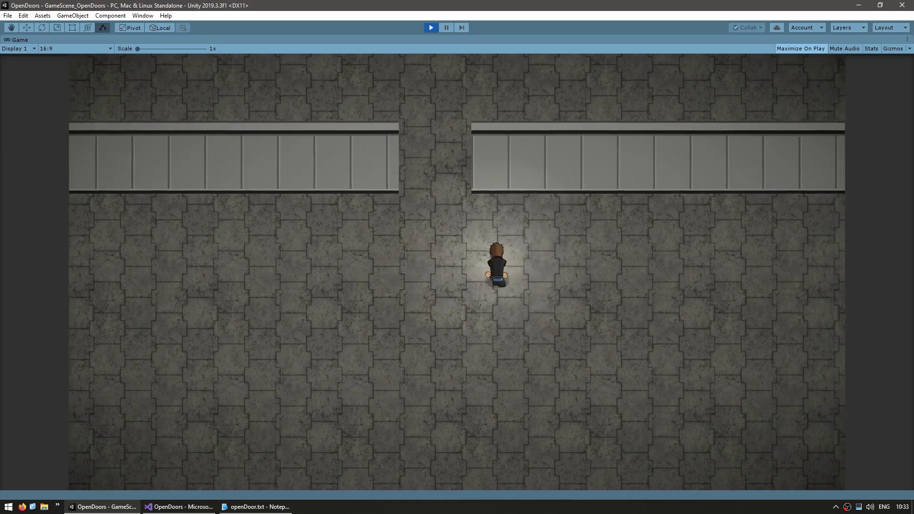
{"action": "key", "text": "a"}
{"action": "key", "text": "d"}
{"action": "key", "text": "w"}
{"action": "key", "text": "a"}
{"action": "key", "text": "s"}
{"action": "key", "text": "d"}
{"action": "key", "text": "w"}
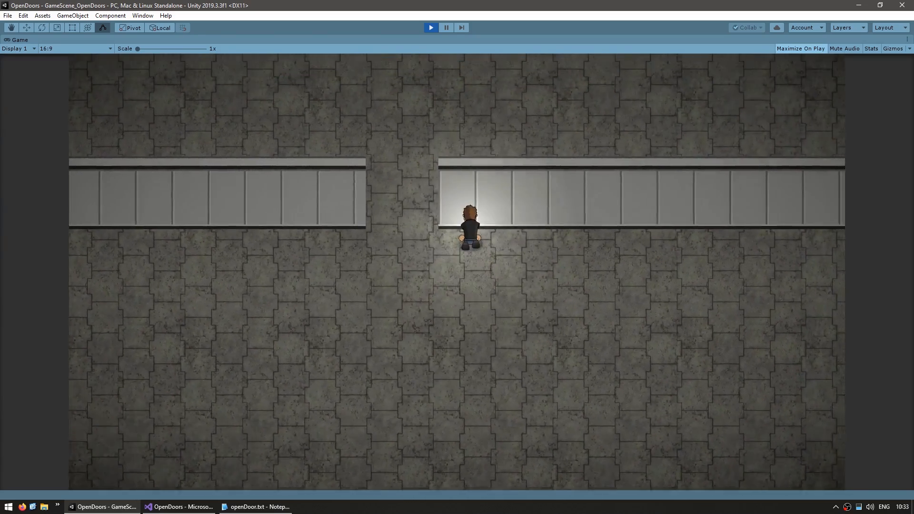
{"action": "key", "text": "d"}
{"action": "key", "text": "a"}
{"action": "key", "text": "s"}
{"action": "key", "text": "a"}
{"action": "key", "text": "s"}
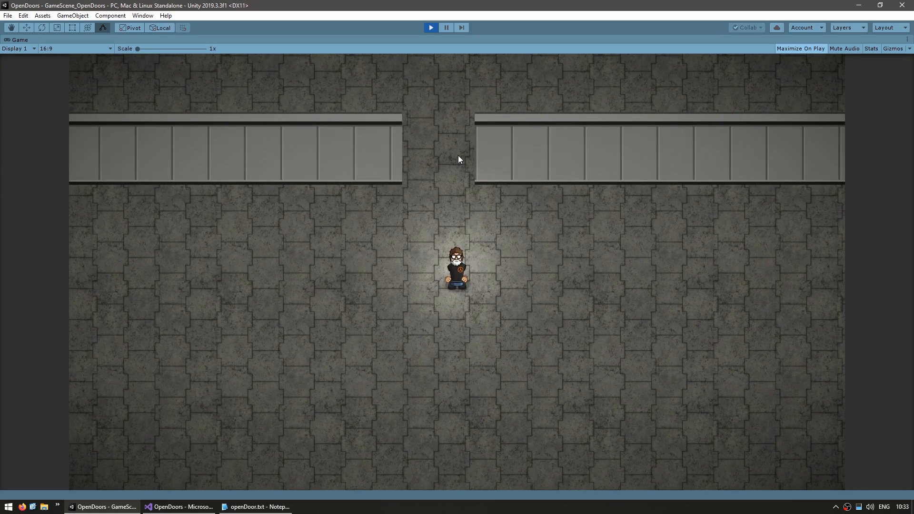
{"action": "key", "text": "ctrl+p"}
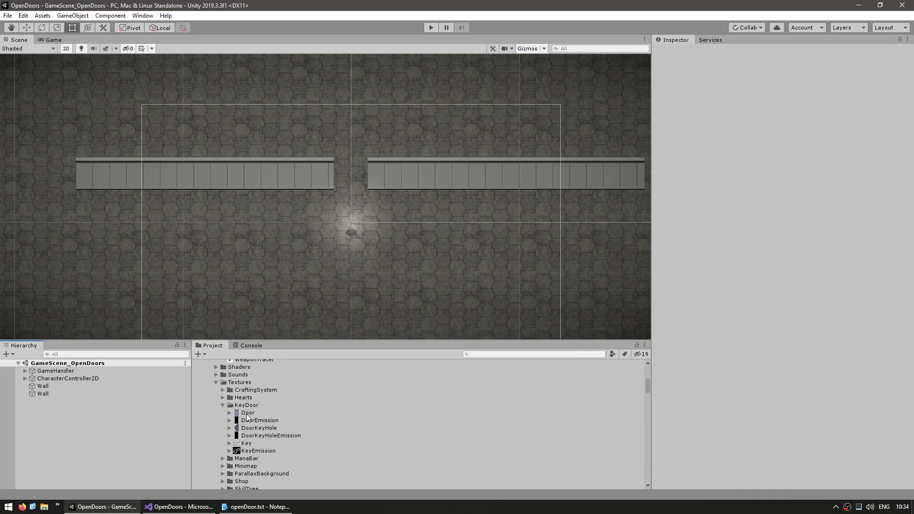
Add the Door sprite to the scene, duplicate it, flip the copy on X and place it directly beside the original
{"action": "left_click_drag", "start_coordinate": [247, 417], "coordinate": [117, 429]}
{"action": "key", "text": "f"}
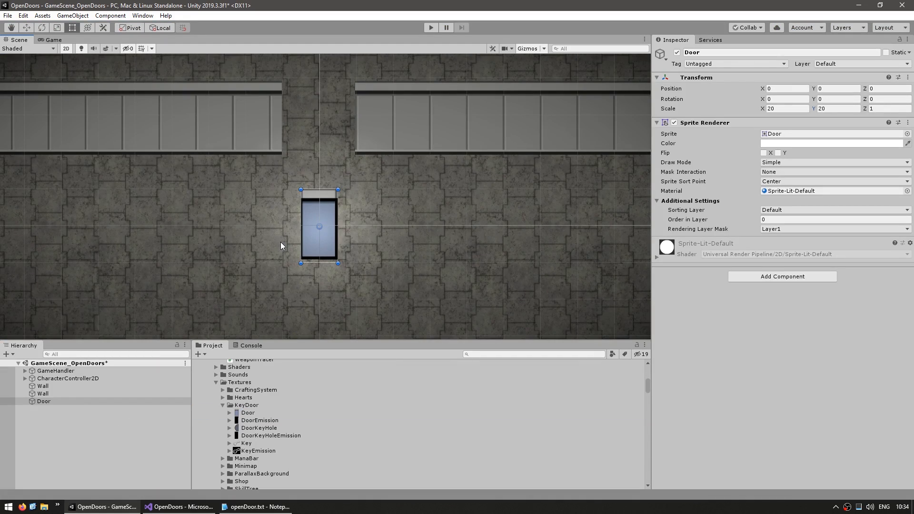
{"action": "key", "text": "ctrl+d"}
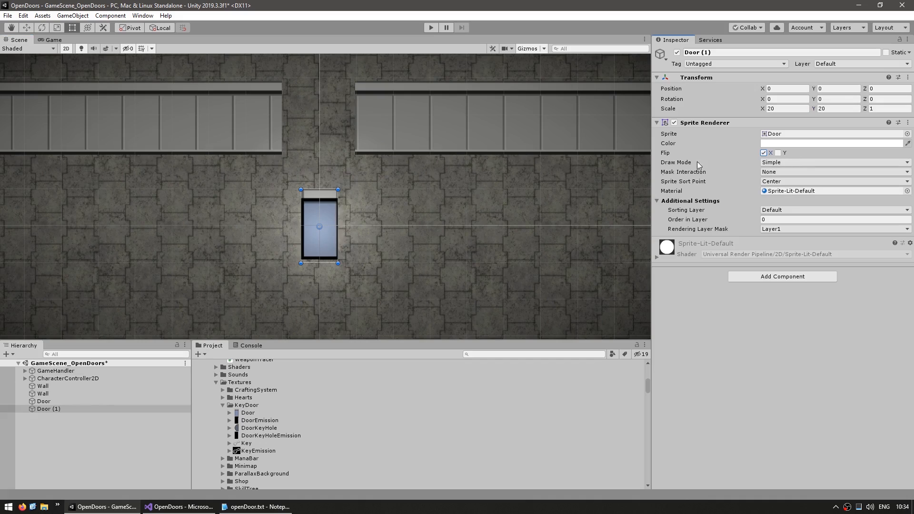
{"action": "key", "text": "w"}
{"action": "left_click_drag", "start_coordinate": [333, 226], "coordinate": [369, 226]}
{"action": "left_click", "coordinate": [94, 456]}
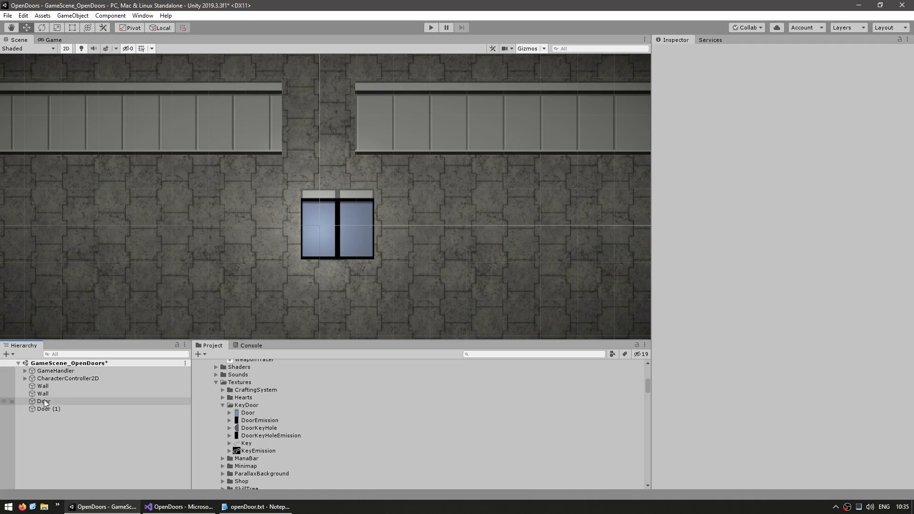
Create an empty object named Door and make both door sprites its children
{"action": "right_click", "coordinate": [73, 445]}
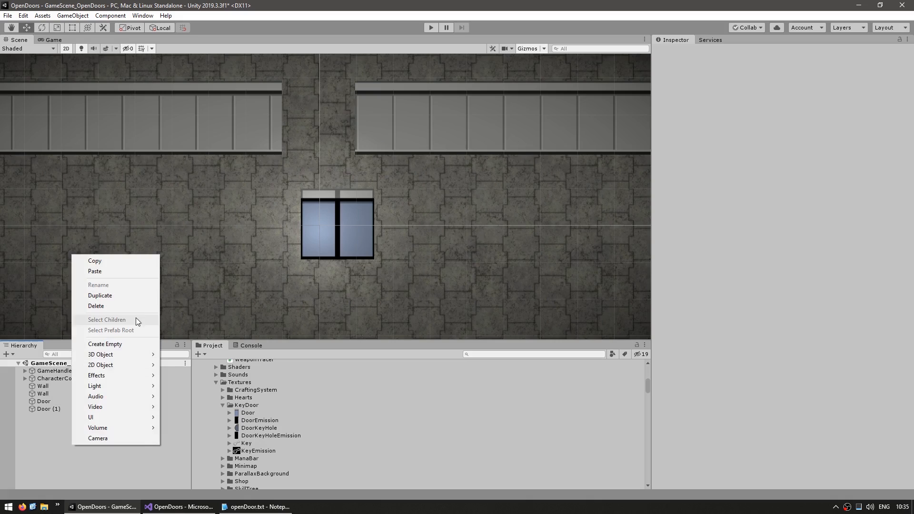
{"action": "left_click", "coordinate": [99, 345]}
{"action": "type", "text": "Door"}
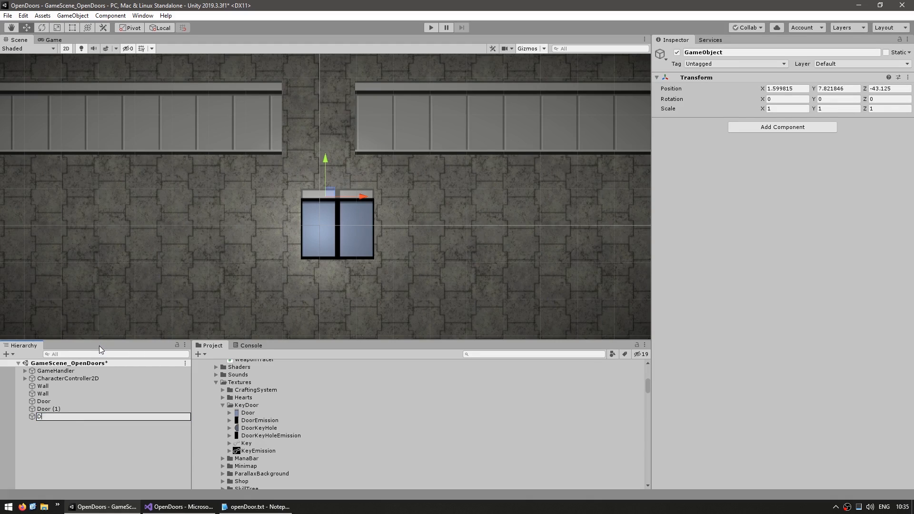
{"action": "key", "text": "Return"}
{"action": "left_click", "coordinate": [44, 408]}
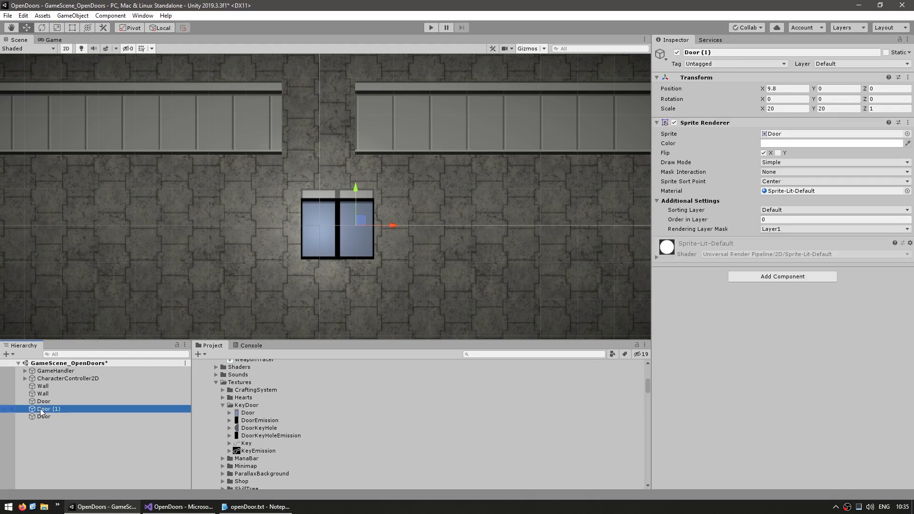
{"action": "left_click", "coordinate": [44, 401], "text": "shift"}
{"action": "left_click_drag", "start_coordinate": [47, 407], "coordinate": [47, 417]}
Align the child sprites to their parent, with Door (1) at X 5 and the other Door at X -5
{"action": "left_click", "coordinate": [50, 408]}
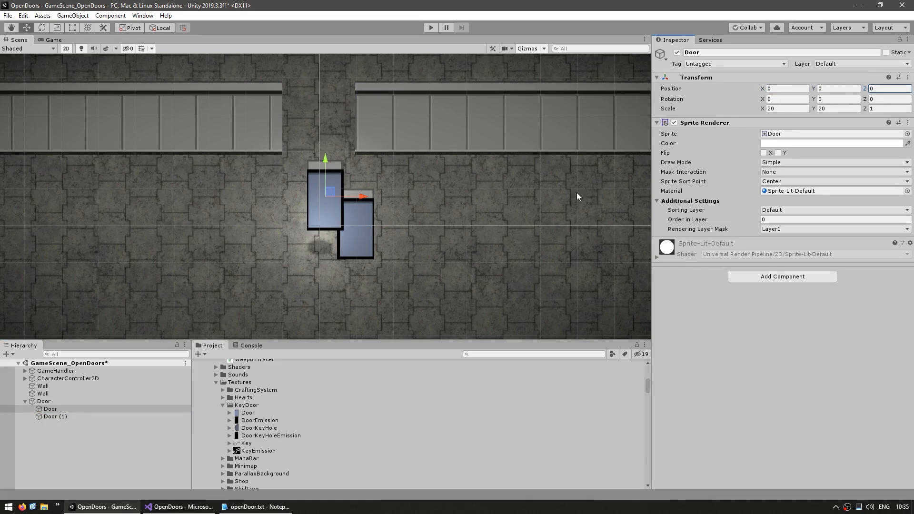
{"action": "left_click", "coordinate": [53, 416]}
{"action": "left_click", "coordinate": [781, 89]}
{"action": "type", "text": "5"}
{"action": "left_click", "coordinate": [50, 409]}
{"action": "left_click", "coordinate": [777, 88]}
{"action": "type", "text": "-5"}
Move the parent Door object into the gap between the two walls
{"action": "left_click", "coordinate": [44, 401]}
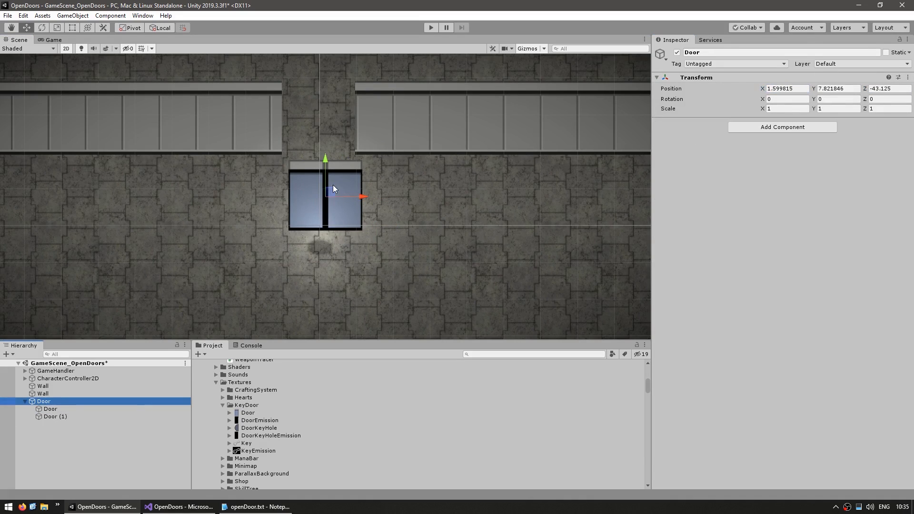
{"action": "left_click_drag", "start_coordinate": [333, 185], "coordinate": [331, 119]}
{"action": "middle_click_drag", "start_coordinate": [311, 123], "coordinate": [354, 178]}
{"action": "scroll", "coordinate": [354, 177], "scroll_direction": "up", "scroll_amount": 5}
{"action": "key", "text": "ctrl+z"}
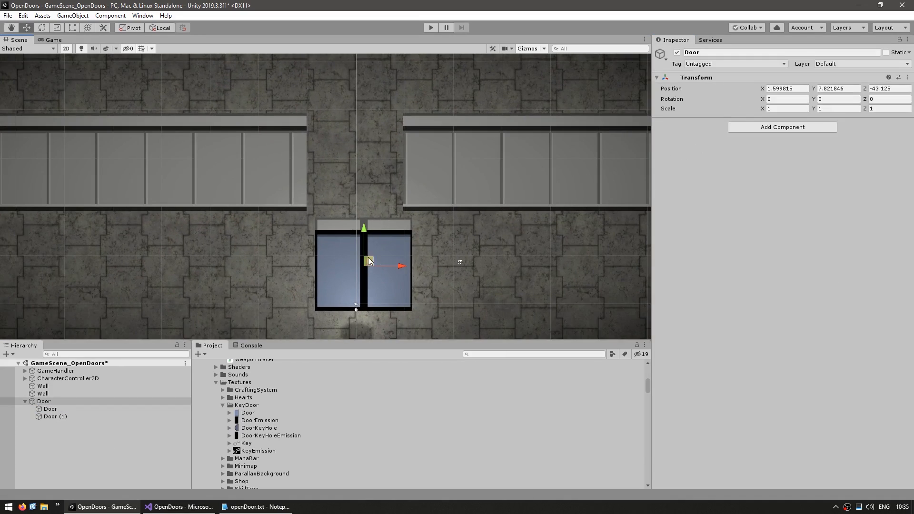
{"action": "left_click_drag", "start_coordinate": [368, 260], "coordinate": [357, 157]}
{"action": "key", "text": "f"}
Add a Box Collider 2D component to the parent Door object
{"action": "left_click", "coordinate": [44, 401]}
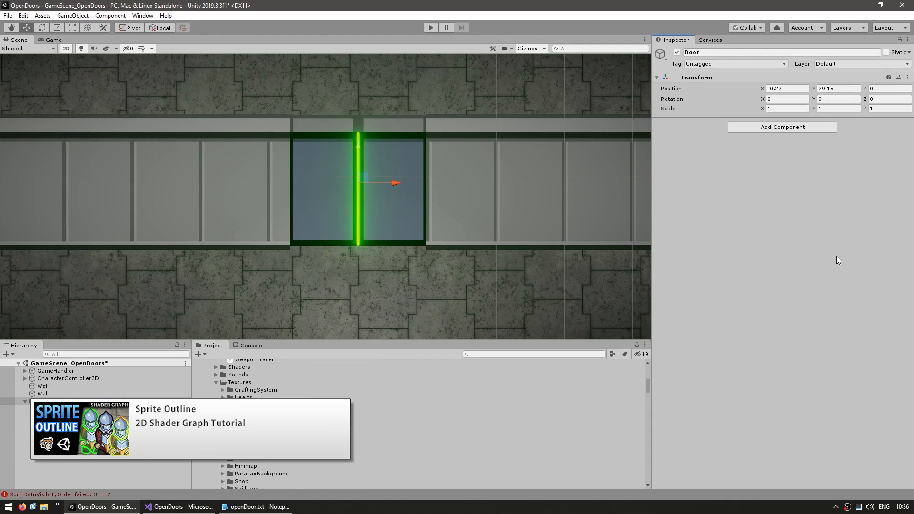
{"action": "left_click", "coordinate": [765, 127]}
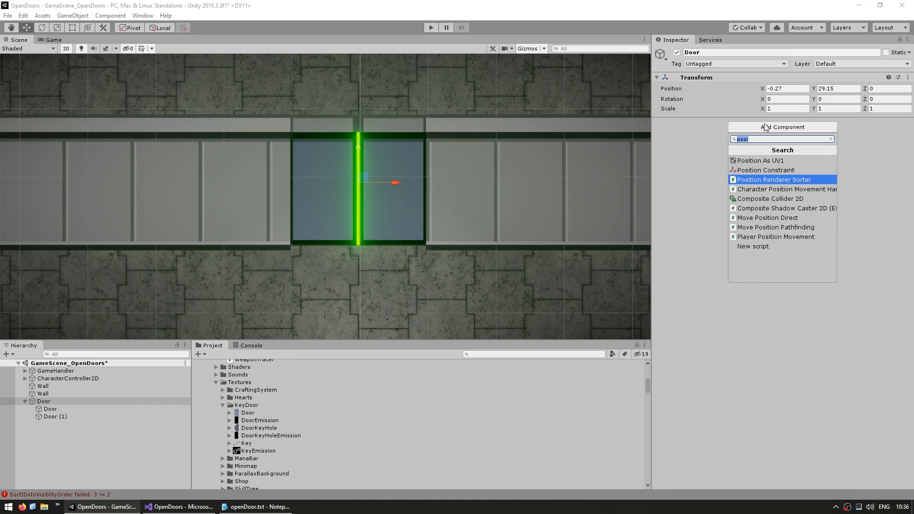
{"action": "type", "text": "boxc"}
{"action": "key", "text": "Down"}
{"action": "key", "text": "Return"}
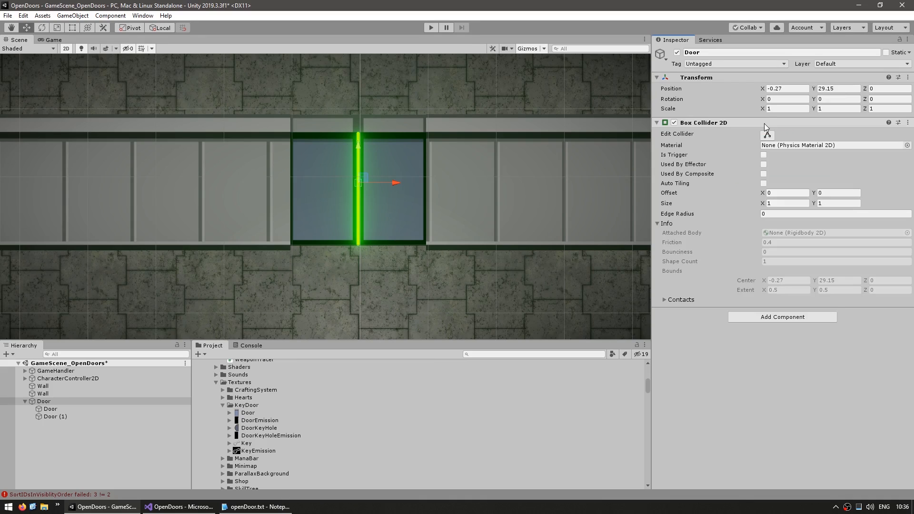
Resize the Door's box collider to span both panels and their lower half, about 19.3 by 9.4 units
{"action": "left_click", "coordinate": [767, 134]}
{"action": "left_click_drag", "start_coordinate": [364, 182], "coordinate": [424, 185]}
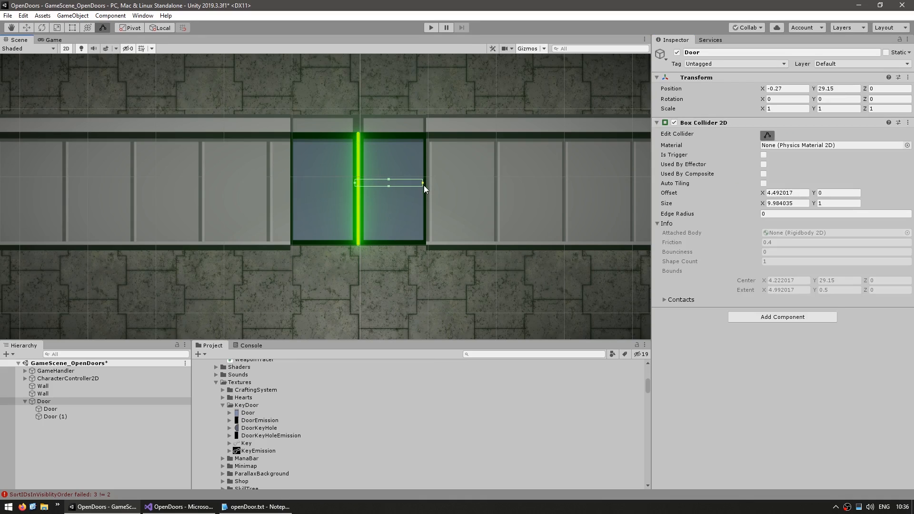
{"action": "left_click_drag", "start_coordinate": [355, 184], "coordinate": [291, 185]}
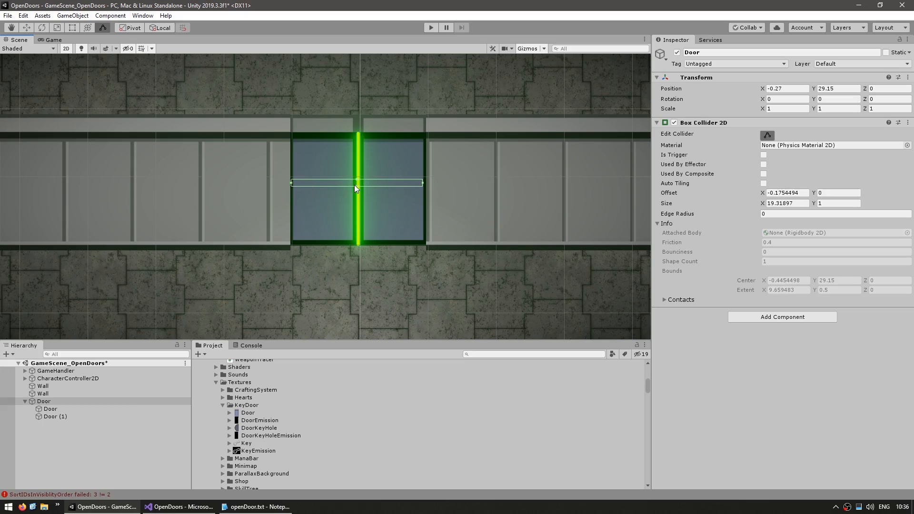
{"action": "left_click_drag", "start_coordinate": [356, 186], "coordinate": [357, 243]}
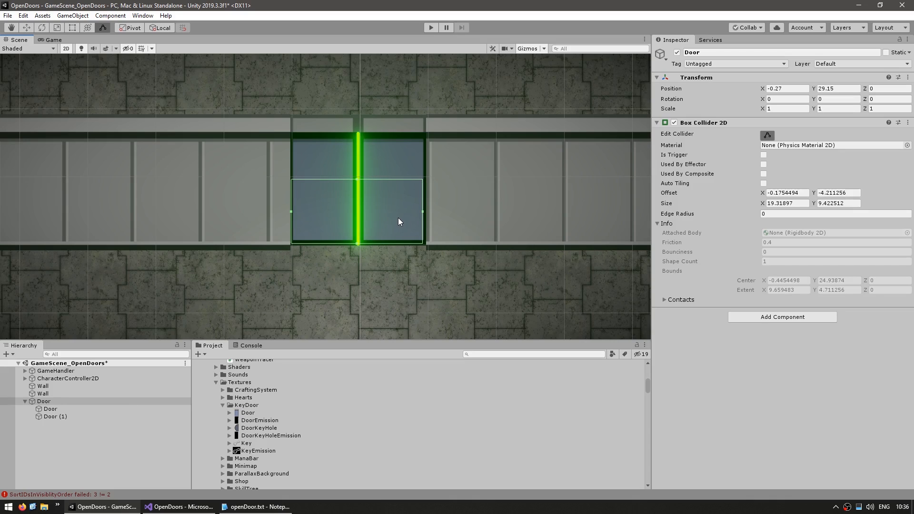
Play the scene and walk the character against the closed door to test its collision
{"action": "left_click", "coordinate": [431, 27]}
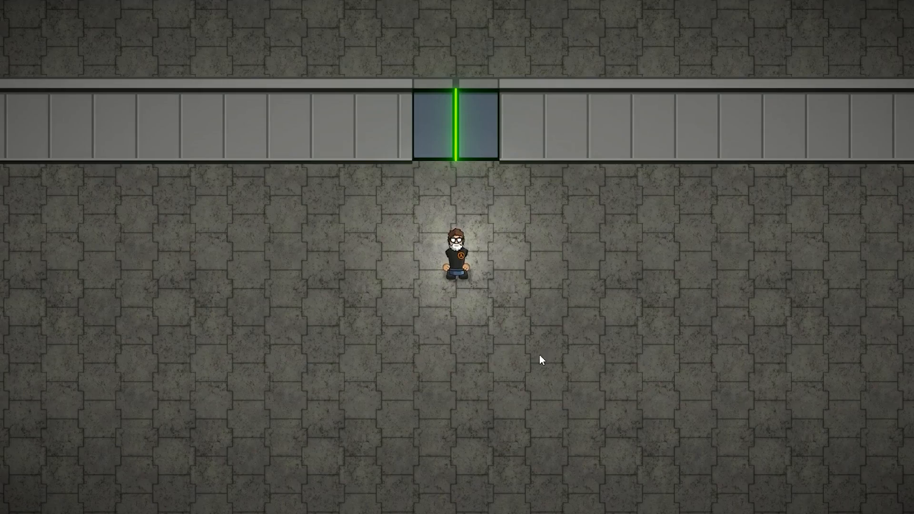
{"action": "key", "text": "d"}
{"action": "key", "text": "w"}
{"action": "key", "text": "s"}
{"action": "key", "text": "a"}
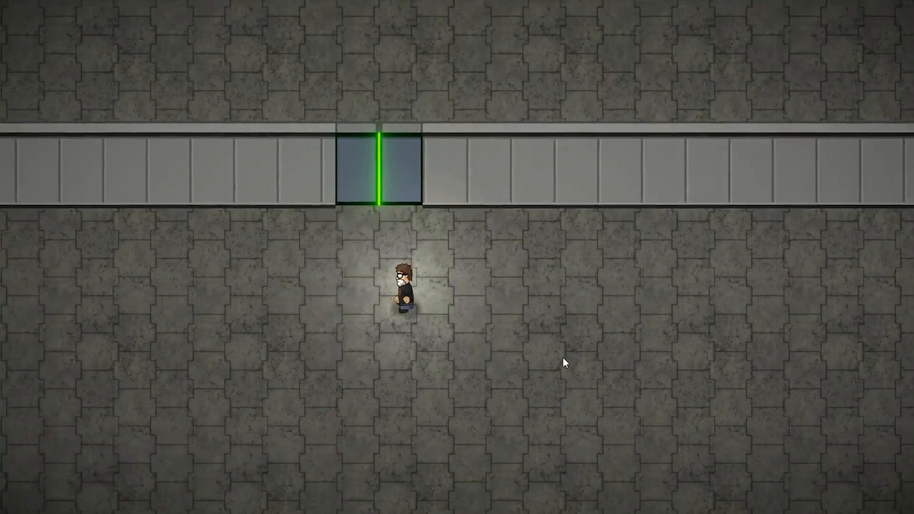
{"action": "key", "text": "w"}
{"action": "key", "text": "d"}
{"action": "key", "text": "a"}
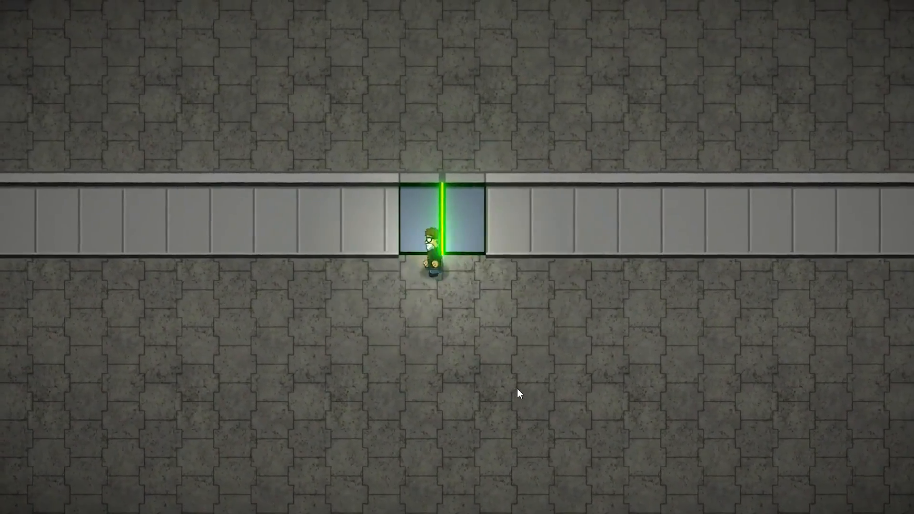
{"action": "key", "text": "s"}
{"action": "key", "text": "w"}
{"action": "key", "text": "w"}
{"action": "key", "text": "d"}
{"action": "key", "text": "s"}
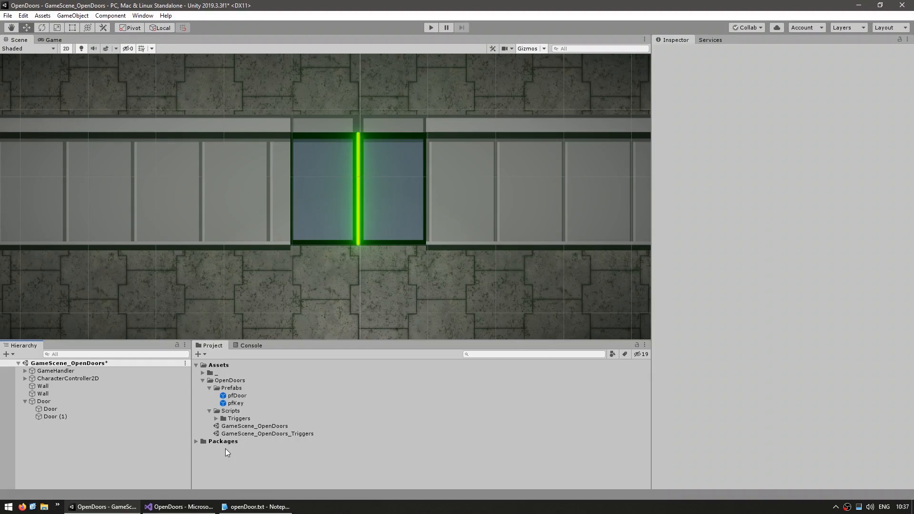
Create a C# script named DoorSetActive in the Scripts folder
{"action": "left_click", "coordinate": [233, 412]}
{"action": "right_click", "coordinate": [232, 412]}
{"action": "mouse_move", "coordinate": [302, 166]}
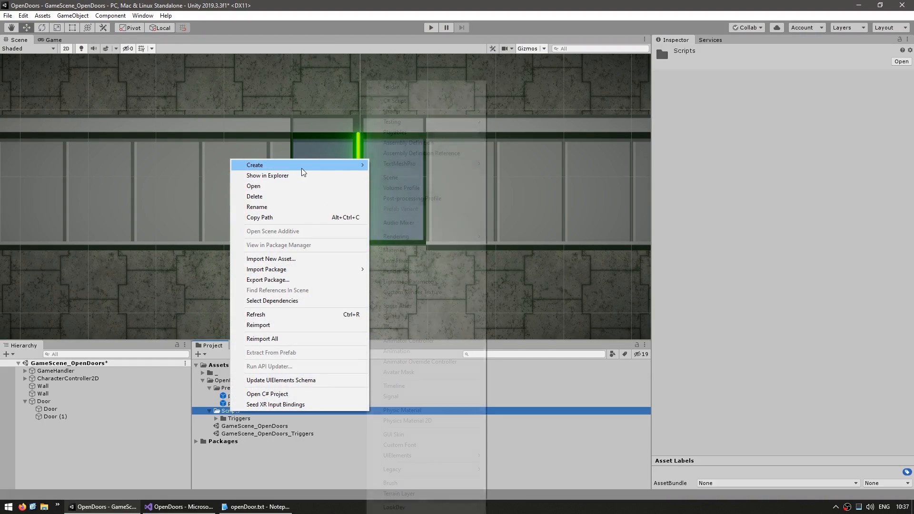
{"action": "left_click", "coordinate": [414, 105]}
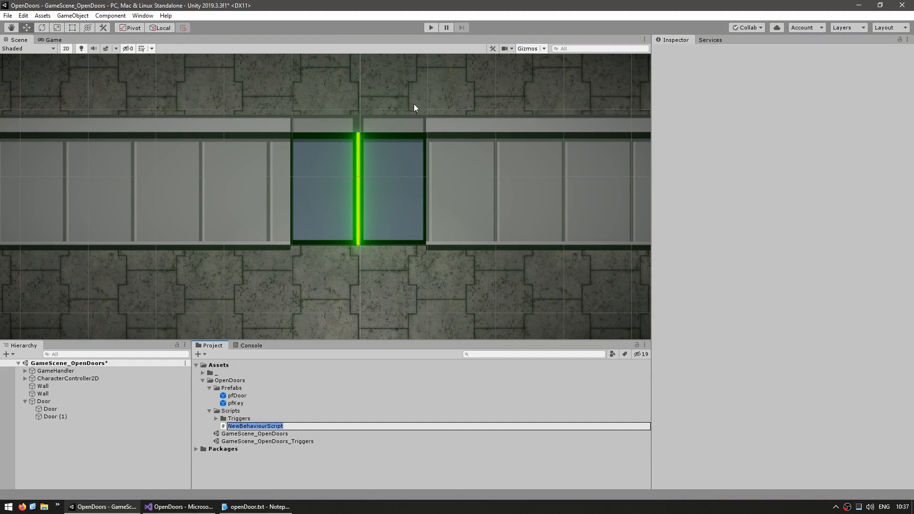
{"action": "type", "text": "DoorSetActive"}
{"action": "key", "text": "Return"}
Attach the DoorSetActive script to the parent Door object and open it in the code editor
{"action": "left_click", "coordinate": [61, 401]}
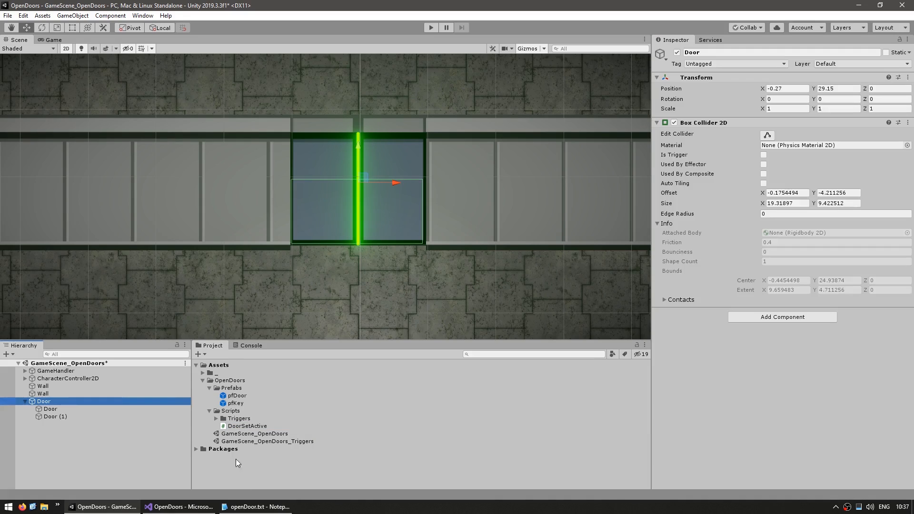
{"action": "left_click_drag", "start_coordinate": [237, 426], "coordinate": [700, 352]}
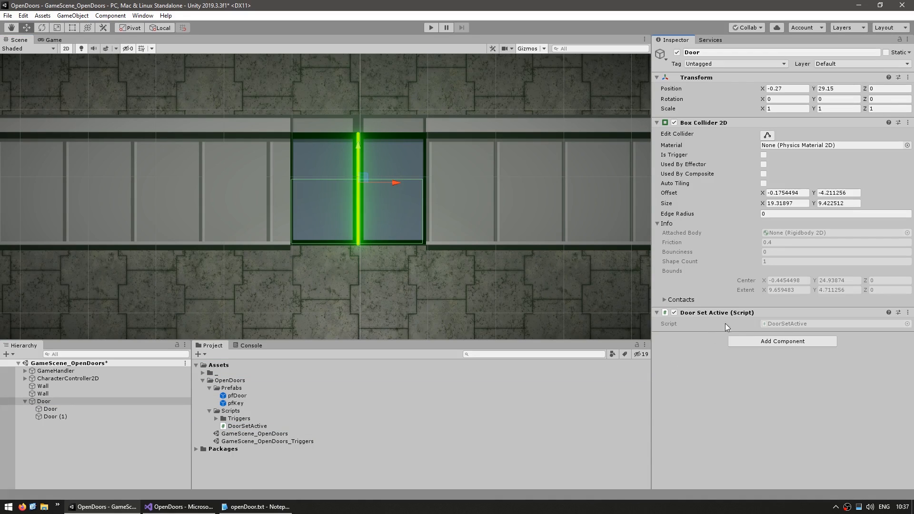
{"action": "double_click", "coordinate": [776, 324]}
Replace the default Start and Update methods in DoorSetActive with an empty public void OpenDoor() method
{"action": "left_click", "coordinate": [133, 279]}
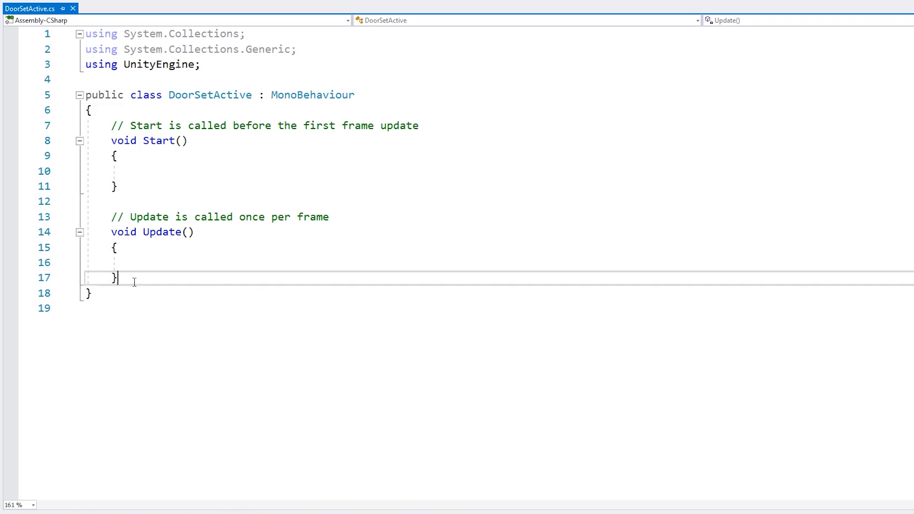
{"action": "left_click", "coordinate": [181, 108], "text": "shift"}
{"action": "key", "text": "Return"}
{"action": "key", "text": "Return"}
{"action": "type", "text": "pub"}
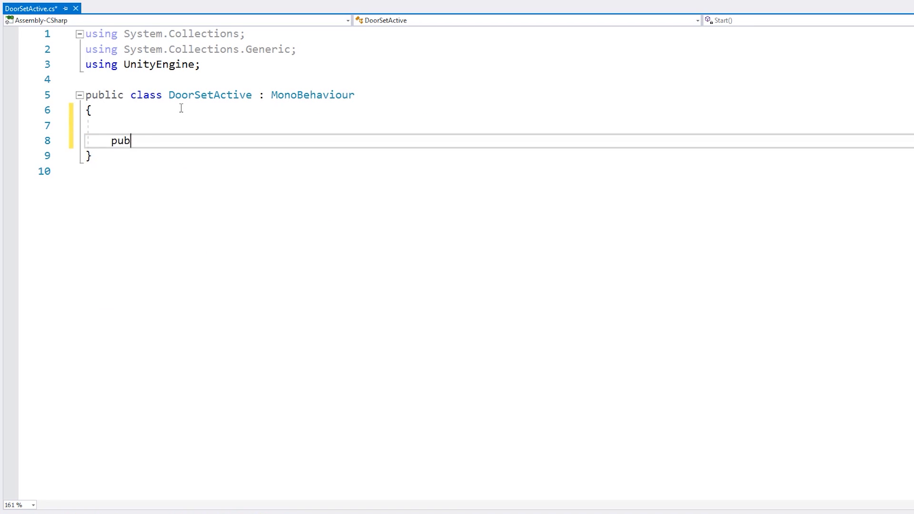
{"action": "type", "text": "lic void Open"}
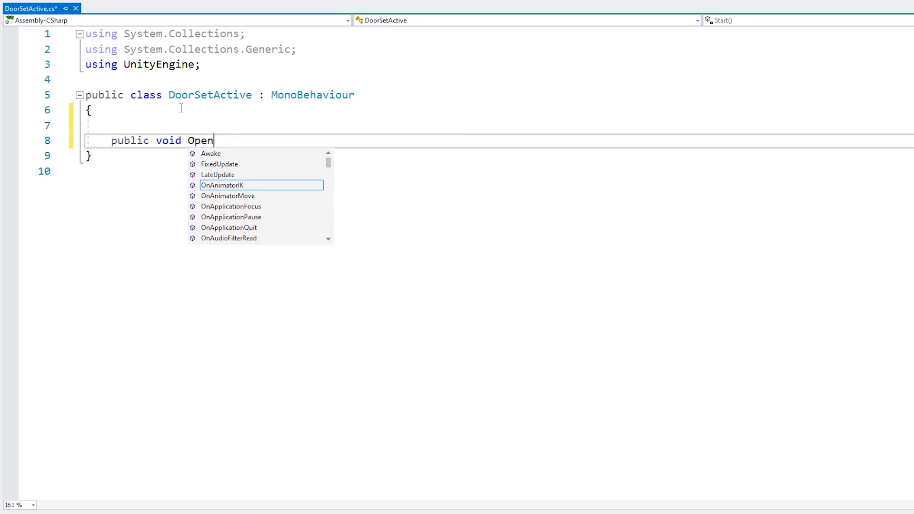
{"action": "type", "text": "Door(){"}
{"action": "key", "text": "Return"}
{"action": "type", "text": "0"}
{"action": "key", "text": "Return"}
{"action": "key", "text": "Return"}
{"action": "key", "text": "Up"}
{"action": "key", "text": "Up"}
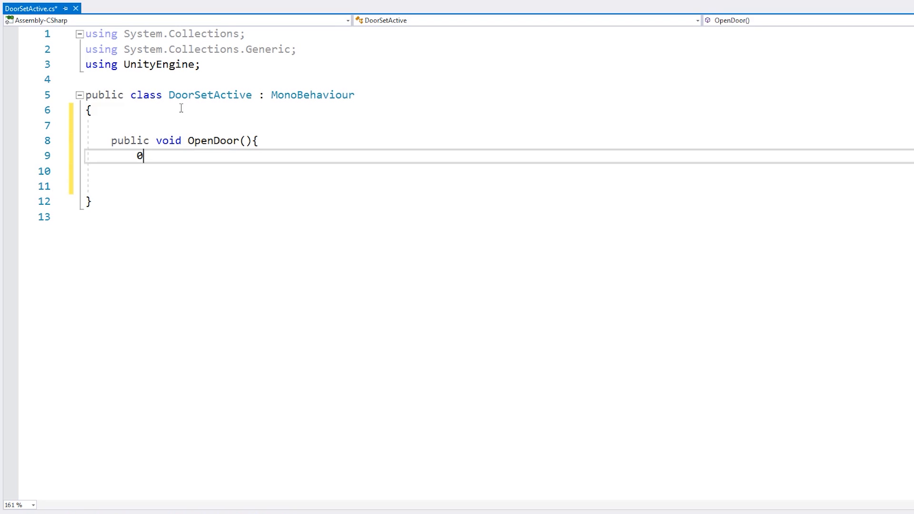
{"action": "key", "text": "BackSpace"}
{"action": "type", "text": "}"}
Add an empty public void CloseDoor() method below OpenDoor and save the script
{"action": "key", "text": "Down"}
{"action": "key", "text": "Return"}
{"action": "type", "text": "public void Close"}
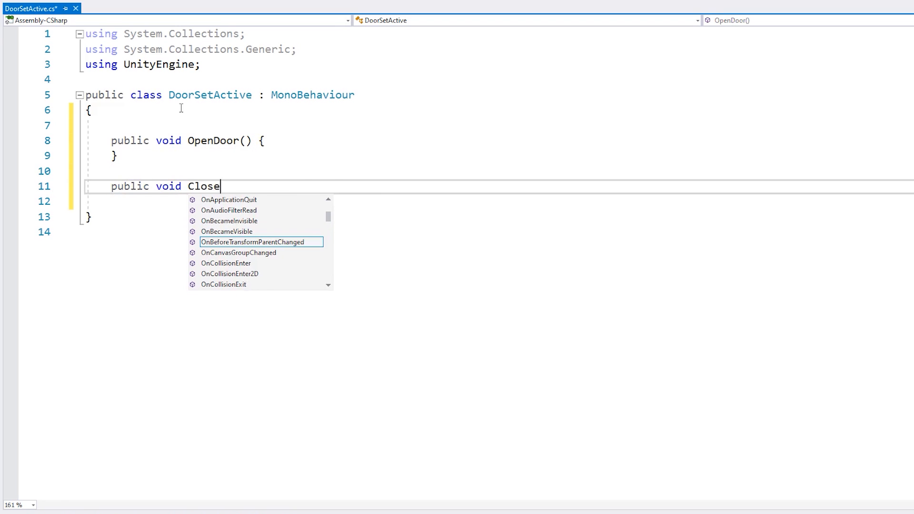
{"action": "type", "text": "Door() {"}
{"action": "key", "text": "Return"}
{"action": "type", "text": "}"}
{"action": "key", "text": "Return"}
{"action": "key", "text": "ctrl+s"}
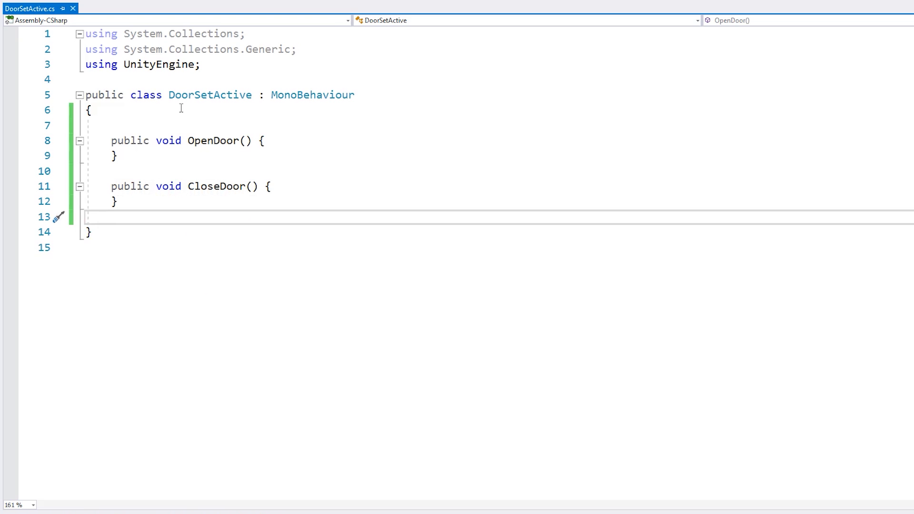
Make OpenDoor call gameObject.SetActive(false); and save the script
{"action": "key", "text": "Up"}
{"action": "key", "text": "Up"}
{"action": "key", "text": "Up"}
{"action": "key", "text": "Up"}
{"action": "key", "text": "Up"}
{"action": "key", "text": "End"}
{"action": "key", "text": "Return"}
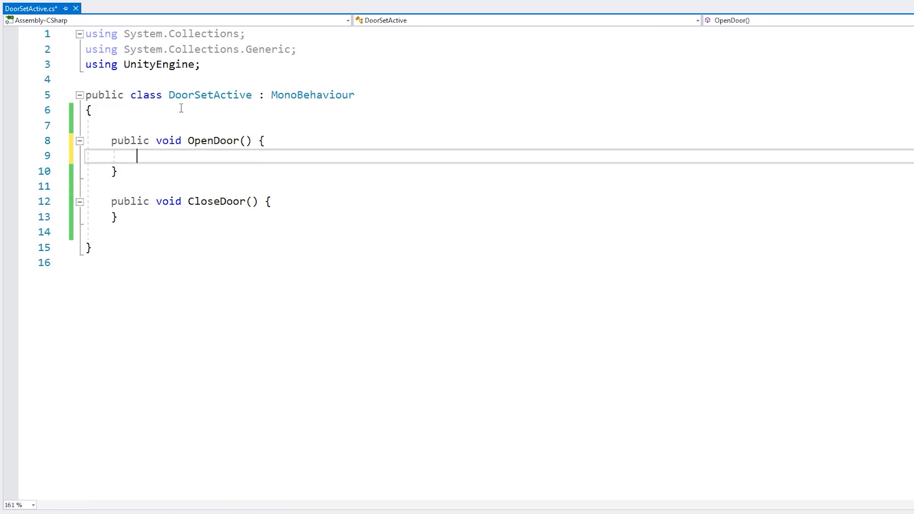
{"action": "type", "text": "gameO"}
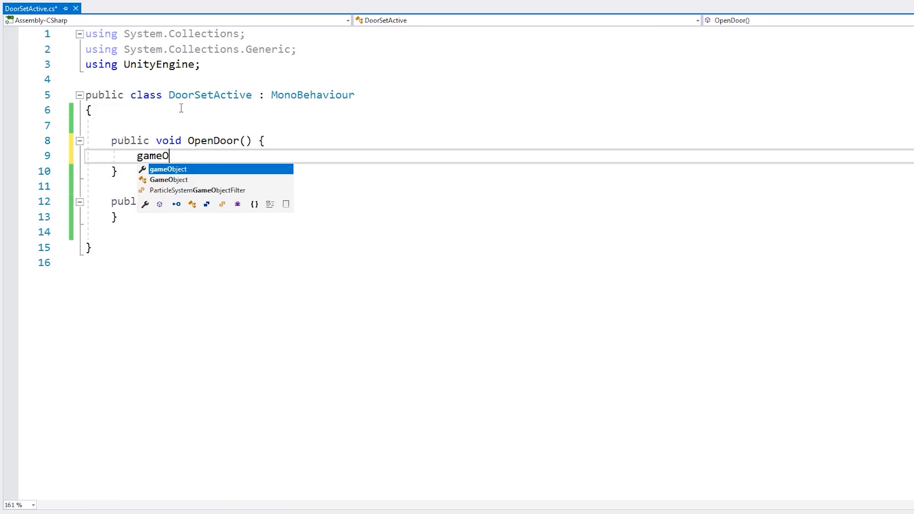
{"action": "type", "text": "bject.setA"}
{"action": "key", "text": "Tab"}
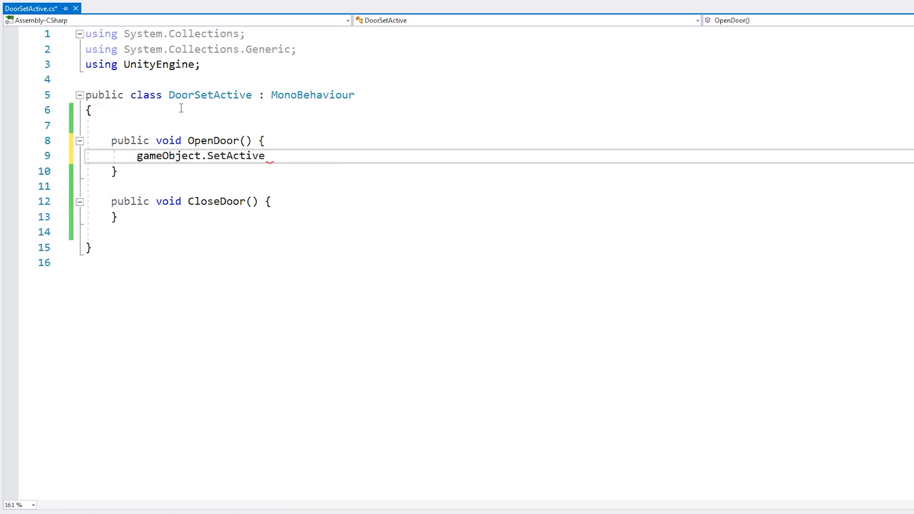
{"action": "type", "text": "("}
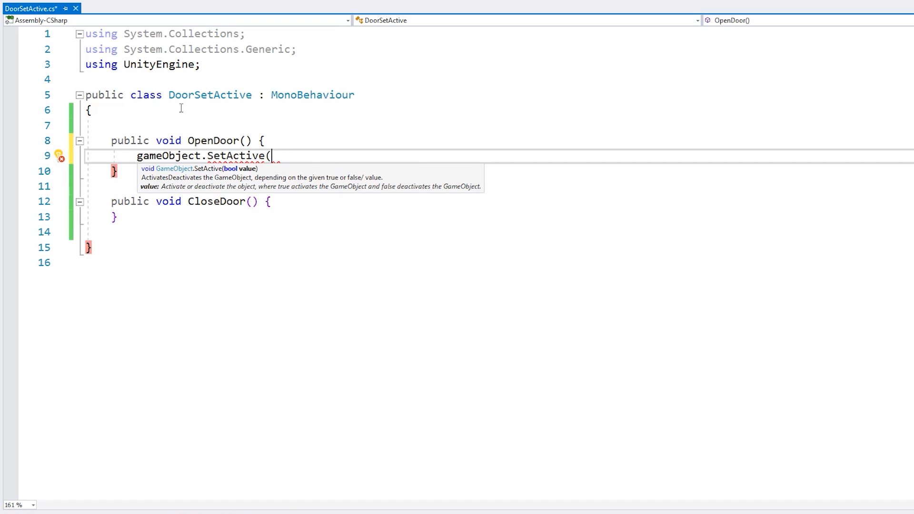
{"action": "type", "text": "false);"}
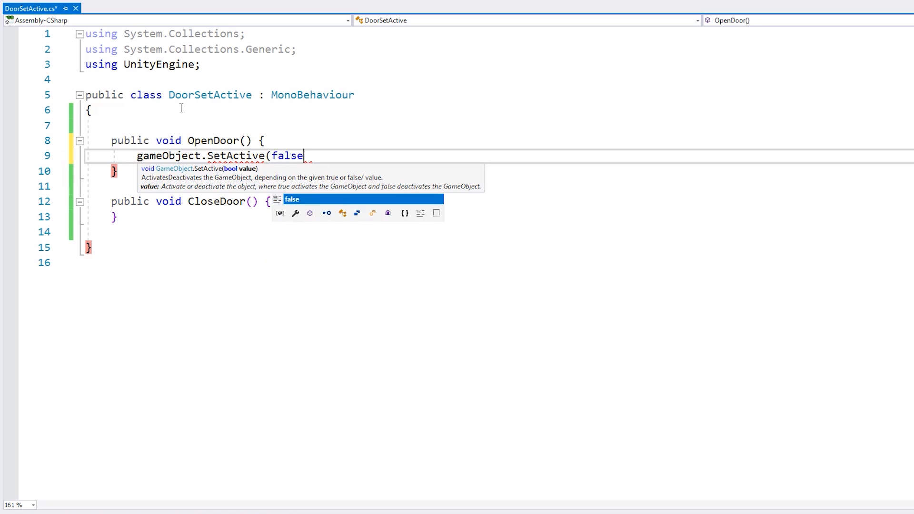
{"action": "key", "text": "ctrl+s"}
Copy the SetActive line into CloseDoor, change its argument to true and save the script
{"action": "key", "text": "shift+Home"}
{"action": "key", "text": "ctrl+c"}
{"action": "key", "text": "Down"}
{"action": "key", "text": "Down"}
{"action": "key", "text": "Down"}
{"action": "key", "text": "End"}
{"action": "key", "text": "Return"}
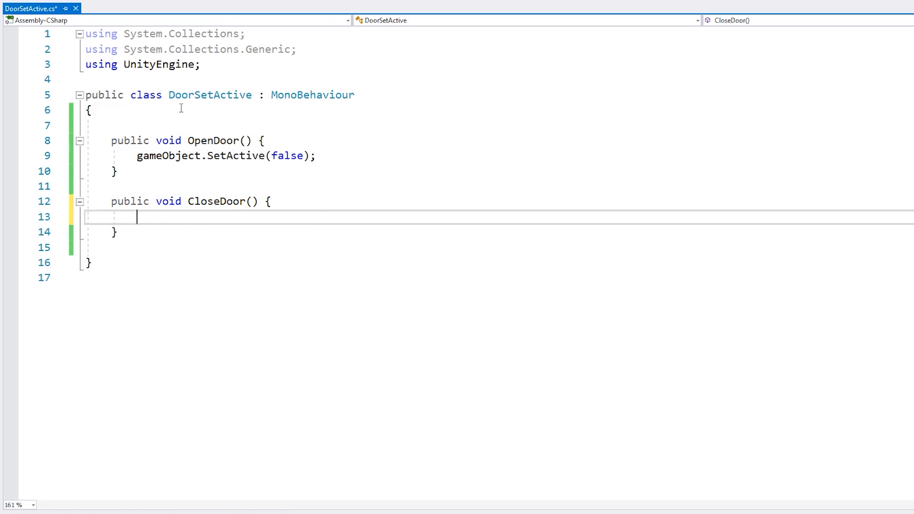
{"action": "key", "text": "ctrl+v"}
{"action": "key", "text": "Left"}
{"action": "key", "text": "Left"}
{"action": "key", "text": "ctrl+shift+Left"}
{"action": "type", "text": "true"}
{"action": "key", "text": "ctrl+s"}
Move the opening brace of DoorSetActive onto the class declaration line and save the script
{"action": "key", "text": "ctrl+Home"}
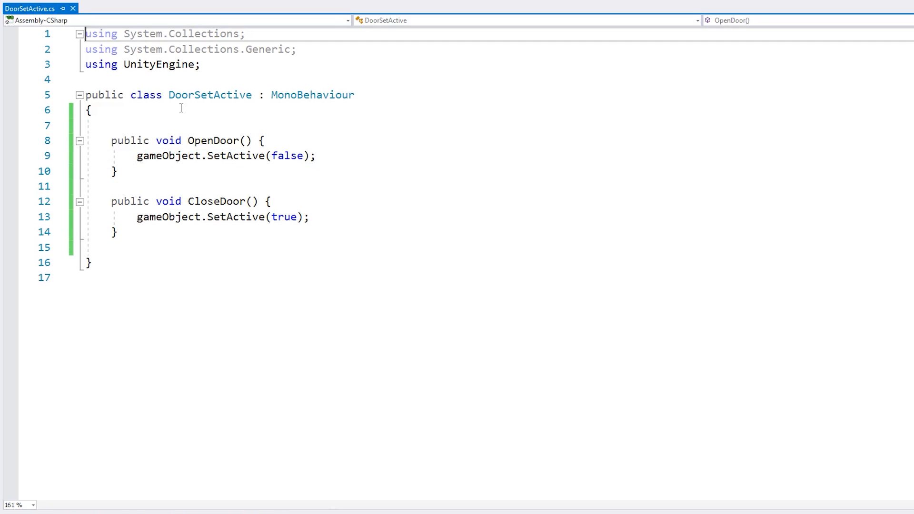
{"action": "key", "text": "Down"}
{"action": "key", "text": "Down"}
{"action": "key", "text": "Down"}
{"action": "key", "text": "Down"}
{"action": "key", "text": "Down"}
{"action": "key", "text": "BackSpace"}
{"action": "key", "text": "ctrl+s"}
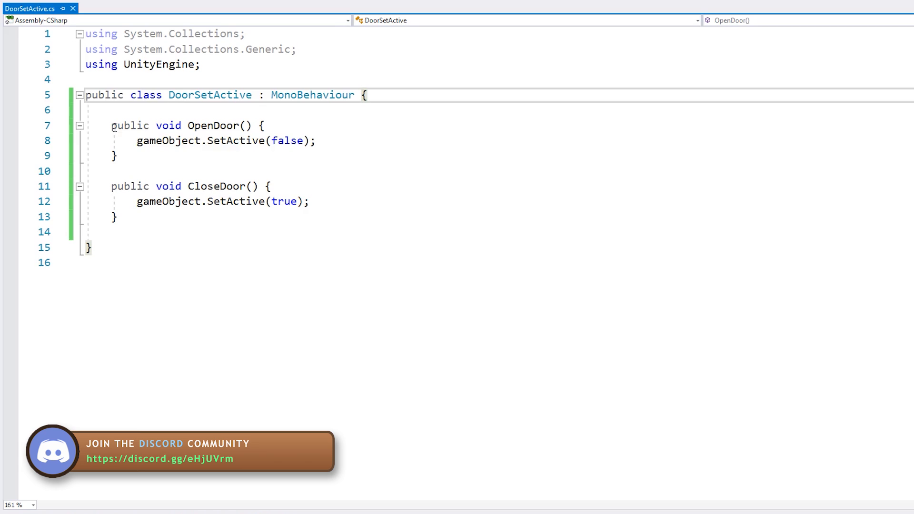
{"action": "left_click_drag", "start_coordinate": [175, 125], "coordinate": [212, 187]}
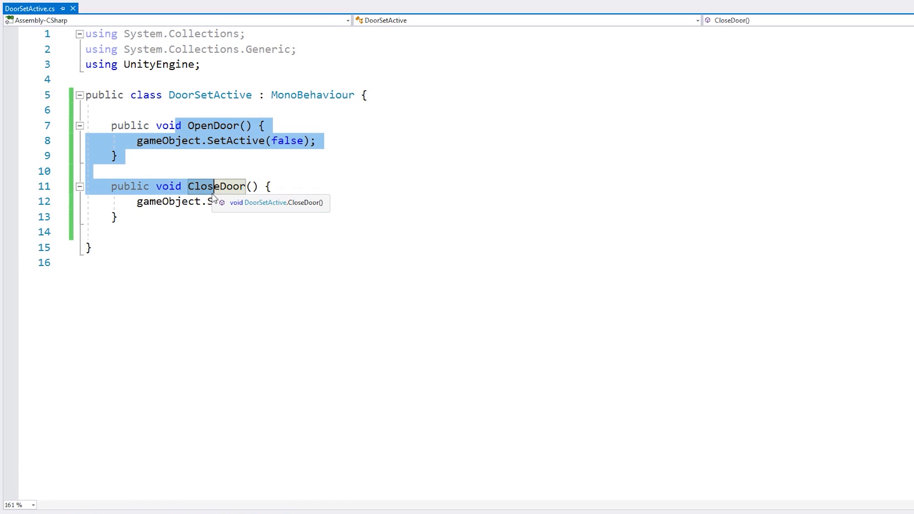
{"action": "left_click", "coordinate": [334, 239]}
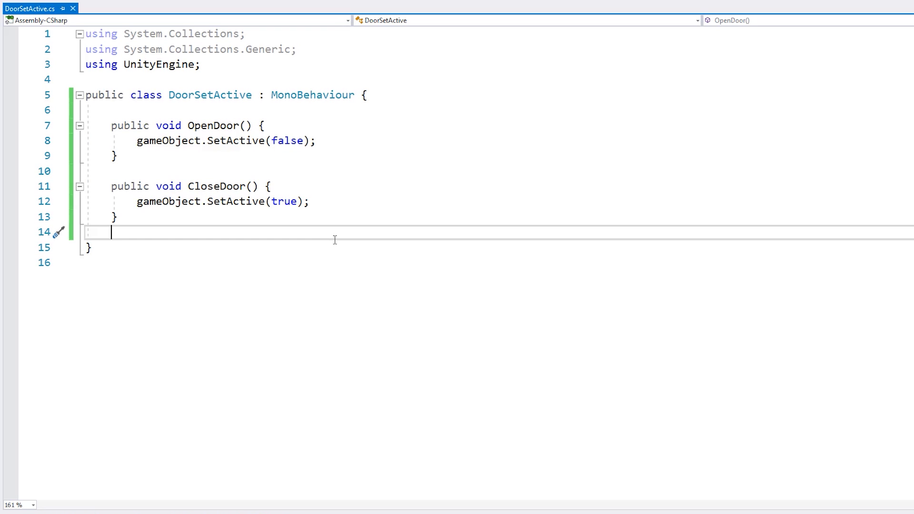
Create a C# script named DoorTriggerButton in the Scripts folder
{"action": "right_click", "coordinate": [231, 410]}
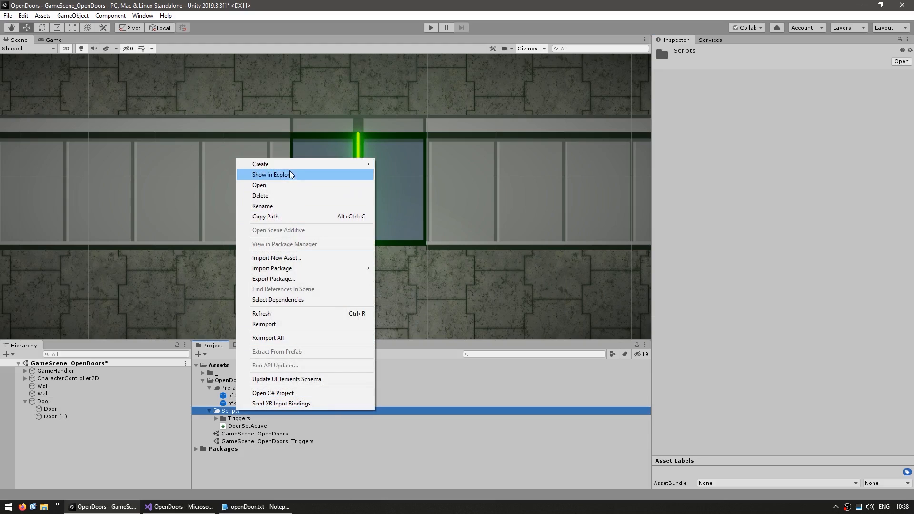
{"action": "mouse_move", "coordinate": [288, 165]}
{"action": "left_click", "coordinate": [398, 101]}
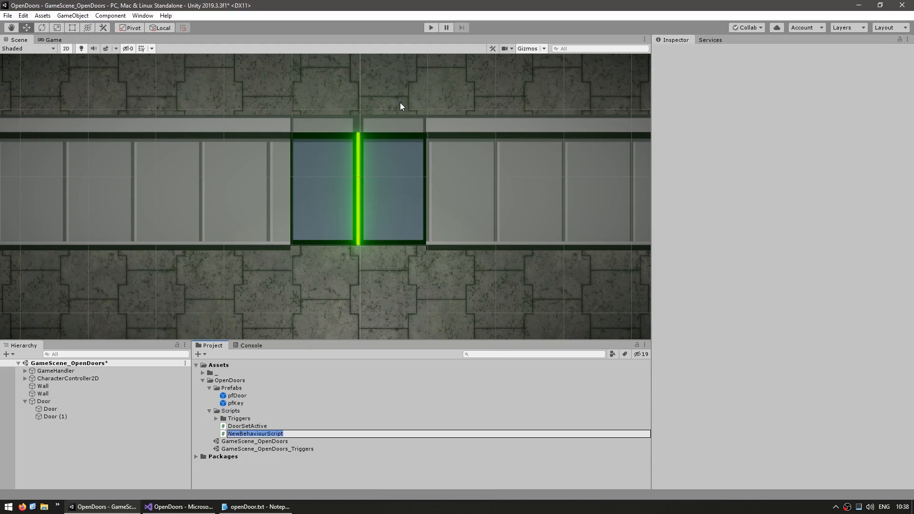
{"action": "type", "text": "D"}
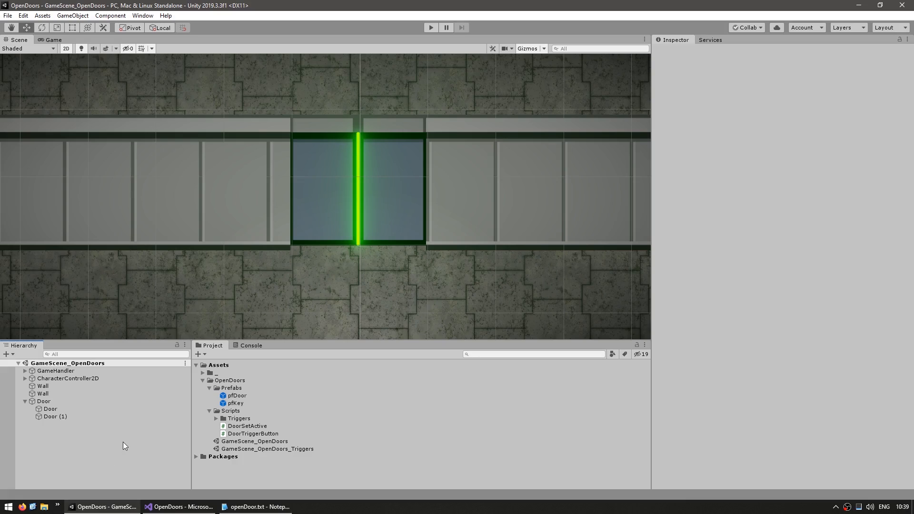
Create an empty object in the scene and name it DoorTriggerButton
{"action": "right_click", "coordinate": [123, 441]}
{"action": "left_click", "coordinate": [162, 338]}
{"action": "type", "text": "D"}
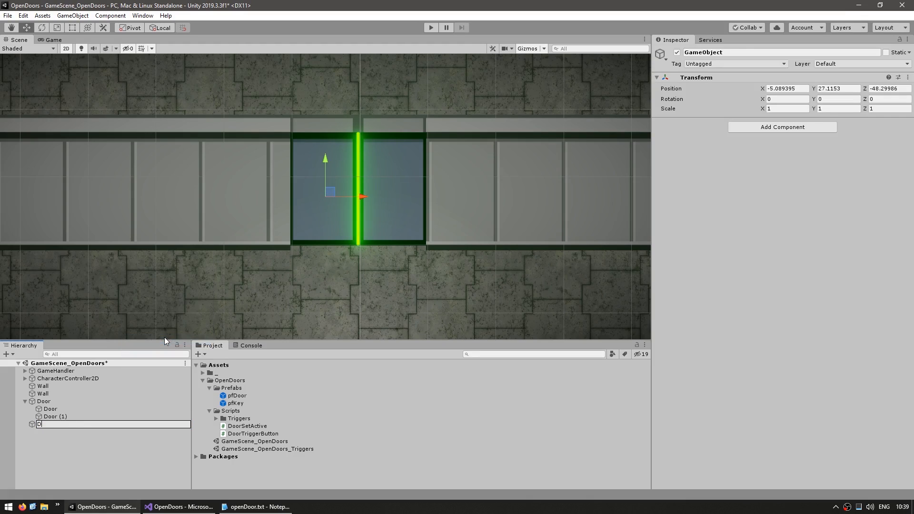
{"action": "type", "text": "oorTrigge"}
{"action": "type", "text": "rButton"}
{"action": "key", "text": "Return"}
Attach the DoorTriggerButton script to the DoorTriggerButton object and open it in the code editor
{"action": "left_click_drag", "start_coordinate": [257, 434], "coordinate": [743, 262]}
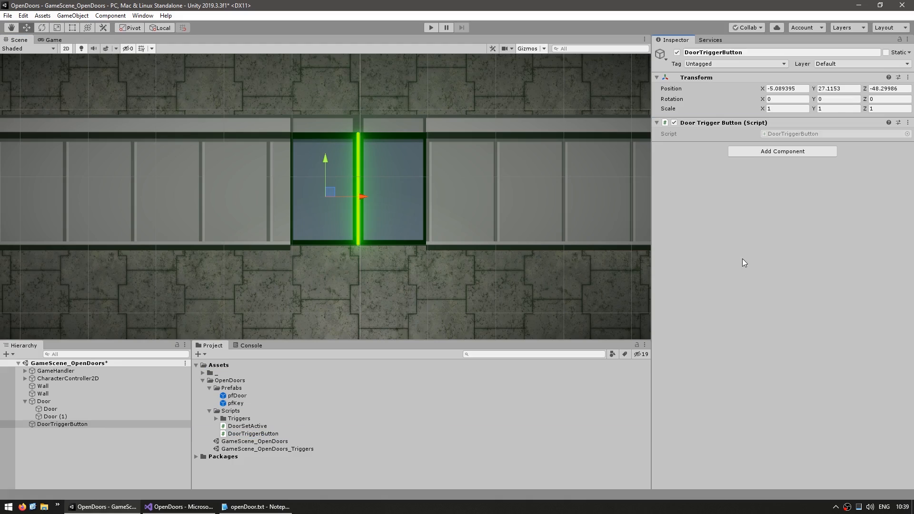
{"action": "double_click", "coordinate": [788, 135]}
{"action": "left_click", "coordinate": [114, 113]}
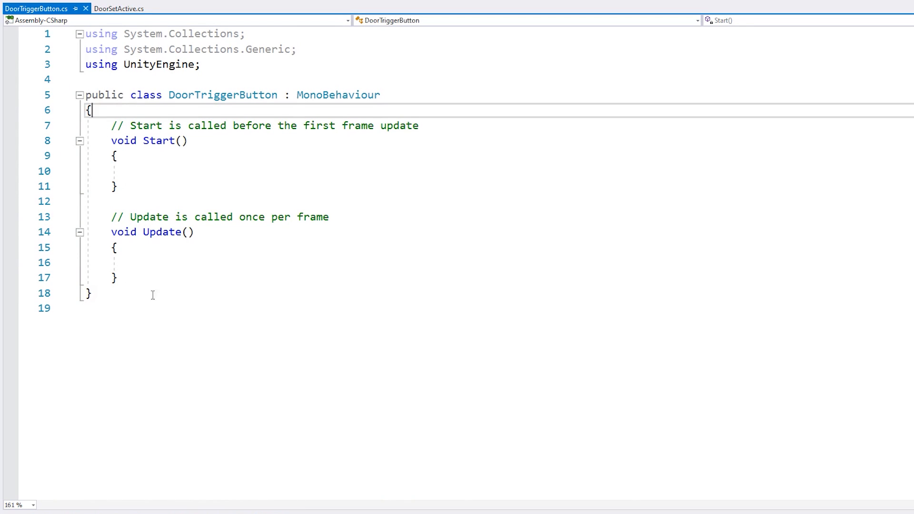
Replace the template methods in DoorTriggerButton with a serialized private DoorSetActive field named door and save the script
{"action": "left_click", "coordinate": [153, 278], "text": "shift"}
{"action": "key", "text": "Return"}
{"action": "type", "text": "[serial"}
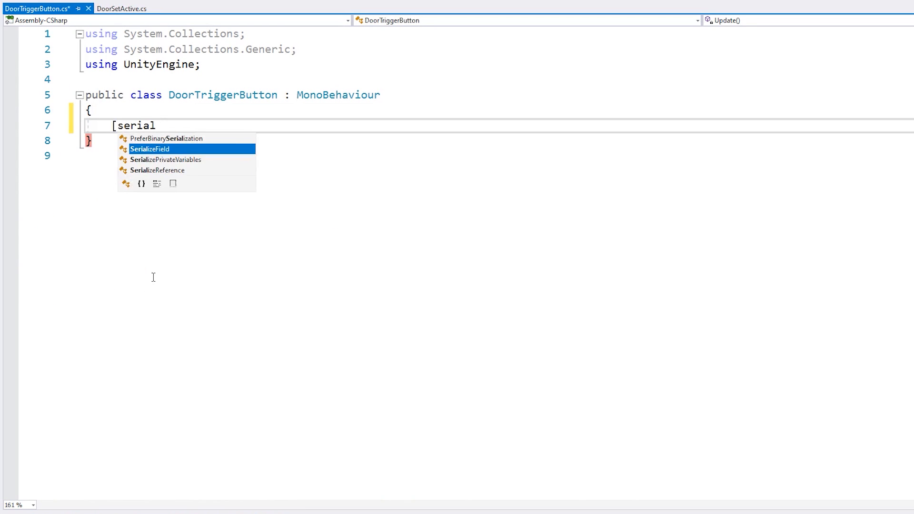
{"action": "key", "text": "Tab"}
{"action": "type", "text": "] private DoorSet"}
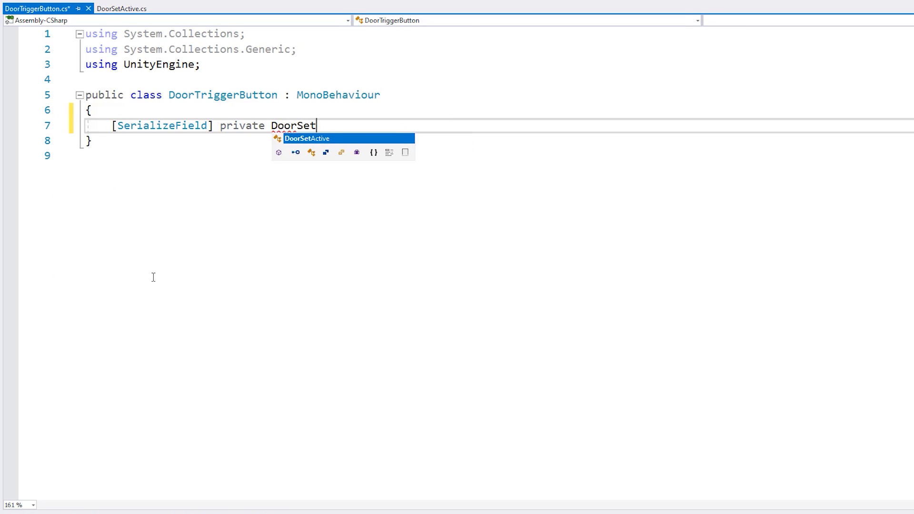
{"action": "key", "text": "Tab"}
{"action": "type", "text": "door;"}
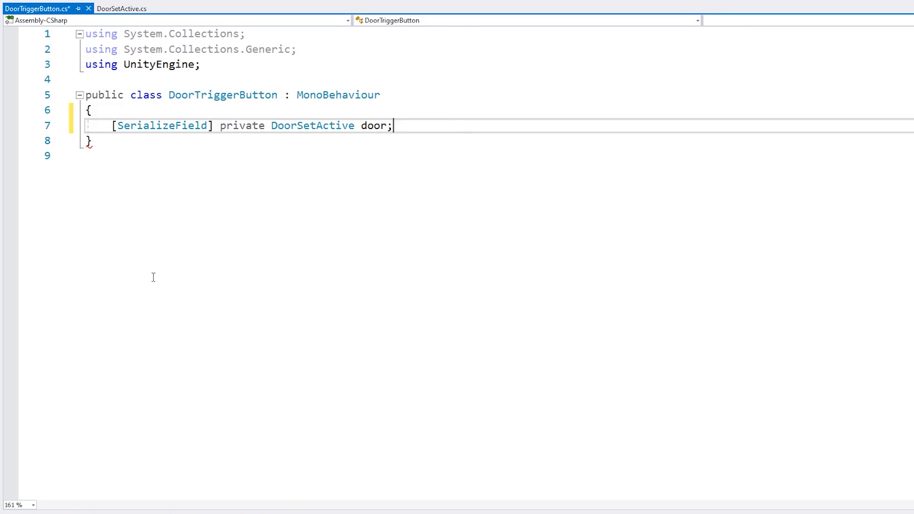
{"action": "key", "text": "Return"}
{"action": "key", "text": "ctrl+s"}
{"action": "key", "text": "Return"}
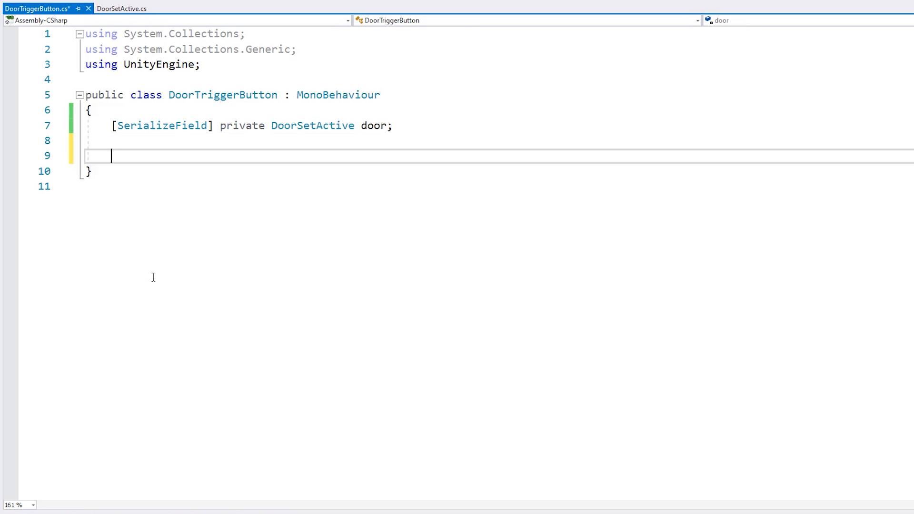
Add an empty private void Update() method below the door field and save
{"action": "type", "text": "private void Update() {"}
{"action": "key", "text": "Return"}
{"action": "key", "text": "ctrl+s"}
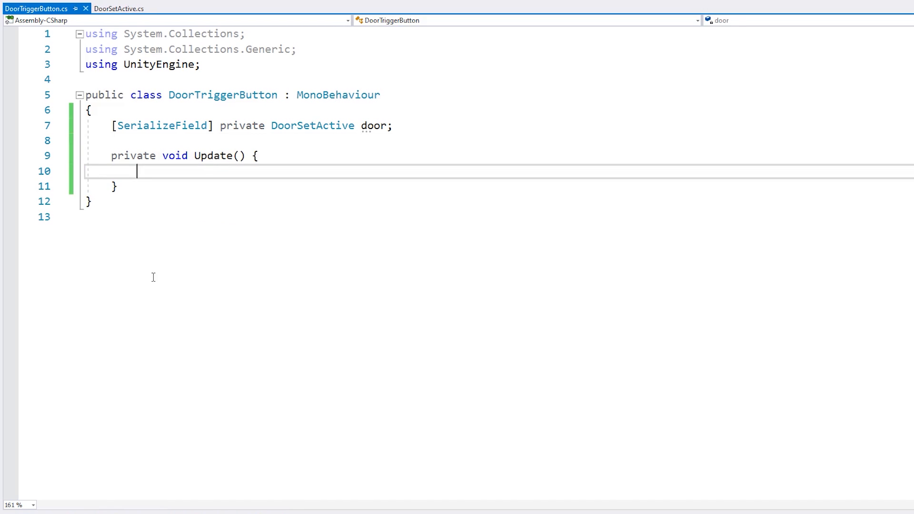
In Update, add an if block on Input.GetKeyDown(KeyCode.F) that calls door.OpenDoor()
{"action": "type", "text": "if (In"}
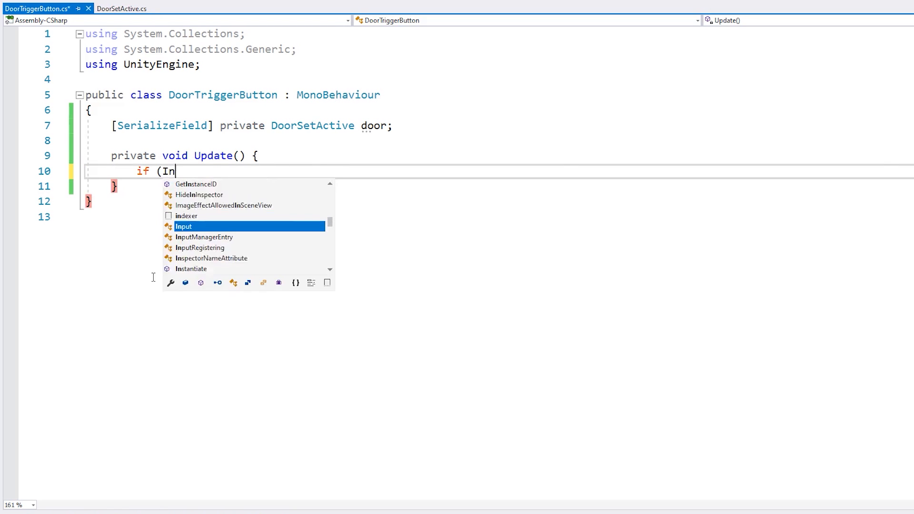
{"action": "type", "text": "put.getkeydo"}
{"action": "key", "text": "Tab"}
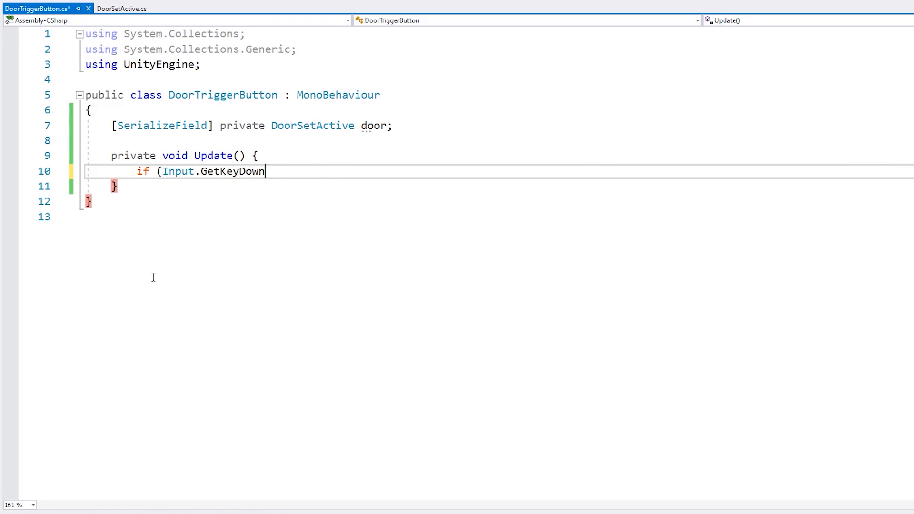
{"action": "type", "text": "("}
{"action": "key", "text": "Tab"}
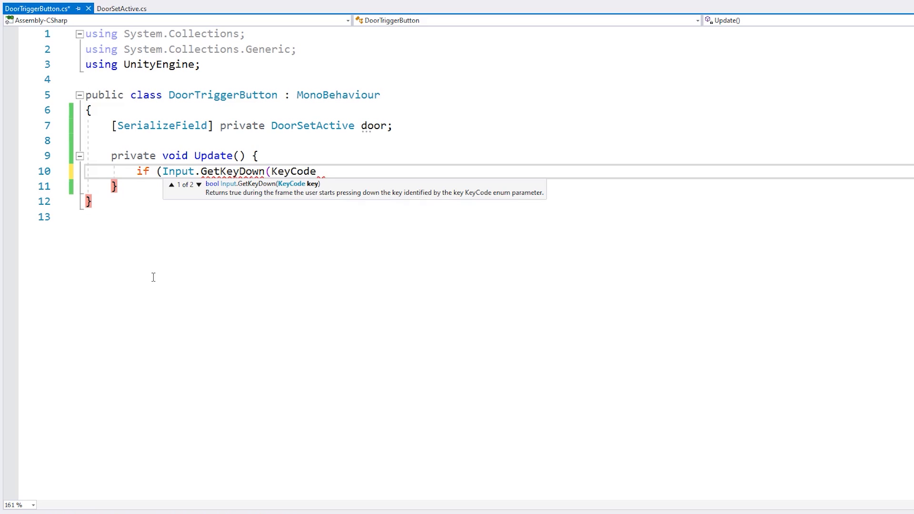
{"action": "type", "text": ".F)) {"}
{"action": "key", "text": "Return"}
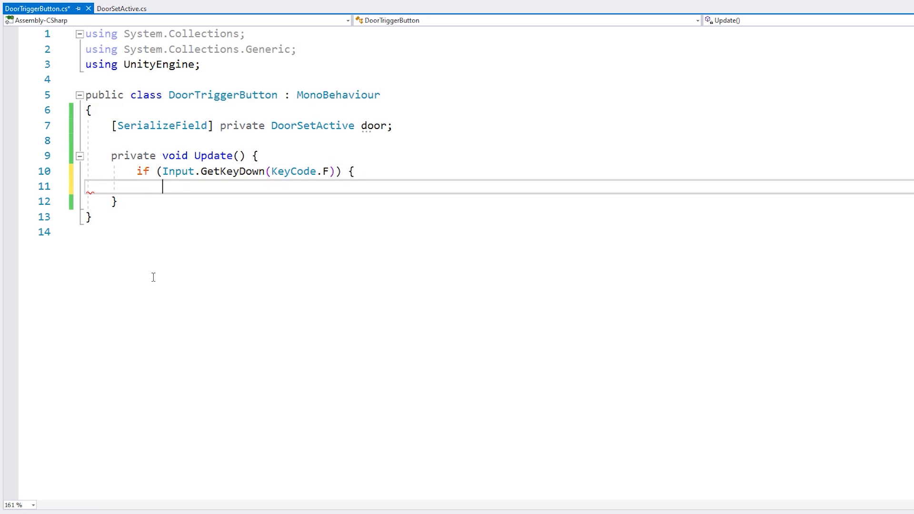
{"action": "type", "text": "}"}
{"action": "key", "text": "Up"}
{"action": "key", "text": "End"}
{"action": "key", "text": "Return"}
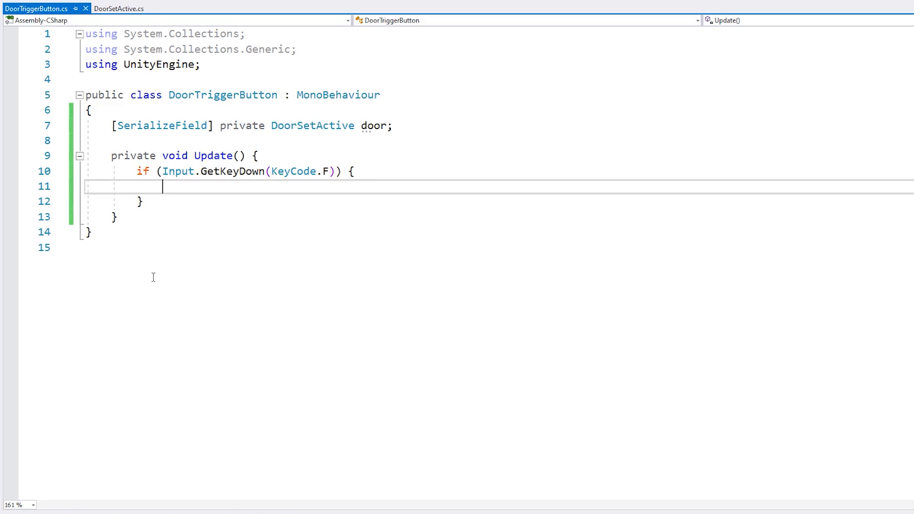
{"action": "type", "text": "door.OpenDoor();"}
Duplicate the KeyCode.F if block directly below itself inside Update and save
{"action": "key", "text": "Down"}
{"action": "key", "text": "shift+Up"}
{"action": "key", "text": "shift+Up"}
{"action": "key", "text": "shift+Up"}
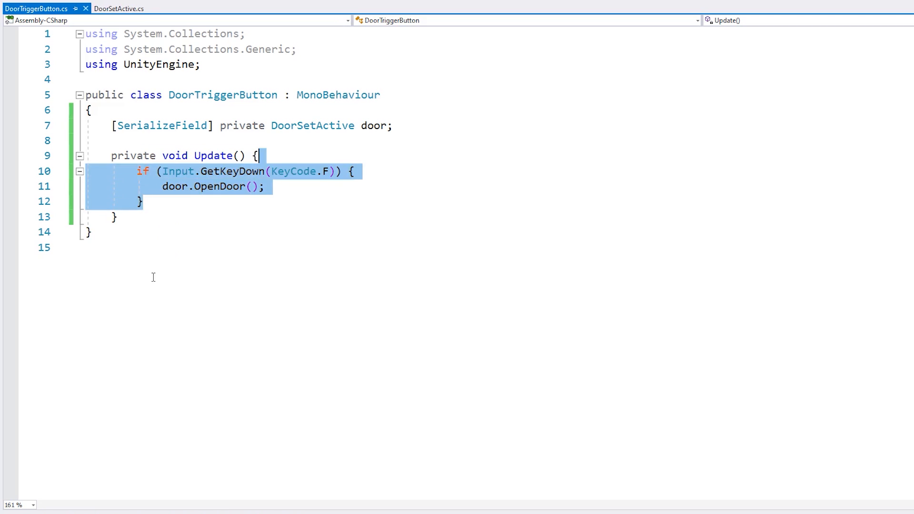
{"action": "key", "text": "ctrl+c"}
{"action": "key", "text": "Right"}
{"action": "key", "text": "ctrl+v"}
{"action": "key", "text": "ctrl+s"}
Change the key code in the duplicated if condition to KeyCode.G
{"action": "key", "text": "Up"}
{"action": "key", "text": "Up"}
{"action": "key", "text": "End"}
{"action": "key", "text": "Left"}
{"action": "key", "text": "Left"}
{"action": "key", "text": "Left"}
Change the method call in the KeyCode.G block to door.CloseDoor() and save the script
{"action": "key", "text": "Left"}
{"action": "key", "text": "shift+Left"}
{"action": "type", "text": "G"}
{"action": "key", "text": "Down"}
{"action": "key", "text": "Escape"}
{"action": "key", "text": "Down"}
{"action": "key", "text": "Left"}
{"action": "key", "text": "Left"}
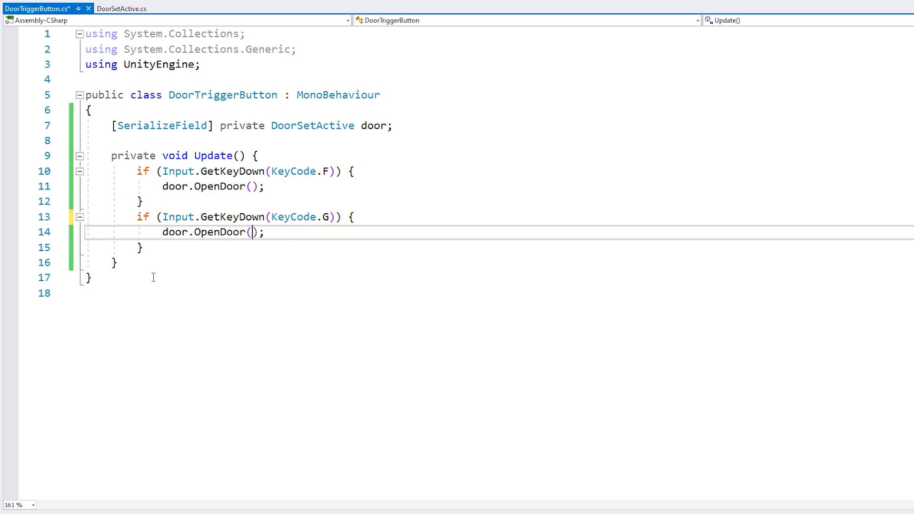
{"action": "key", "text": "Left"}
{"action": "key", "text": "ctrl+shift+Left"}
{"action": "type", "text": "CloseDoor"}
{"action": "key", "text": "ctrl+s"}
Move the opening brace onto the DoorTriggerButton class declaration line, add a blank line below it and save
{"action": "key", "text": "Up"}
{"action": "key", "text": "Up"}
{"action": "key", "text": "Up"}
{"action": "key", "text": "Up"}
{"action": "key", "text": "Up"}
{"action": "key", "text": "Up"}
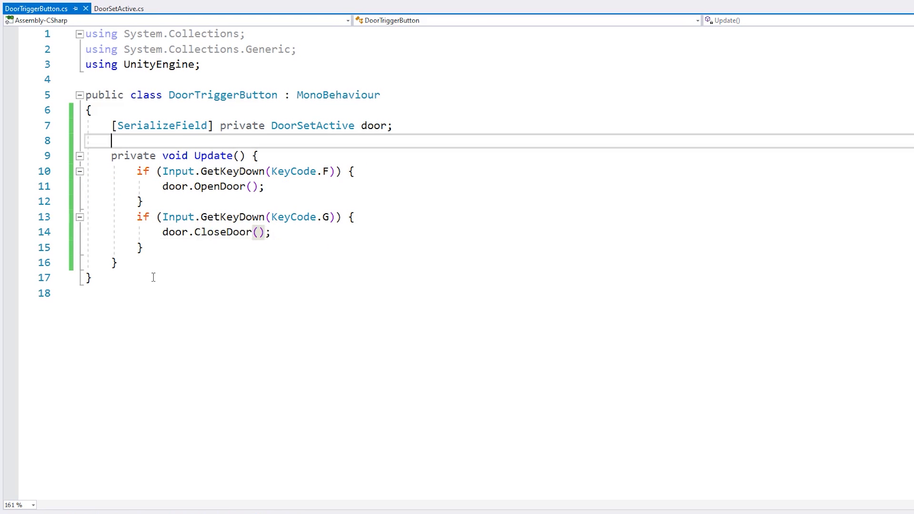
{"action": "key", "text": "Up"}
{"action": "key", "text": "Up"}
{"action": "key", "text": "Home"}
{"action": "key", "text": "BackSpace"}
{"action": "key", "text": "End"}
{"action": "key", "text": "Return"}
{"action": "key", "text": "ctrl+End"}
{"action": "key", "text": "Up"}
{"action": "key", "text": "Up"}
{"action": "key", "text": "End"}
{"action": "key", "text": "Return"}
{"action": "key", "text": "ctrl+s"}
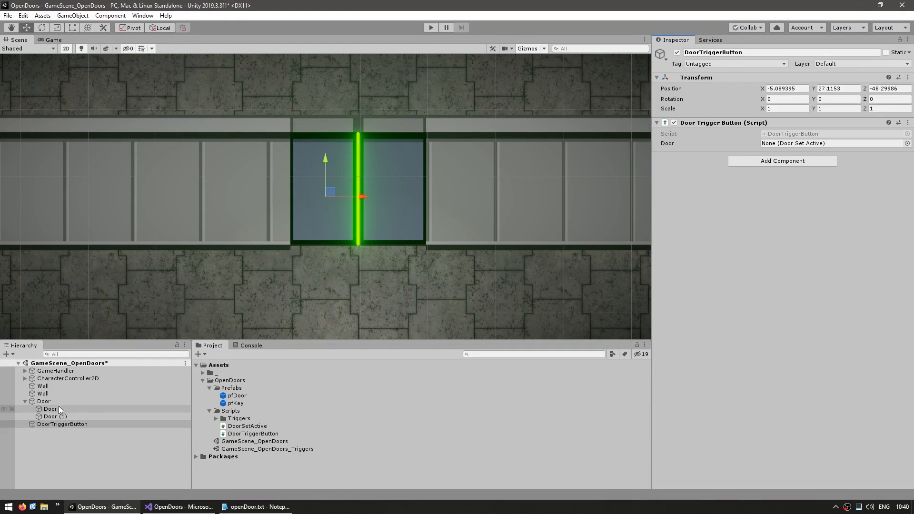
Assign the parent Door object to the Door field of the Door Trigger Button script and start play mode
{"action": "left_click_drag", "start_coordinate": [58, 406], "coordinate": [784, 143]}
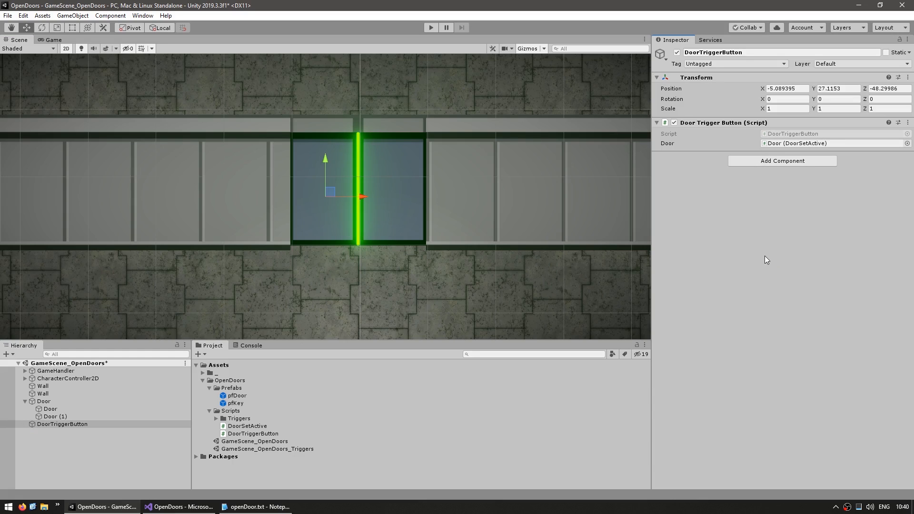
{"action": "left_click", "coordinate": [431, 28]}
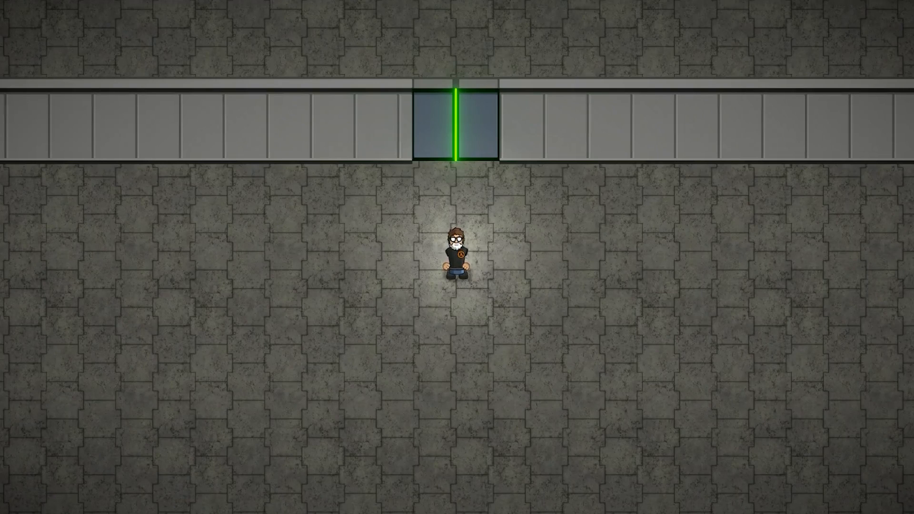
Walk the character against the closed door to test its collider, and step back from it
{"action": "key", "text": "w"}
{"action": "key", "text": "d"}
{"action": "key", "text": "a"}
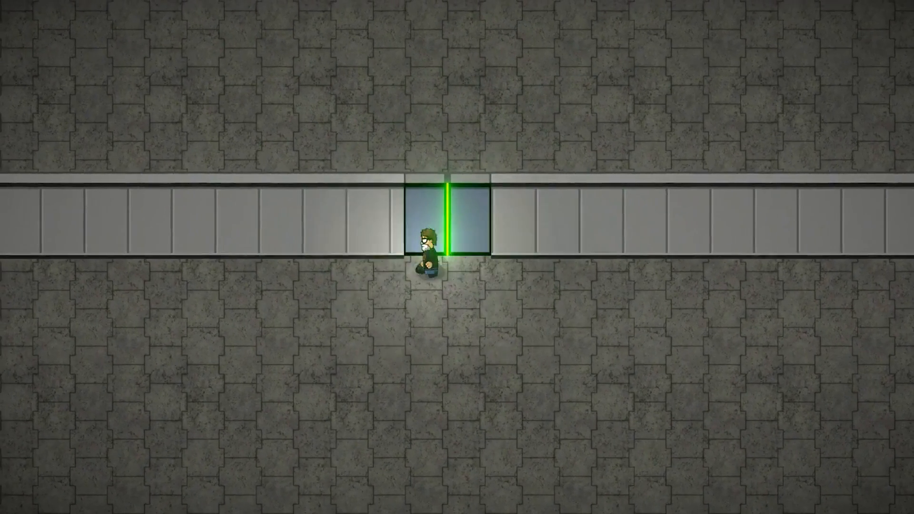
{"action": "key", "text": "d"}
{"action": "key", "text": "a"}
{"action": "key", "text": "s"}
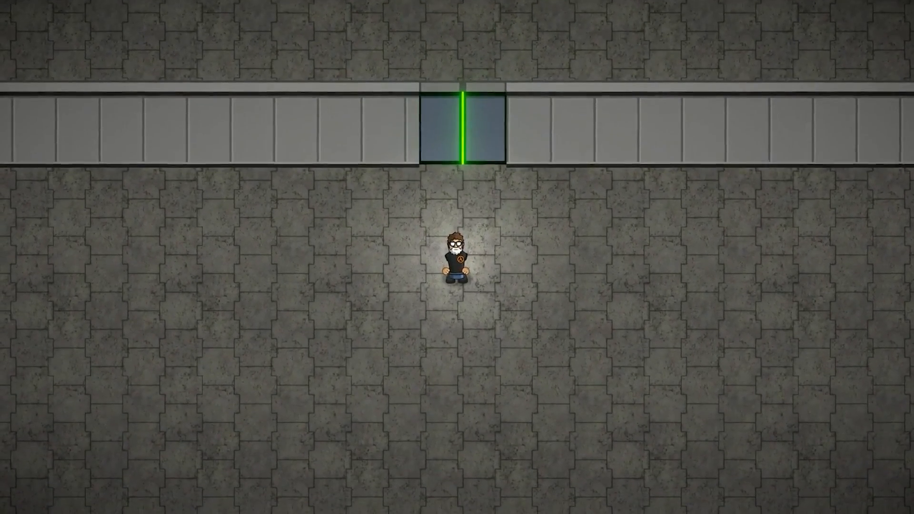
Trigger the door to open and walk the character through the doorway to the far side
{"action": "key", "text": "f"}
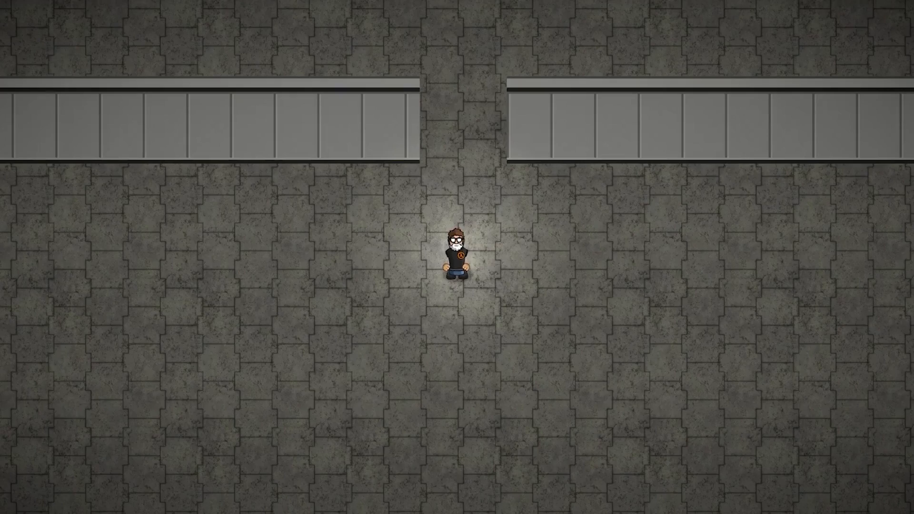
{"action": "key", "text": "w"}
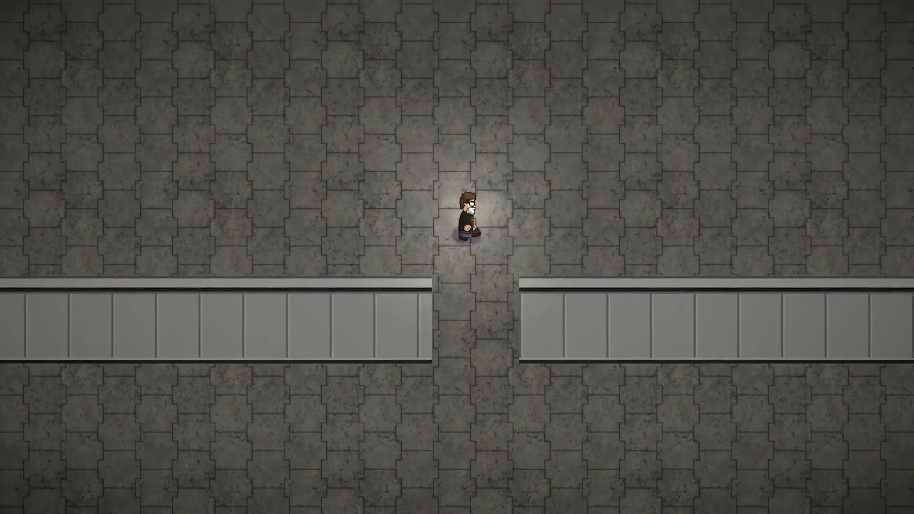
{"action": "key", "text": "s"}
{"action": "key", "text": "w"}
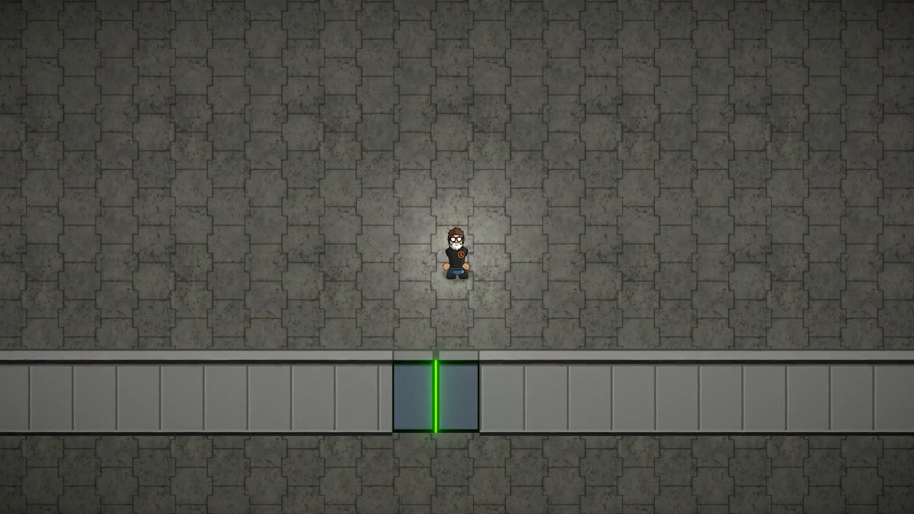
Test the closed door's collision by walking the character against it from the far side
{"action": "key", "text": "s"}
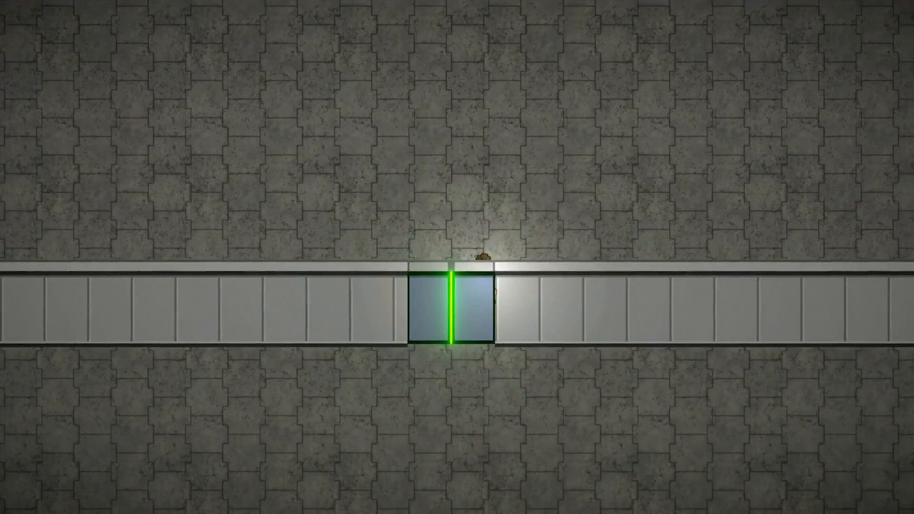
{"action": "key", "text": "w"}
{"action": "key", "text": "s"}
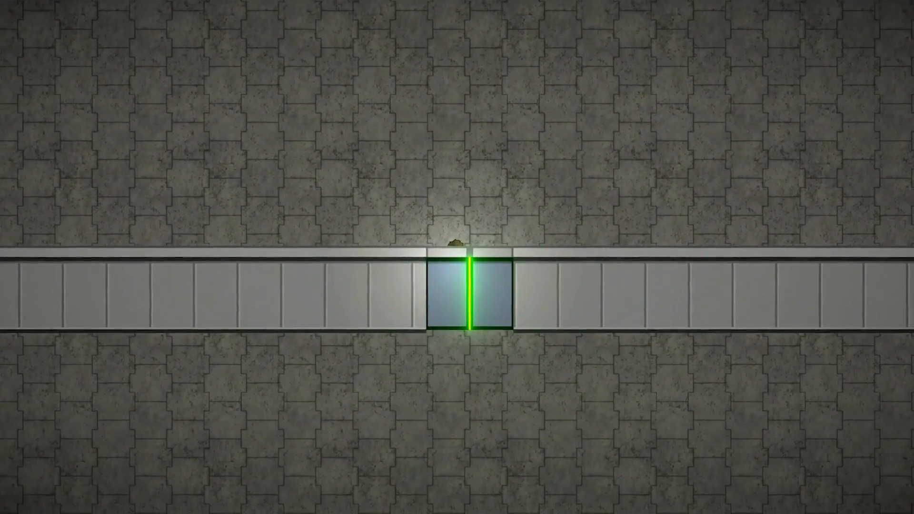
{"action": "key", "text": "w"}
{"action": "key", "text": "w"}
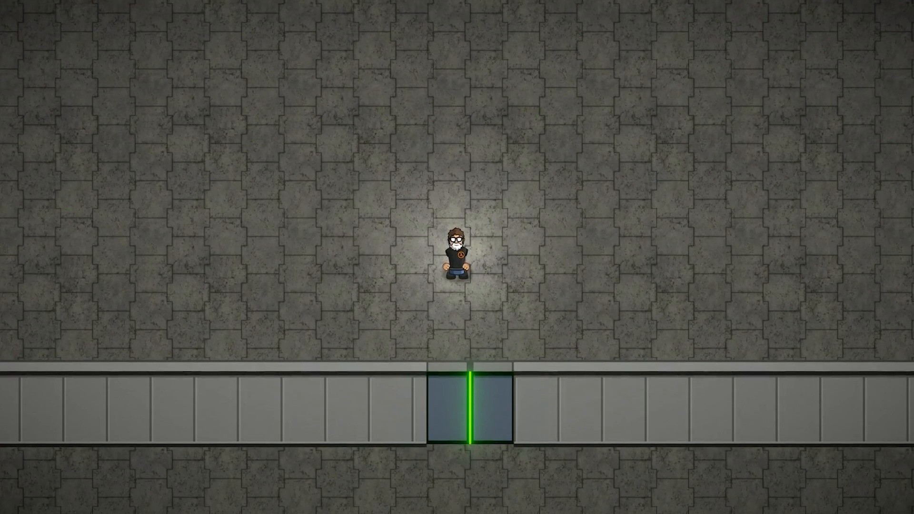
{"action": "key", "text": "s"}
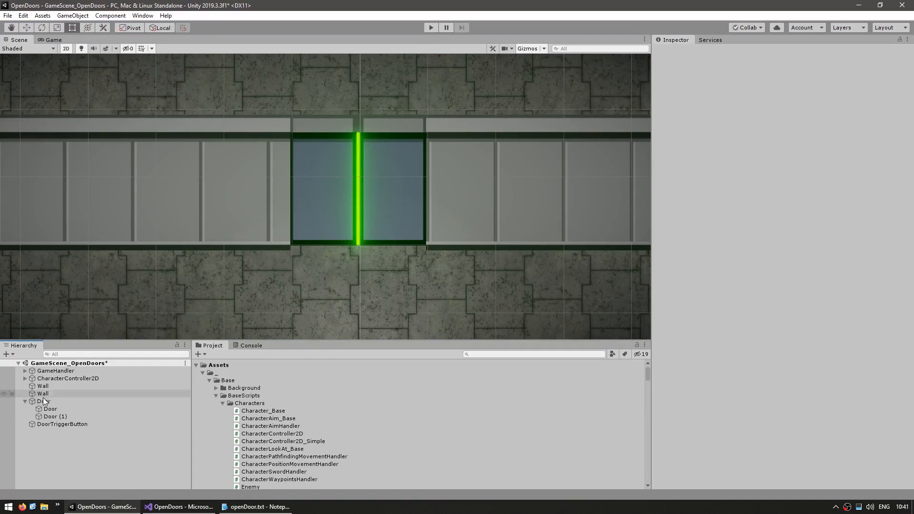
Duplicate the parent Door object and move the original above the wall to about X -35.8, Y 58.1
{"action": "left_click", "coordinate": [43, 401]}
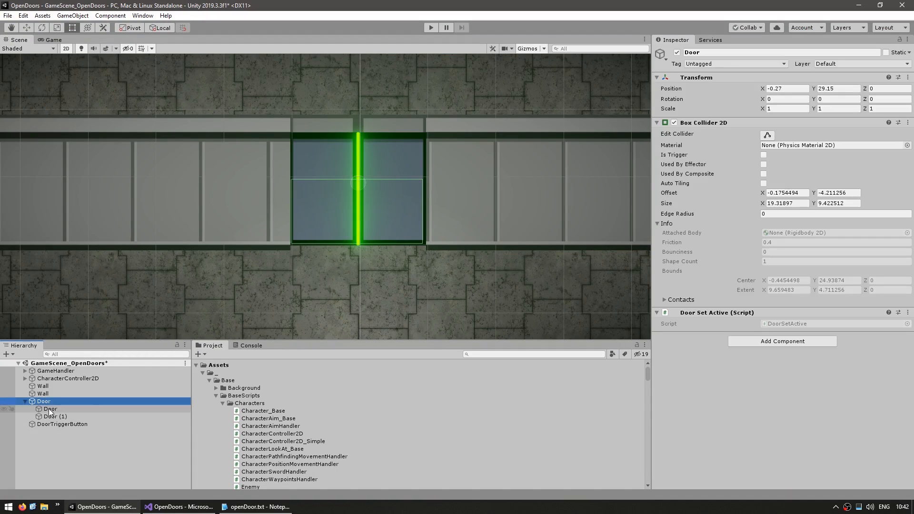
{"action": "scroll", "coordinate": [329, 232], "scroll_direction": "down", "scroll_amount": 4}
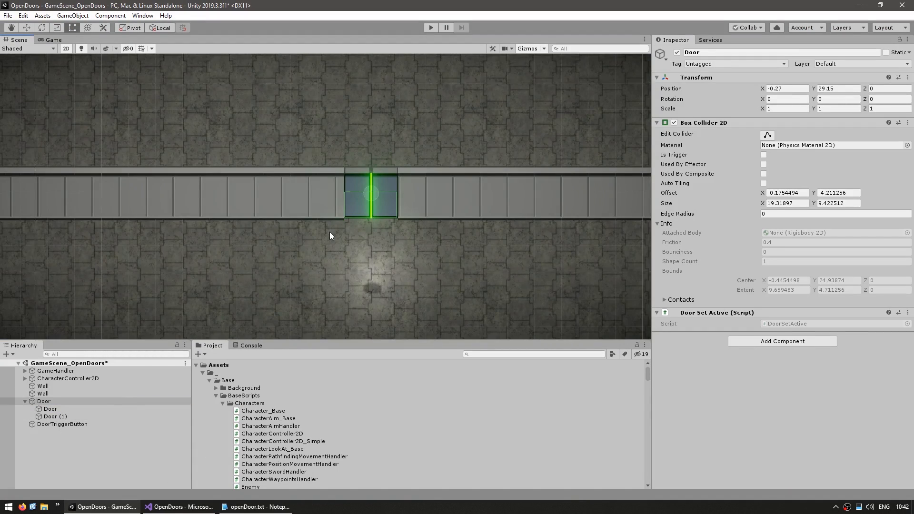
{"action": "key", "text": "ctrl+d"}
{"action": "left_click_drag", "start_coordinate": [53, 432], "coordinate": [62, 400]}
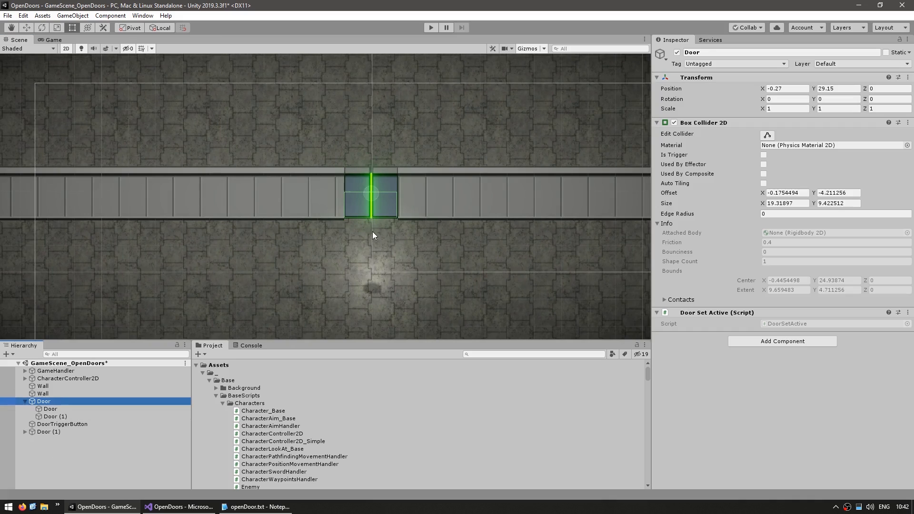
{"action": "key", "text": "w"}
{"action": "left_click_drag", "start_coordinate": [375, 185], "coordinate": [280, 106]}
Rename the original Door object DoorSetActive and deactivate it
{"action": "left_click", "coordinate": [124, 400]}
{"action": "key", "text": "F2"}
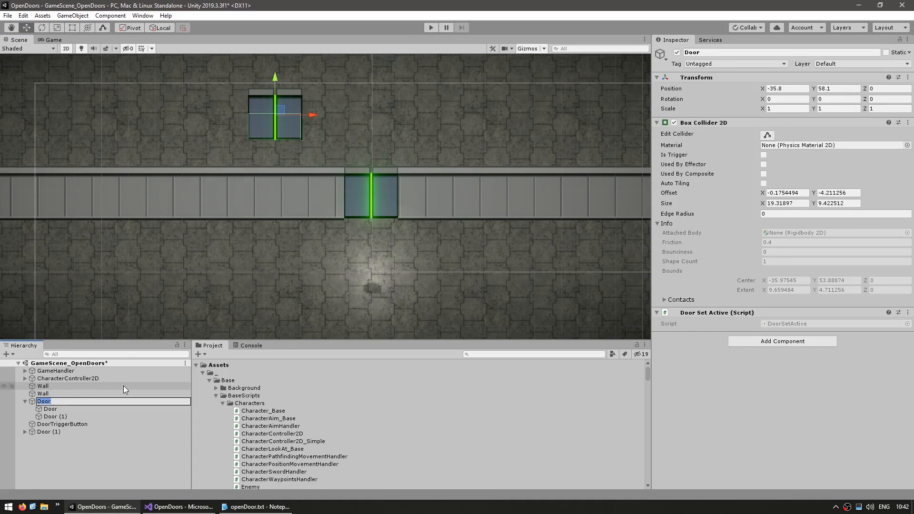
{"action": "type", "text": "DoorSetActive"}
{"action": "key", "text": "Return"}
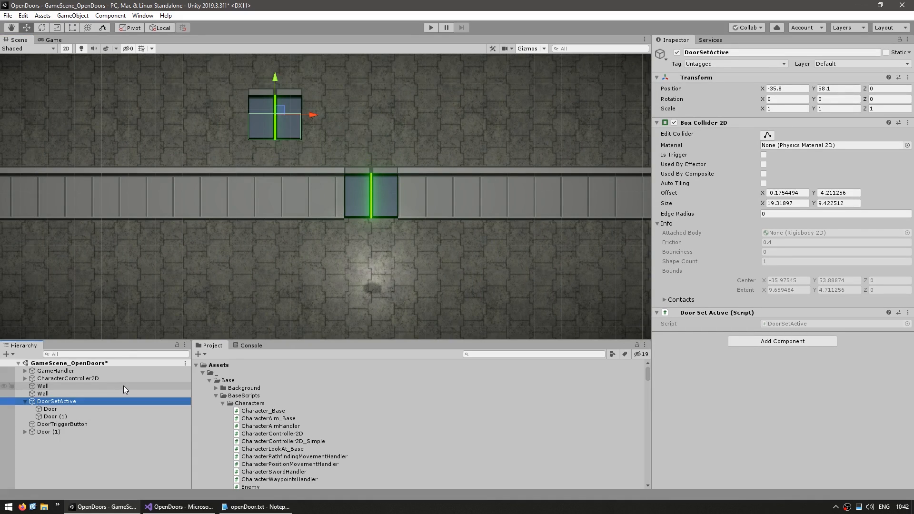
{"action": "key", "text": "alt+shift+a"}
Rename the duplicated door, Door (1), as DoorAnimated and save the scene
{"action": "left_click", "coordinate": [58, 431]}
{"action": "key", "text": "F2"}
{"action": "key", "text": "End"}
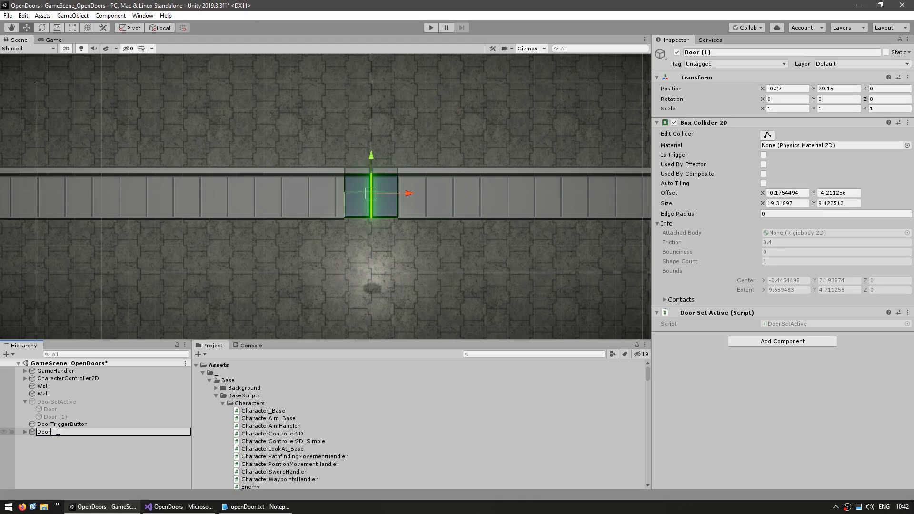
{"action": "type", "text": "Animated"}
{"action": "key", "text": "Return"}
{"action": "key", "text": "ctrl+s"}
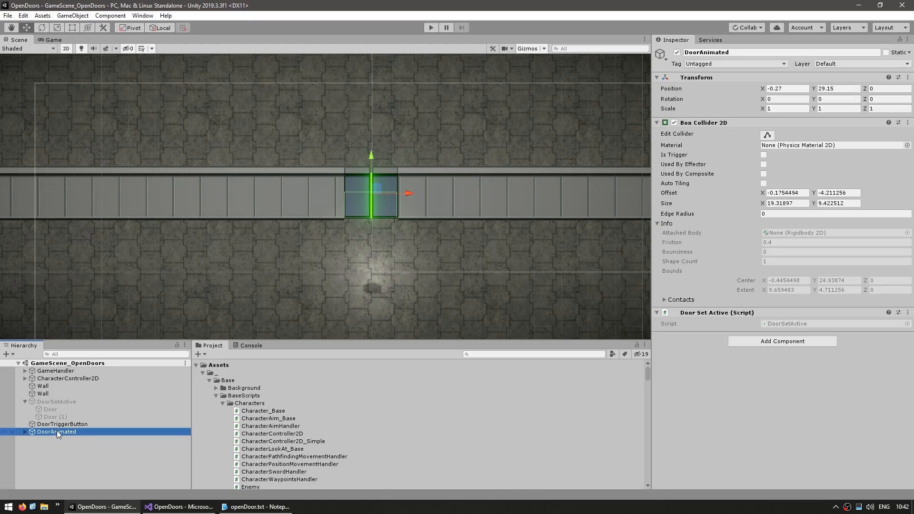
Replace the Door Set Active script component on DoorAnimated with an Animator component
{"action": "right_click", "coordinate": [705, 313]}
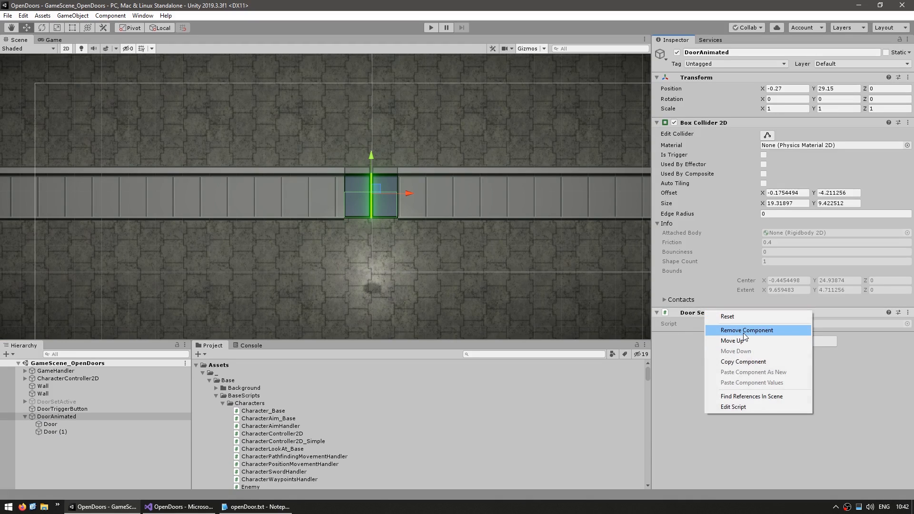
{"action": "left_click", "coordinate": [743, 333]}
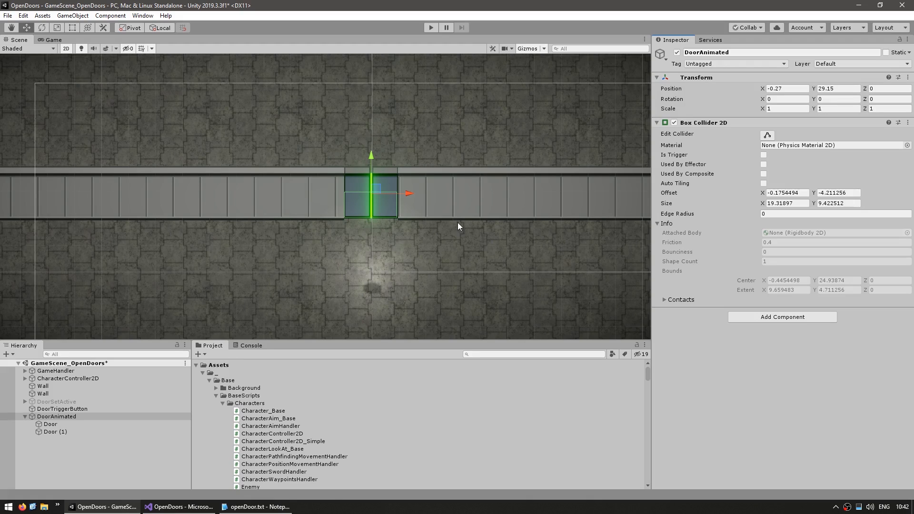
{"action": "left_click", "coordinate": [782, 317]}
{"action": "type", "text": "animator"}
{"action": "key", "text": "Return"}
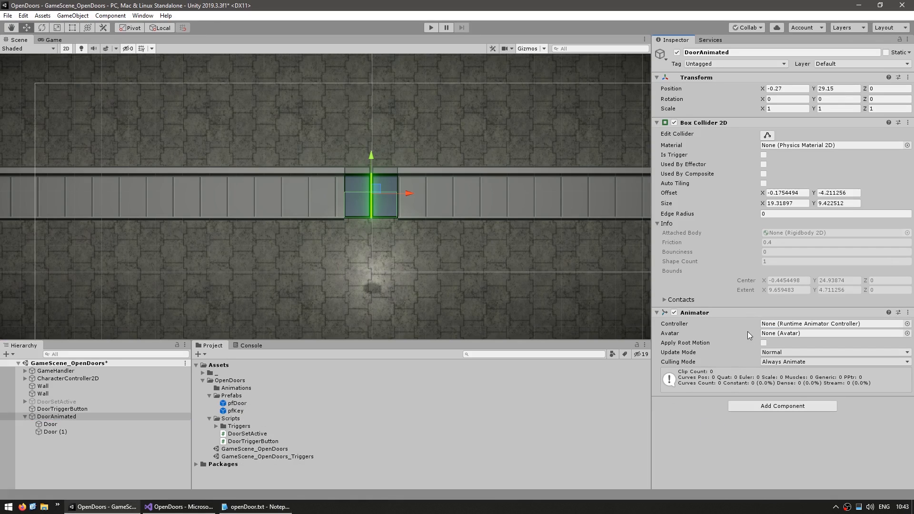
Create an animator controller named Door in the Animations folder and open it in the Animator
{"action": "left_click", "coordinate": [234, 388]}
{"action": "right_click", "coordinate": [233, 387]}
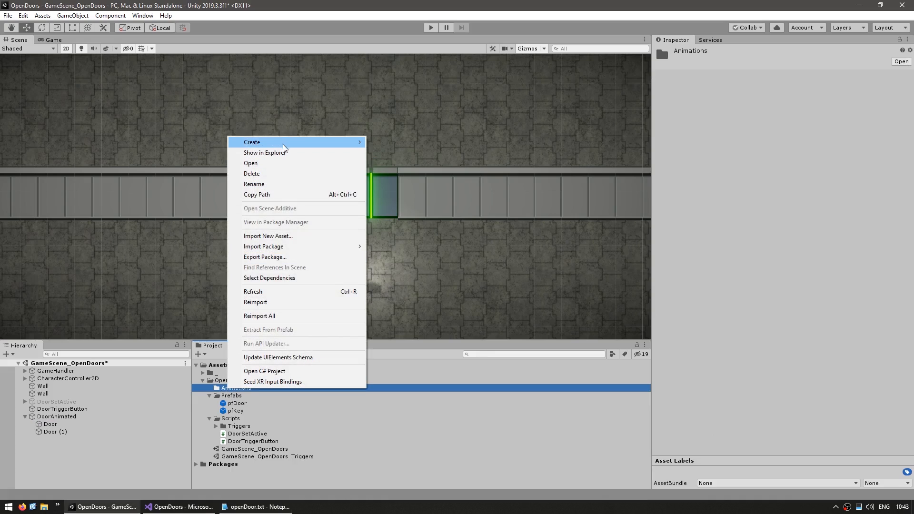
{"action": "mouse_move", "coordinate": [284, 144]}
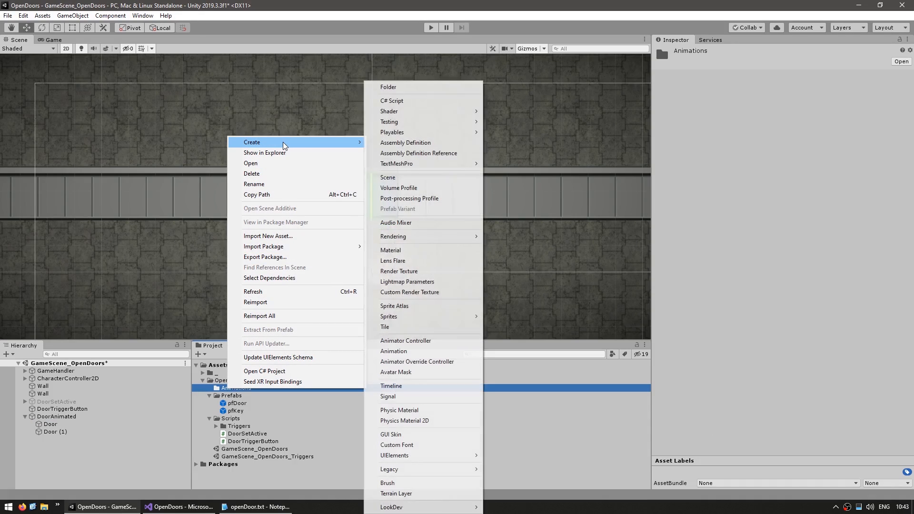
{"action": "left_click", "coordinate": [394, 343]}
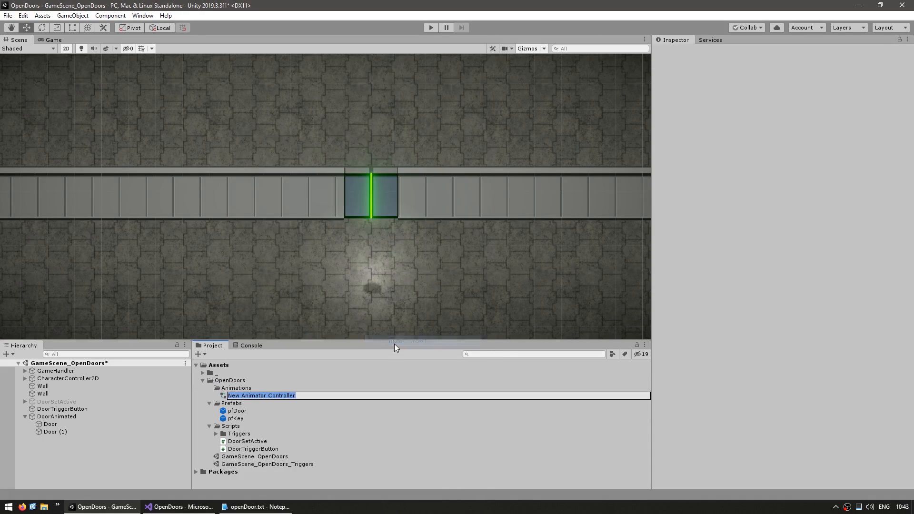
{"action": "type", "text": "Door"}
{"action": "key", "text": "Return"}
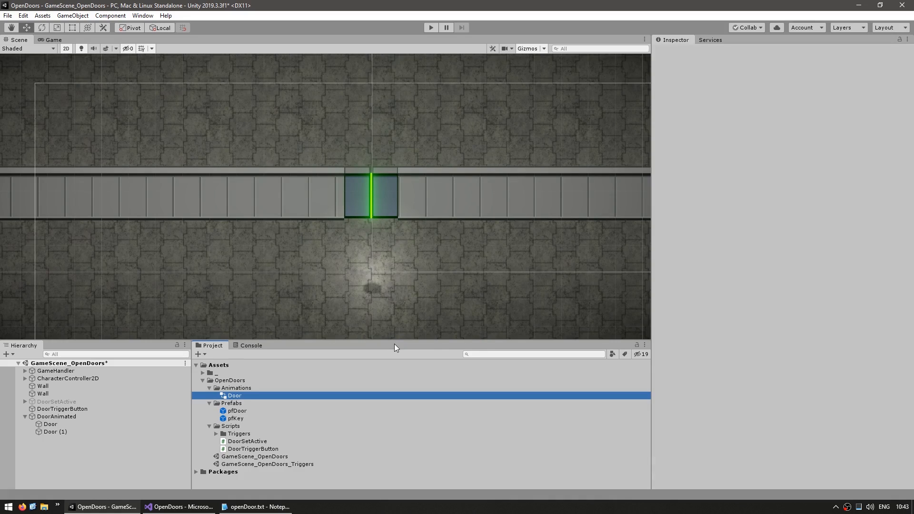
{"action": "key", "text": "Return"}
{"action": "middle_click_drag", "start_coordinate": [462, 180], "coordinate": [461, 184]}
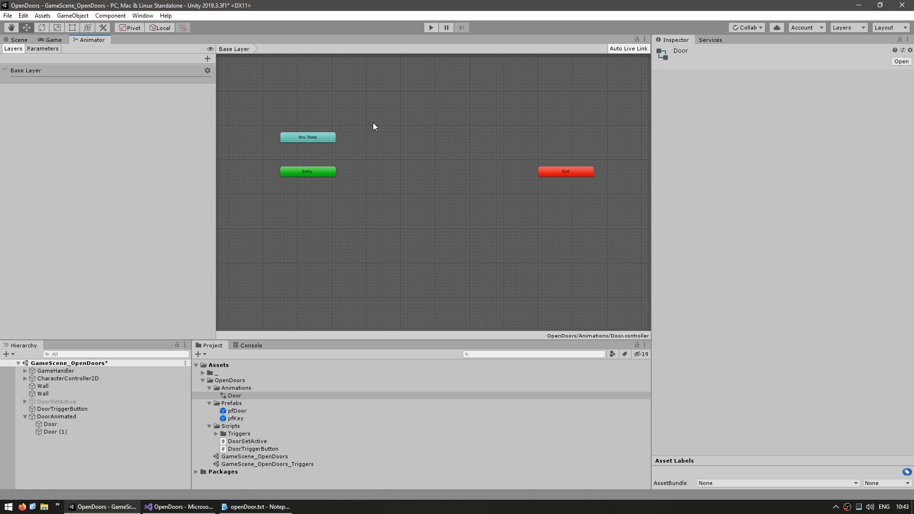
Add an Animation window and create an animation clip named DoorOpen for the DoorAnimated object
{"action": "right_click", "coordinate": [98, 41]}
{"action": "mouse_move", "coordinate": [133, 89]}
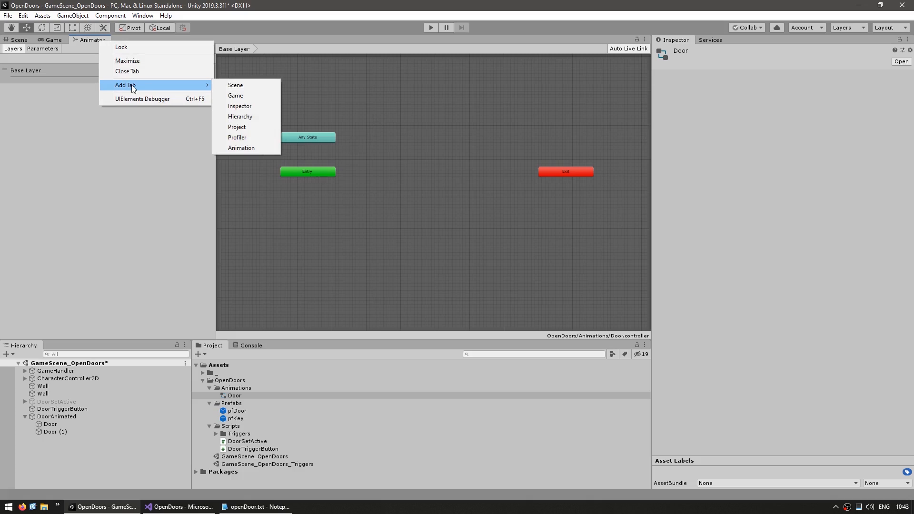
{"action": "left_click", "coordinate": [246, 148]}
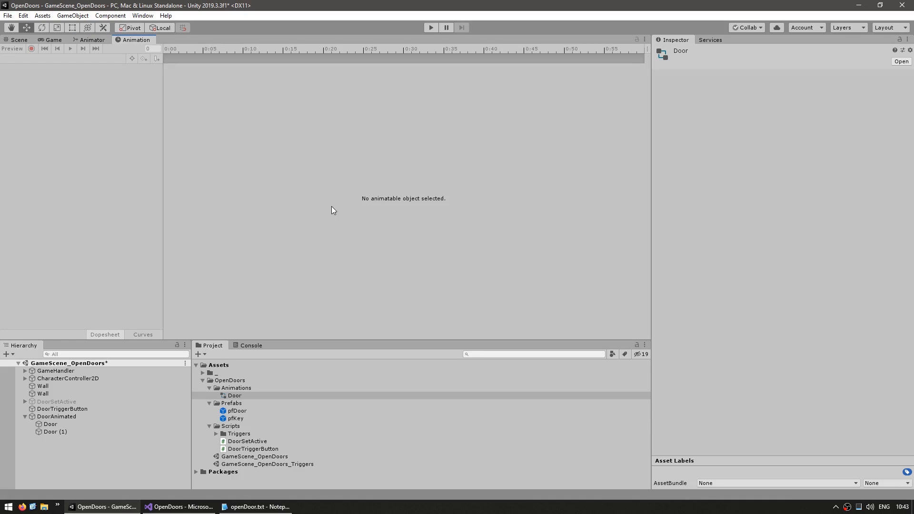
{"action": "left_click", "coordinate": [44, 416]}
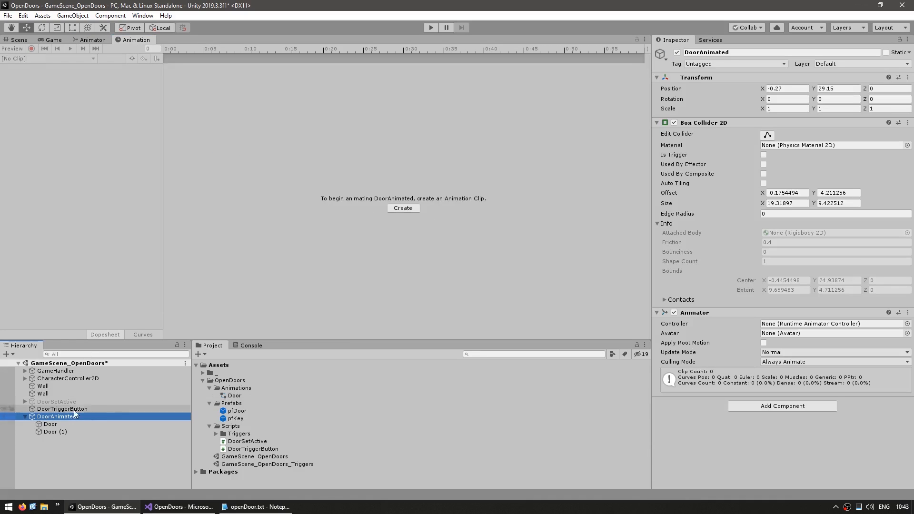
{"action": "left_click", "coordinate": [402, 209]}
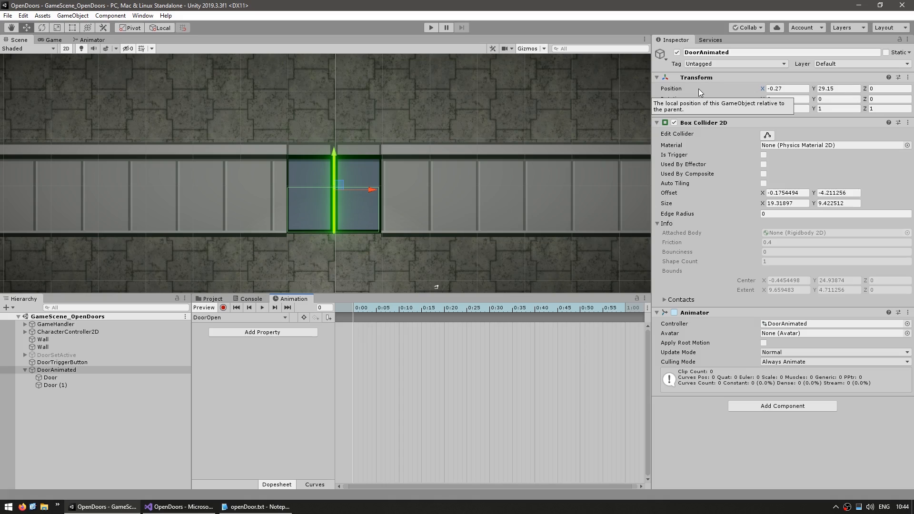
Record both door halves sliding right into the wall in the DoorOpen clip, with position keyframes at 0:00 and 0:30, and preview it
{"action": "left_click", "coordinate": [73, 371]}
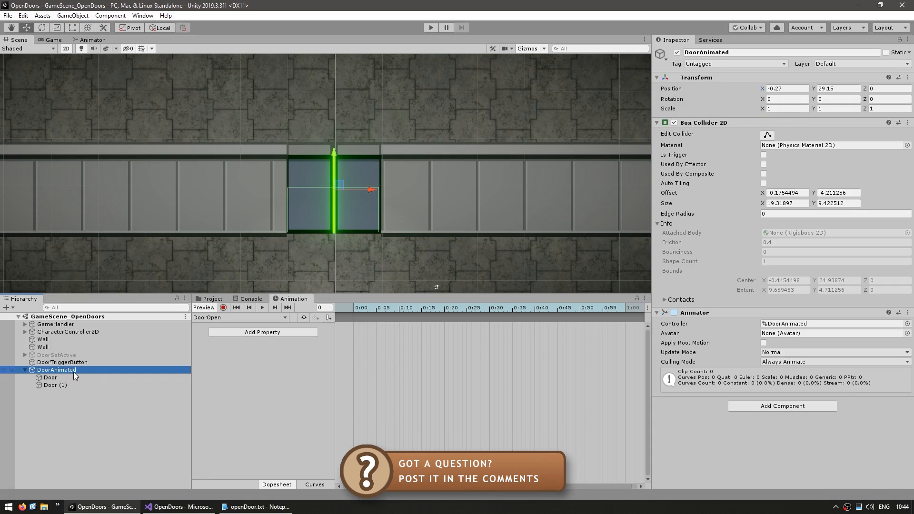
{"action": "left_click", "coordinate": [50, 377]}
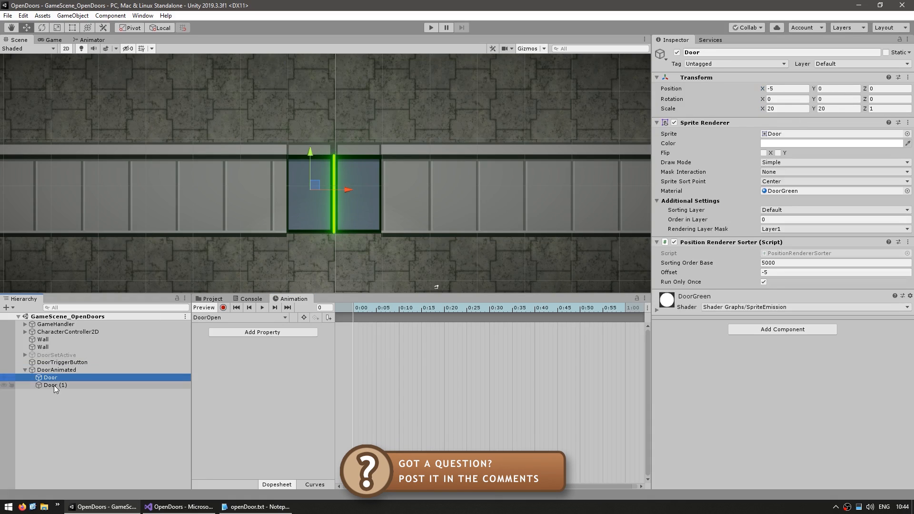
{"action": "left_click", "coordinate": [55, 385], "text": "shift"}
{"action": "left_click", "coordinate": [224, 307]}
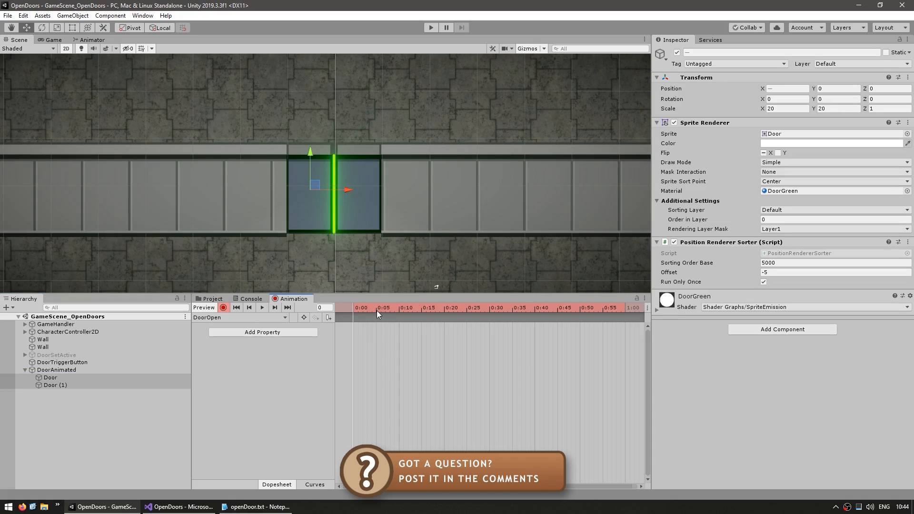
{"action": "left_click_drag", "start_coordinate": [349, 190], "coordinate": [441, 183]}
{"action": "left_click", "coordinate": [491, 307]}
{"action": "scroll", "coordinate": [389, 388], "scroll_direction": "up", "scroll_amount": 1}
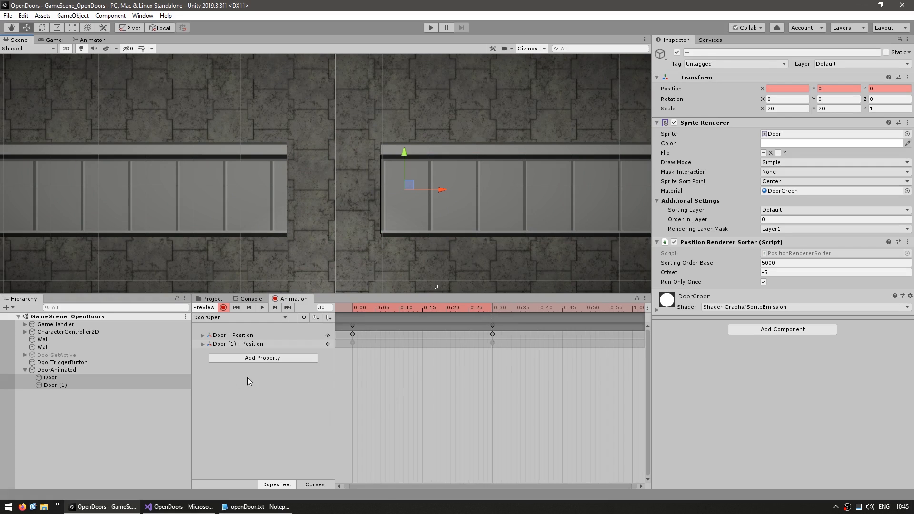
{"action": "left_click", "coordinate": [223, 307]}
{"action": "left_click", "coordinate": [262, 307]}
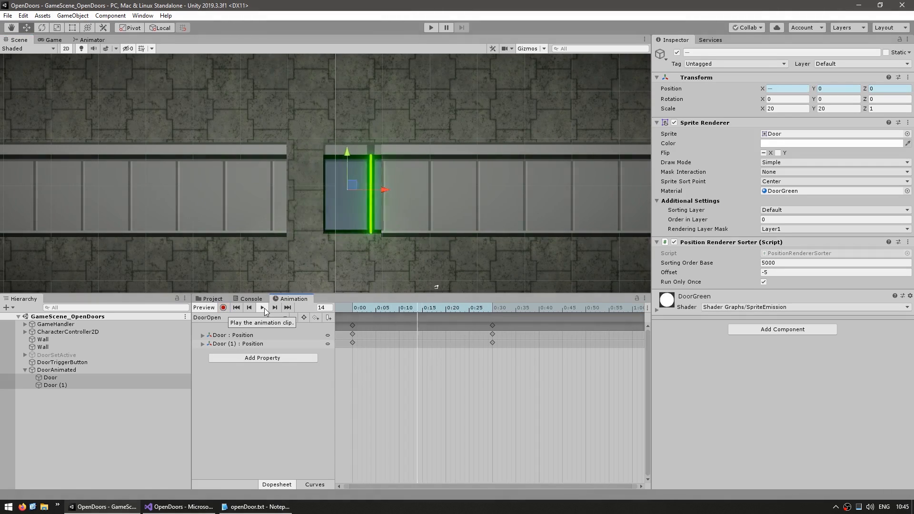
{"action": "left_click", "coordinate": [263, 307]}
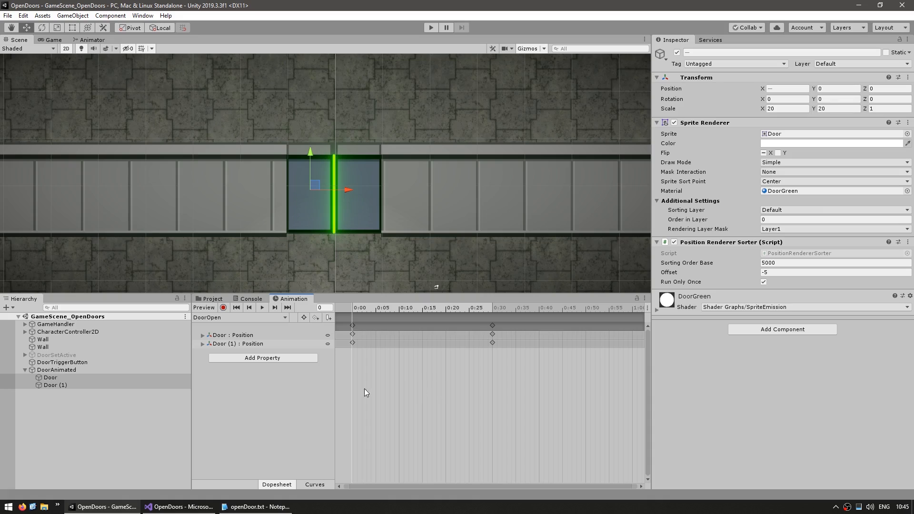
Turn off Loop Time for the DoorOpen animation clip
{"action": "left_click", "coordinate": [221, 302]}
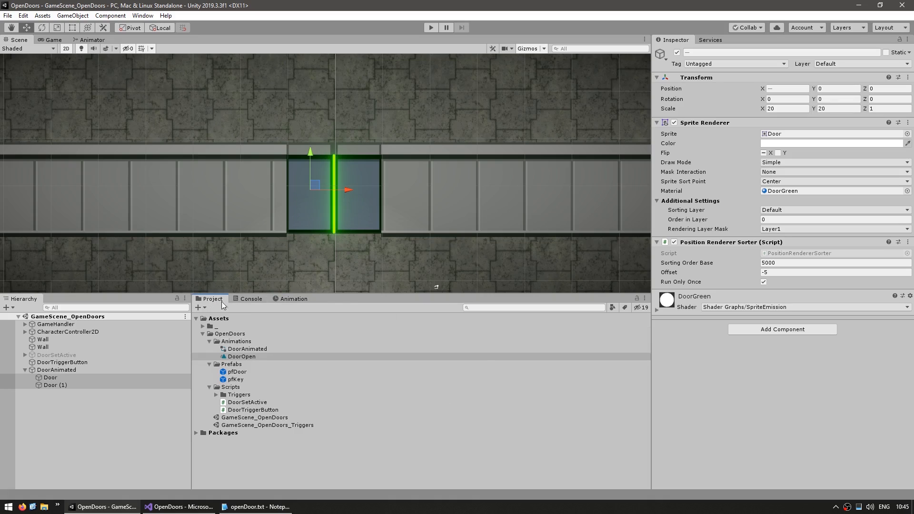
{"action": "left_click", "coordinate": [236, 357]}
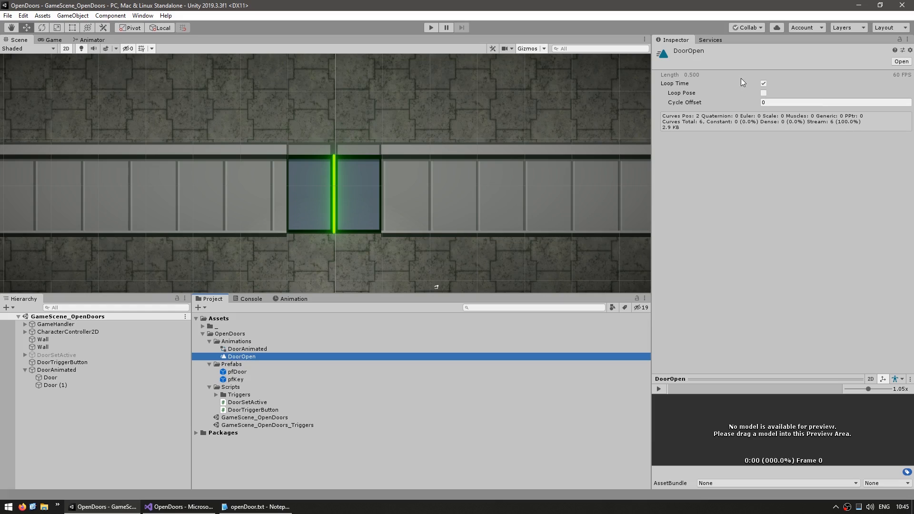
{"action": "left_click", "coordinate": [662, 83]}
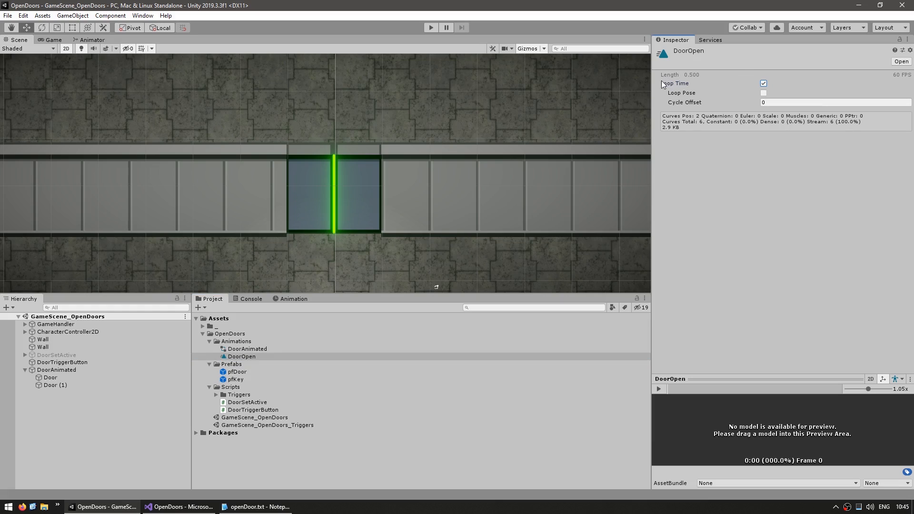
{"action": "left_click", "coordinate": [763, 83]}
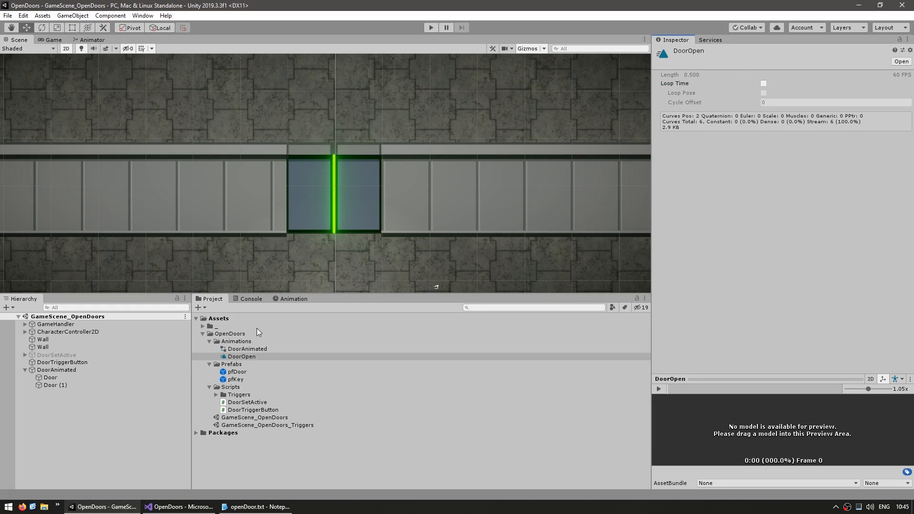
Duplicate the DoorOpen animation clip and rename the copy DoorClose
{"action": "left_click", "coordinate": [267, 354]}
{"action": "key", "text": "ctrl+d"}
{"action": "key", "text": "F2"}
{"action": "key", "text": "End"}
{"action": "key", "text": "BackSpace"}
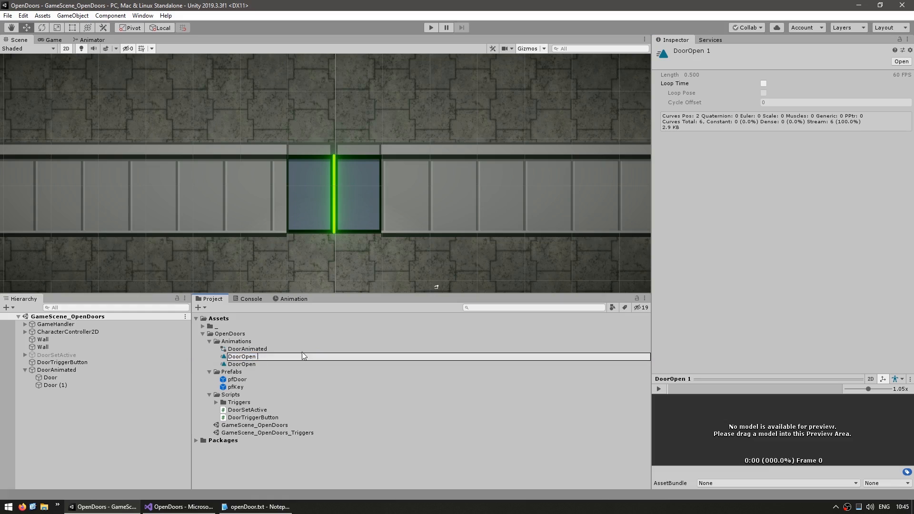
{"action": "key", "text": "BackSpace"}
{"action": "key", "text": "BackSpace"}
{"action": "key", "text": "BackSpace"}
{"action": "key", "text": "BackSpace"}
{"action": "key", "text": "BackSpace"}
{"action": "type", "text": "Close"}
{"action": "key", "text": "Return"}
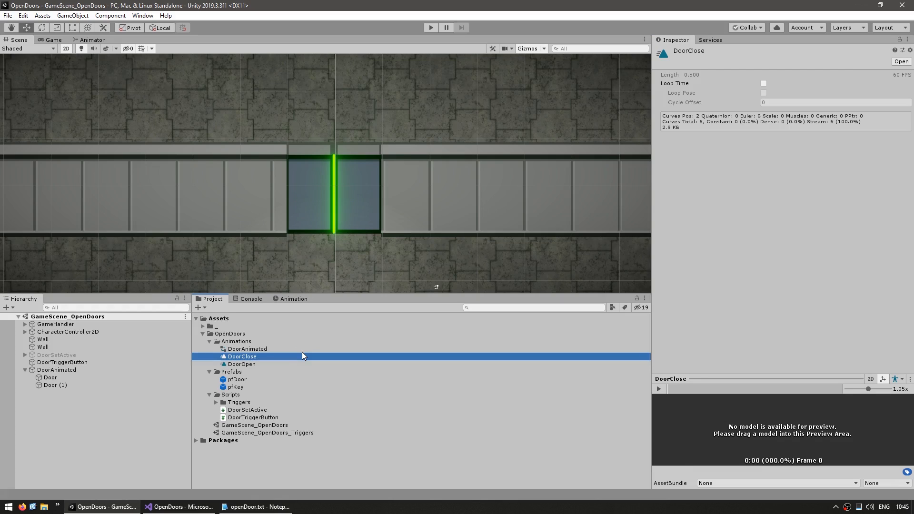
Add the DoorClose clip as a state in the DoorAnimated animator controller
{"action": "left_click", "coordinate": [56, 370]}
{"action": "left_click", "coordinate": [291, 298]}
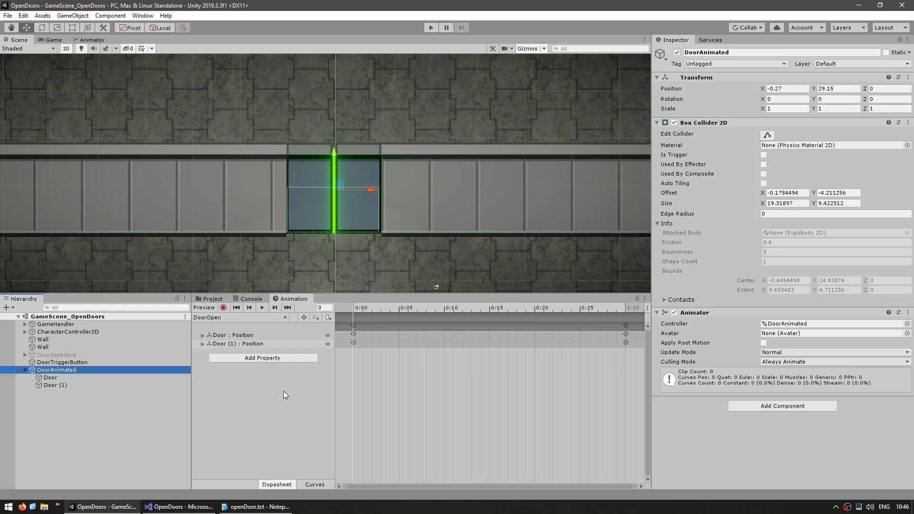
{"action": "left_click", "coordinate": [88, 40]}
{"action": "left_click", "coordinate": [210, 299]}
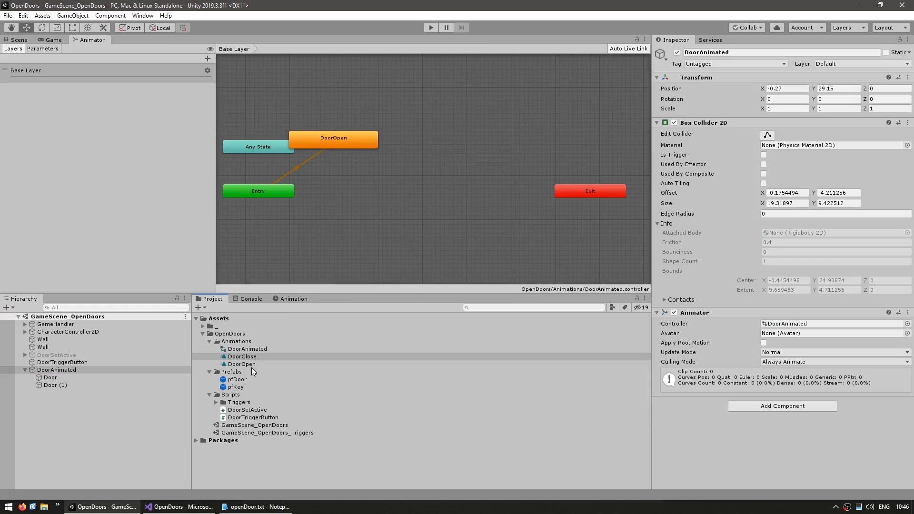
{"action": "left_click_drag", "start_coordinate": [243, 358], "coordinate": [362, 212]}
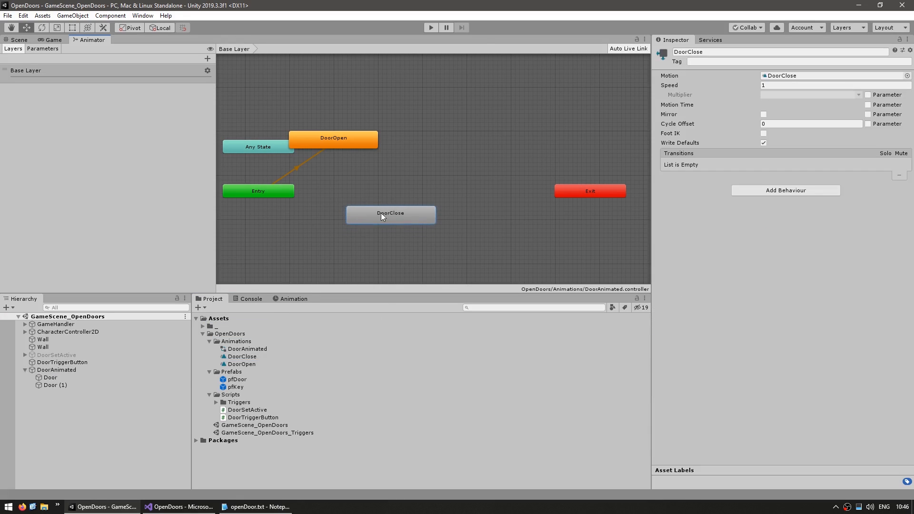
Swap the position keyframes in the DoorClose clip so the doors move from open at 0:00 to closed at 0:30, and preview it
{"action": "double_click", "coordinate": [42, 371]}
{"action": "left_click", "coordinate": [289, 299]}
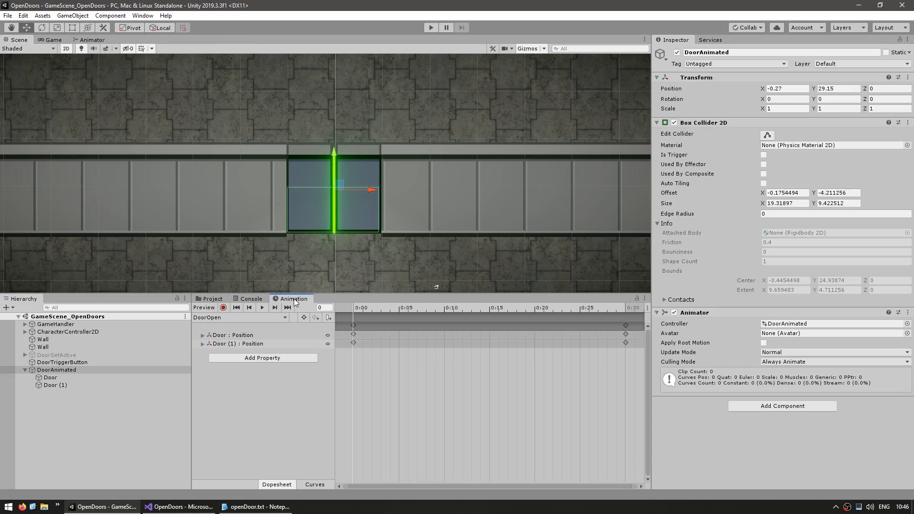
{"action": "left_click", "coordinate": [210, 317]}
{"action": "left_click", "coordinate": [210, 325]}
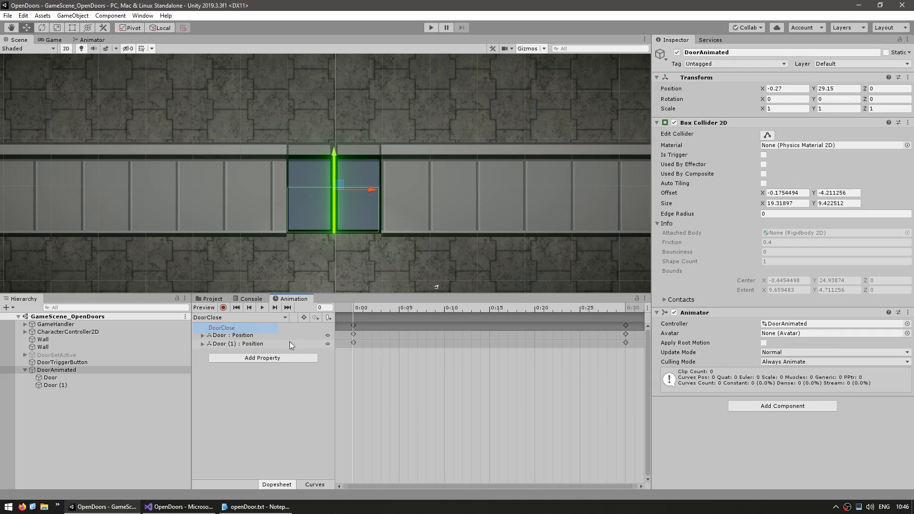
{"action": "left_click", "coordinate": [453, 309]}
{"action": "left_click_drag", "start_coordinate": [625, 326], "coordinate": [586, 328]}
{"action": "left_click", "coordinate": [359, 326]}
{"action": "left_click", "coordinate": [375, 328]}
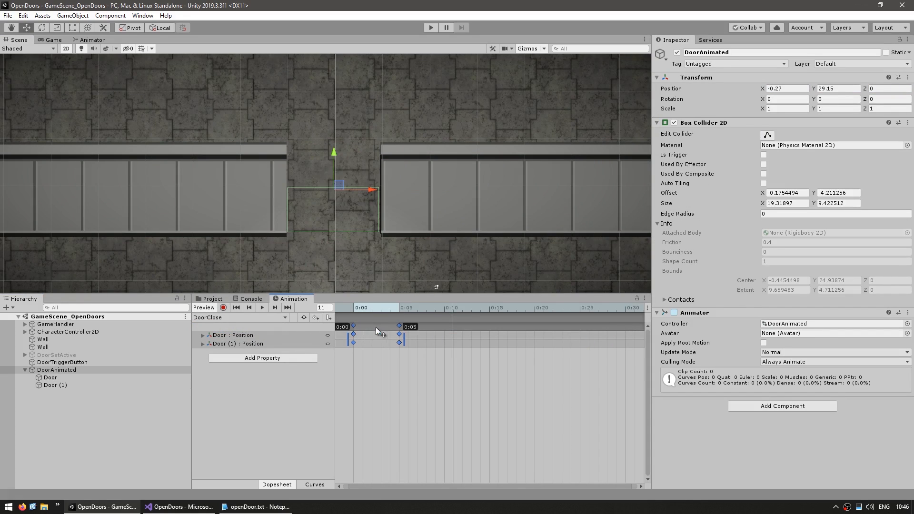
{"action": "key", "text": "ctrl+z"}
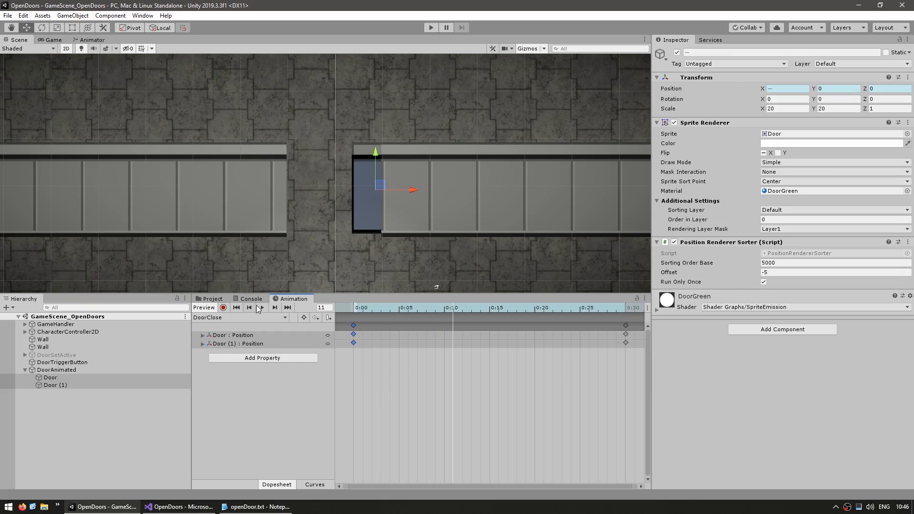
{"action": "left_click", "coordinate": [261, 307]}
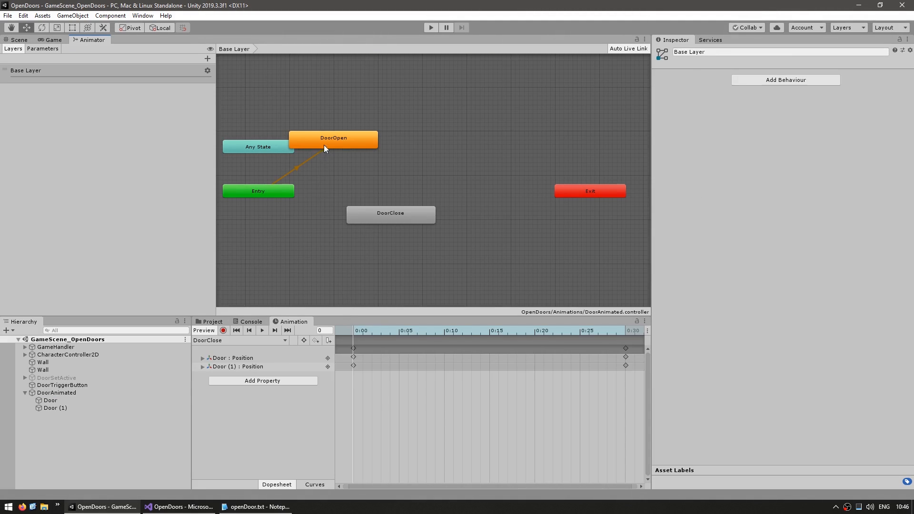
Line up the DoorOpen and DoorClose states in the animator graph and make DoorClose the layer default state
{"action": "left_click_drag", "start_coordinate": [323, 145], "coordinate": [390, 163]}
{"action": "left_click_drag", "start_coordinate": [381, 216], "coordinate": [390, 229]}
{"action": "left_click", "coordinate": [334, 261]}
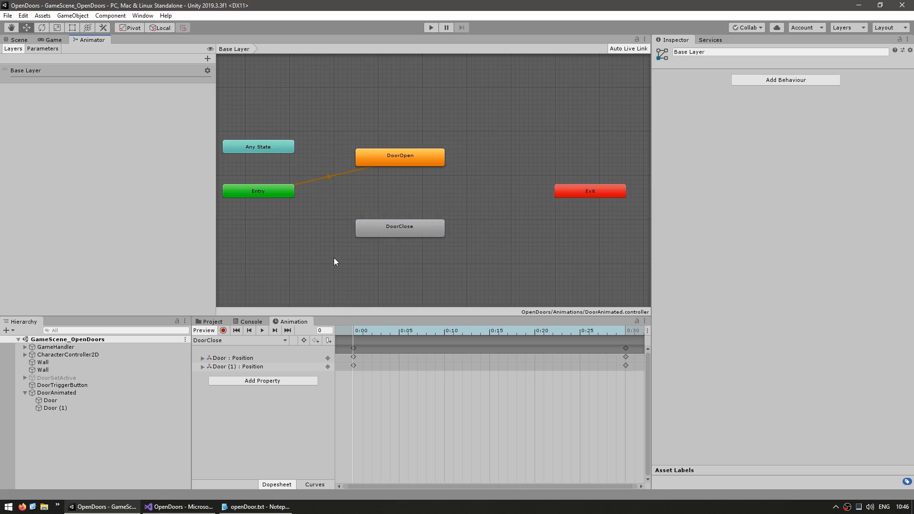
{"action": "left_click", "coordinate": [429, 226]}
{"action": "right_click", "coordinate": [429, 227]}
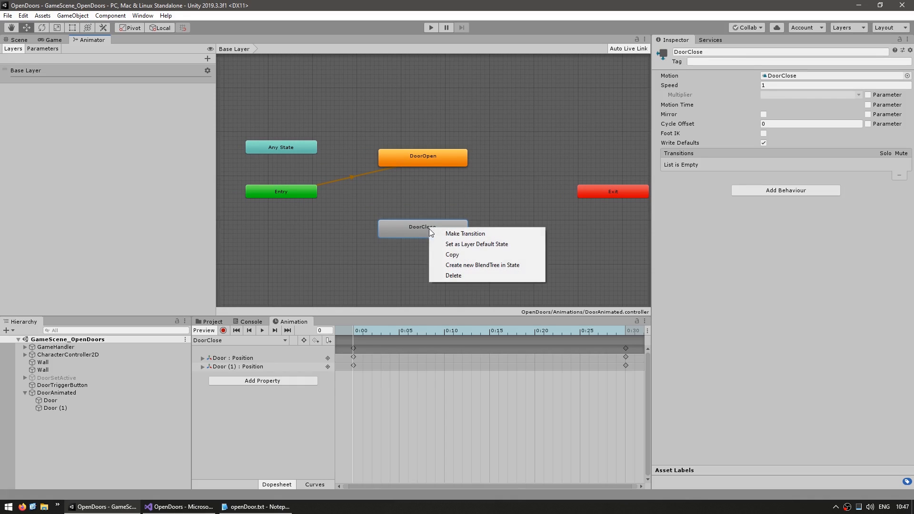
{"action": "left_click", "coordinate": [484, 244]}
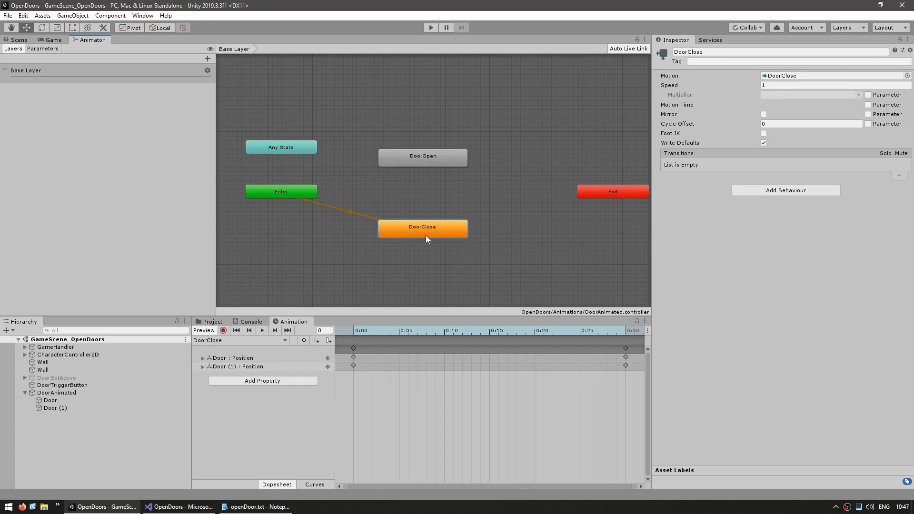
Create a transition from the DoorClose state to the DoorOpen state
{"action": "right_click", "coordinate": [440, 223]}
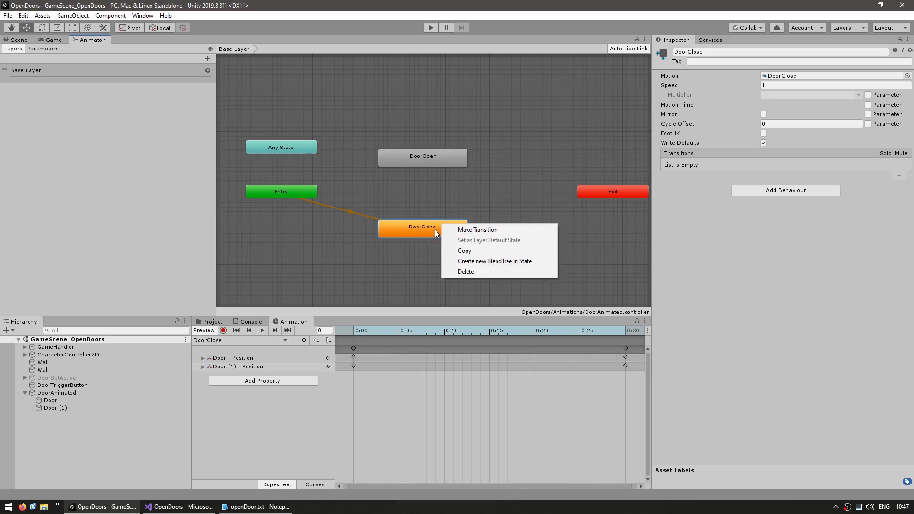
{"action": "left_click", "coordinate": [464, 230]}
{"action": "left_click", "coordinate": [436, 155]}
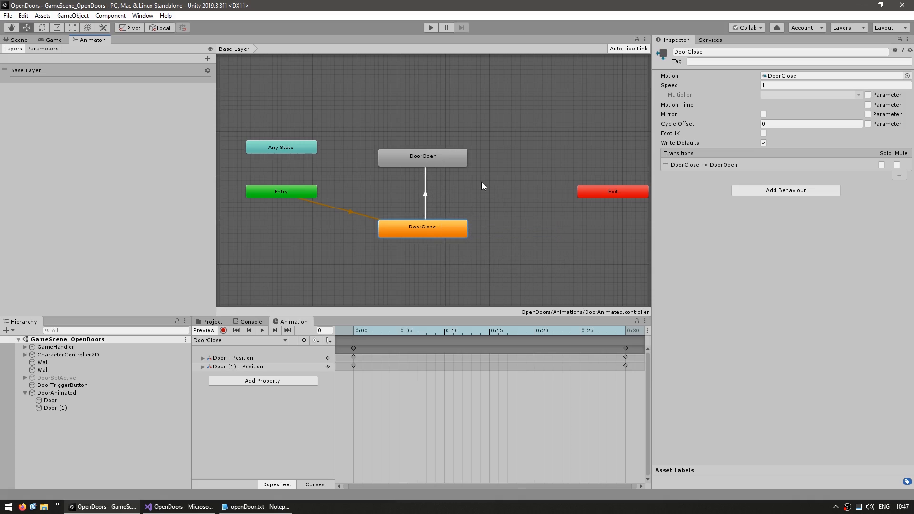
Add a Bool parameter named Open to the animator and use it as a condition on the DoorClose to DoorOpen transition
{"action": "left_click", "coordinate": [425, 196]}
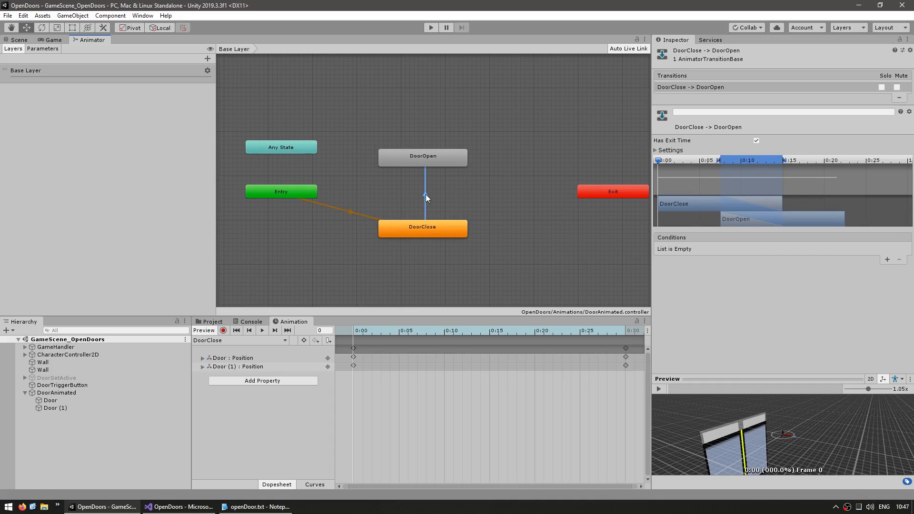
{"action": "left_click", "coordinate": [42, 49]}
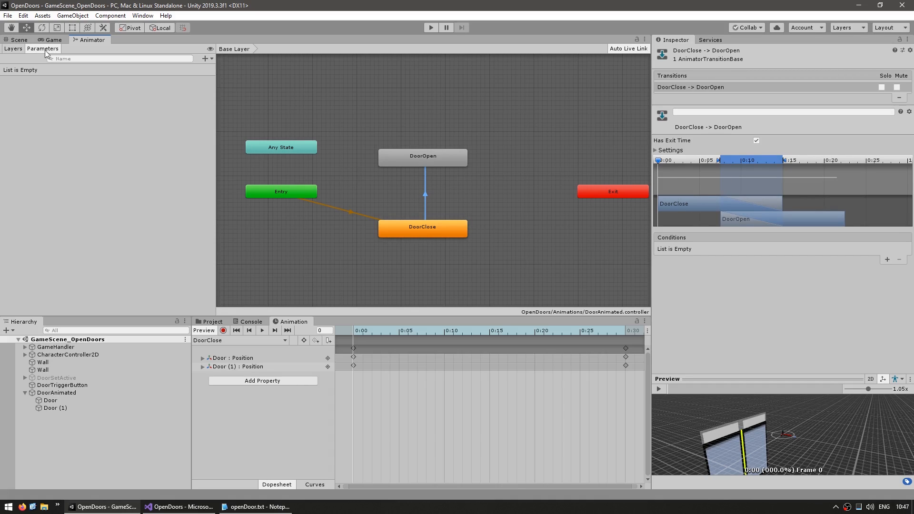
{"action": "left_click", "coordinate": [118, 193]}
{"action": "left_click", "coordinate": [205, 58]}
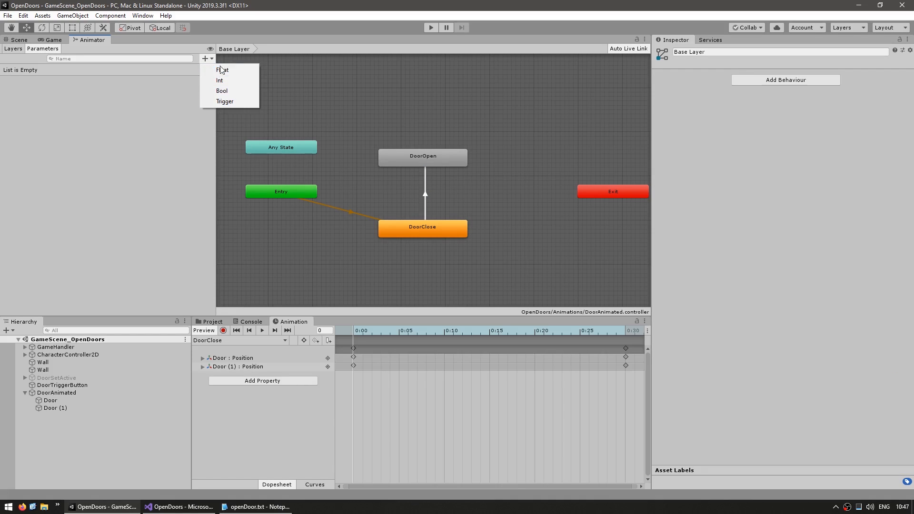
{"action": "left_click", "coordinate": [221, 90]}
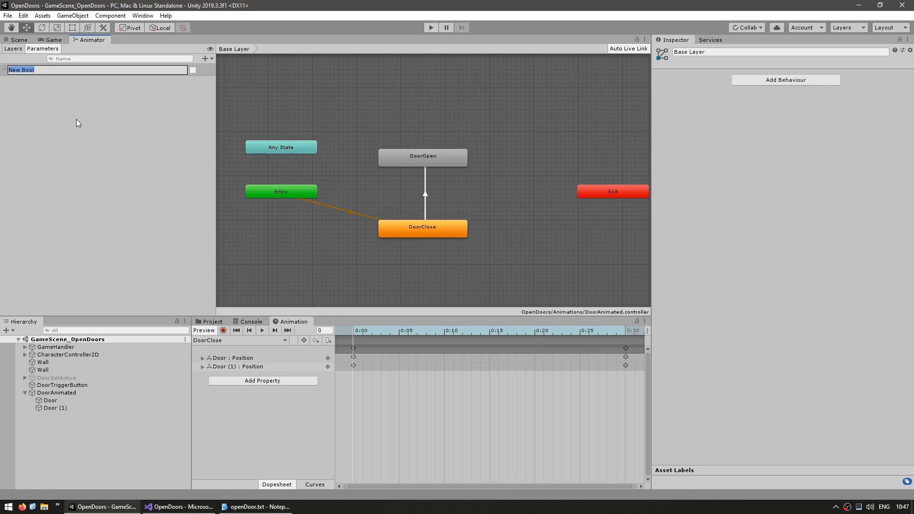
{"action": "type", "text": "Open"}
{"action": "key", "text": "Return"}
{"action": "left_click", "coordinate": [423, 199]}
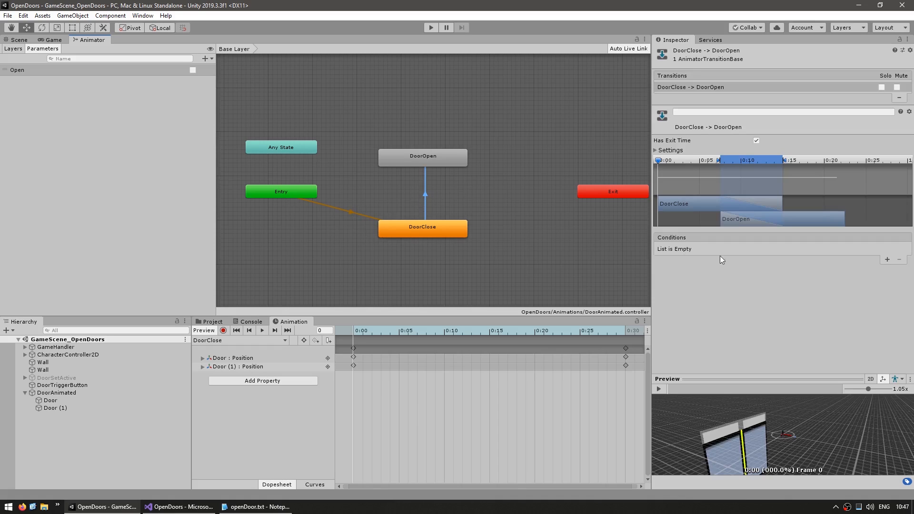
{"action": "left_click", "coordinate": [886, 259]}
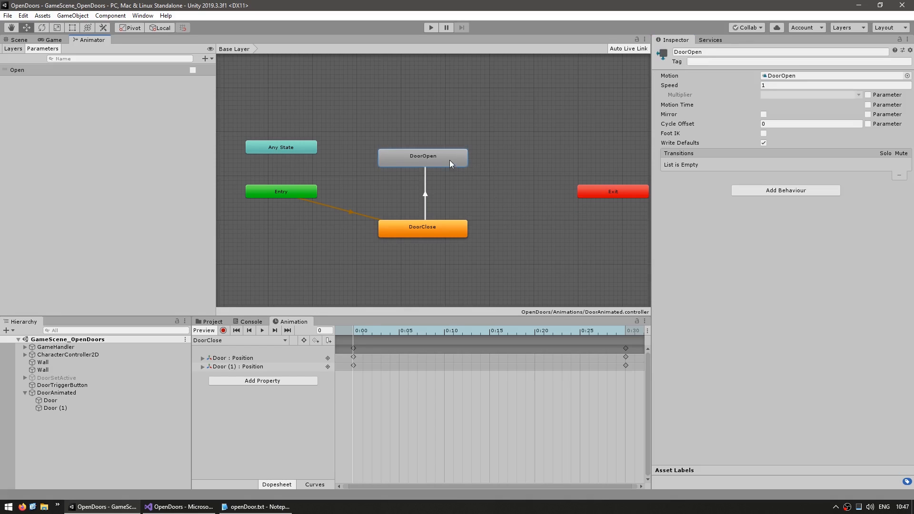
Create a transition from DoorOpen back to DoorClose with the condition Open set to false
{"action": "right_click", "coordinate": [448, 161]}
{"action": "left_click", "coordinate": [471, 171]}
{"action": "left_click", "coordinate": [449, 224]}
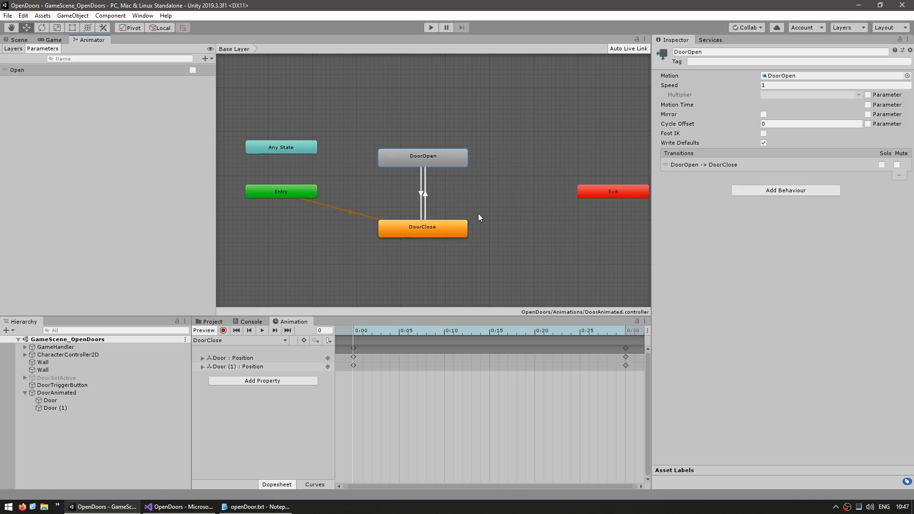
{"action": "left_click", "coordinate": [421, 194]}
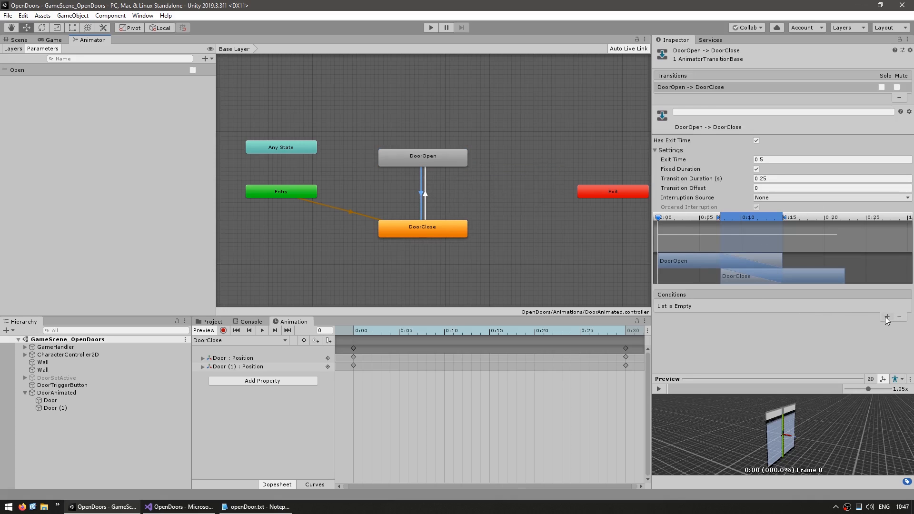
{"action": "left_click", "coordinate": [886, 316]}
{"action": "left_click", "coordinate": [811, 306]}
{"action": "left_click", "coordinate": [809, 326]}
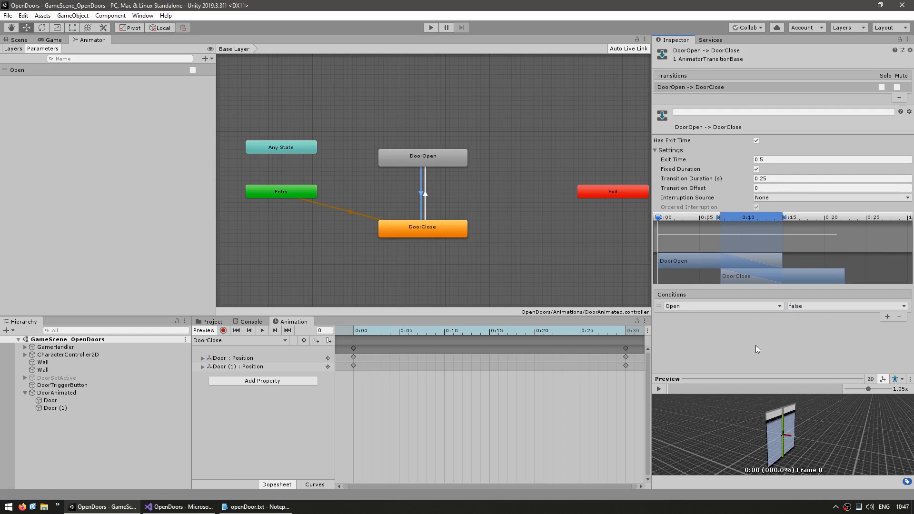
{"action": "left_click", "coordinate": [307, 241]}
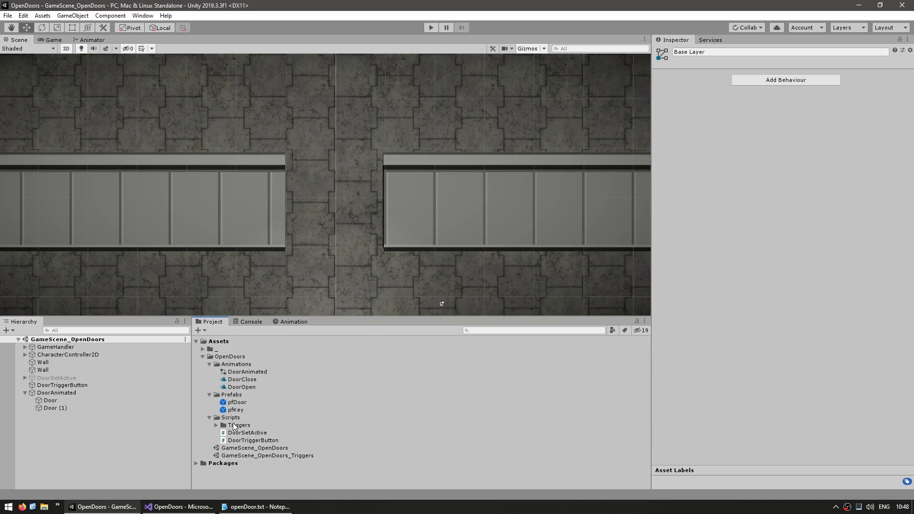
Create a C# script named DoorAnimated in the Scripts folder
{"action": "right_click", "coordinate": [232, 418]}
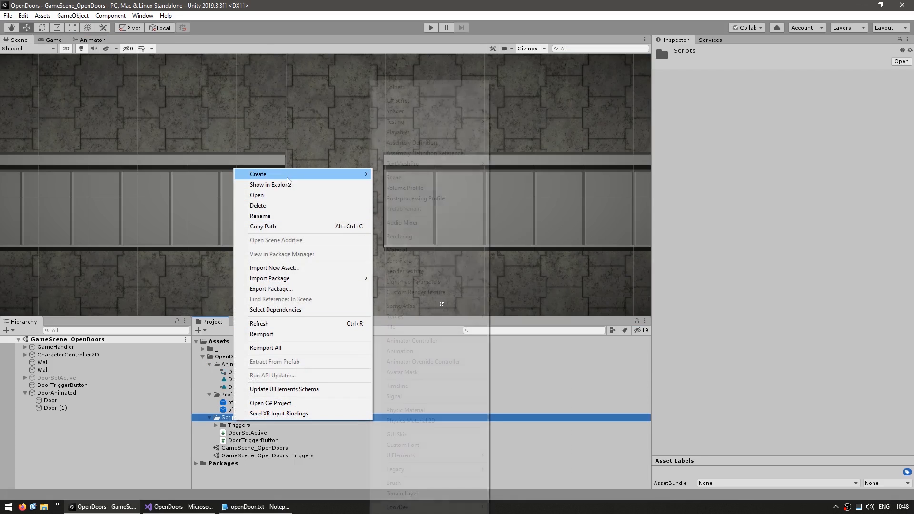
{"action": "mouse_move", "coordinate": [255, 173]}
{"action": "left_click", "coordinate": [407, 101]}
{"action": "type", "text": "DoorAnimated"}
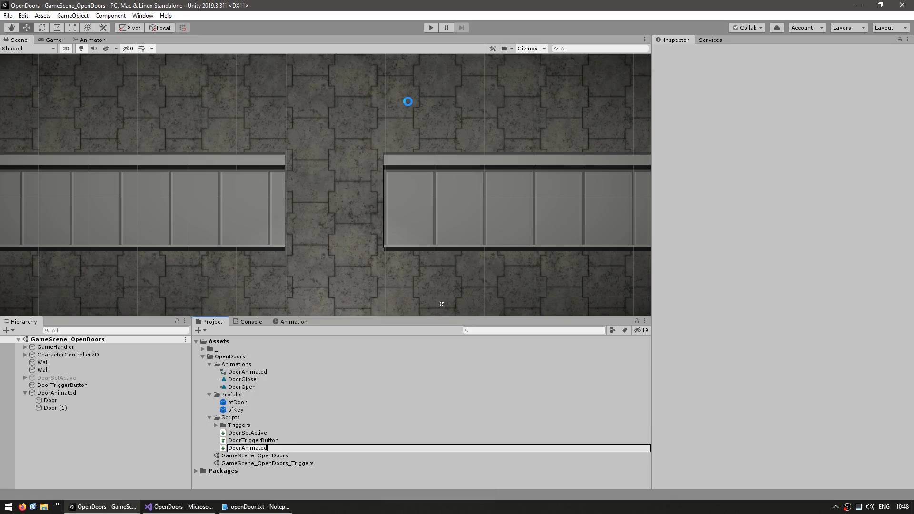
{"action": "key", "text": "Return"}
Attach the DoorAnimated script to the DoorAnimated object and open the script in Visual Studio
{"action": "left_click", "coordinate": [350, 210]}
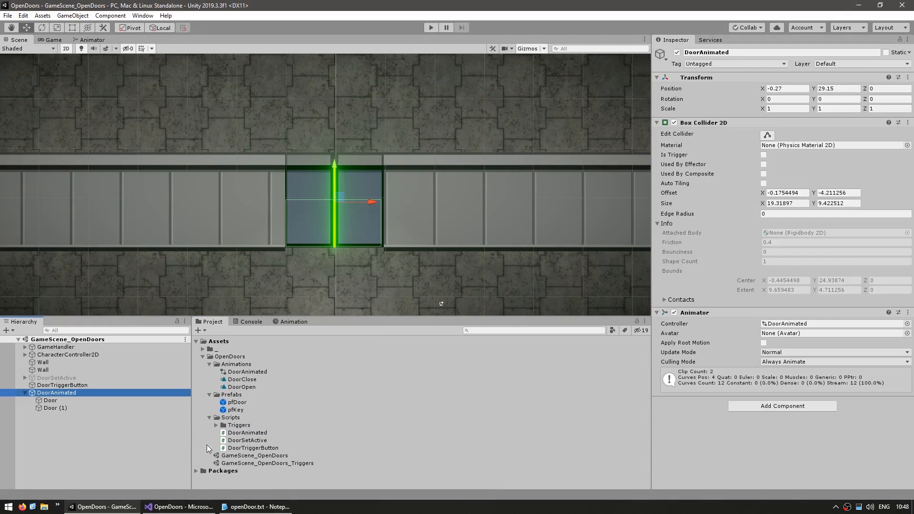
{"action": "left_click_drag", "start_coordinate": [239, 433], "coordinate": [776, 431]}
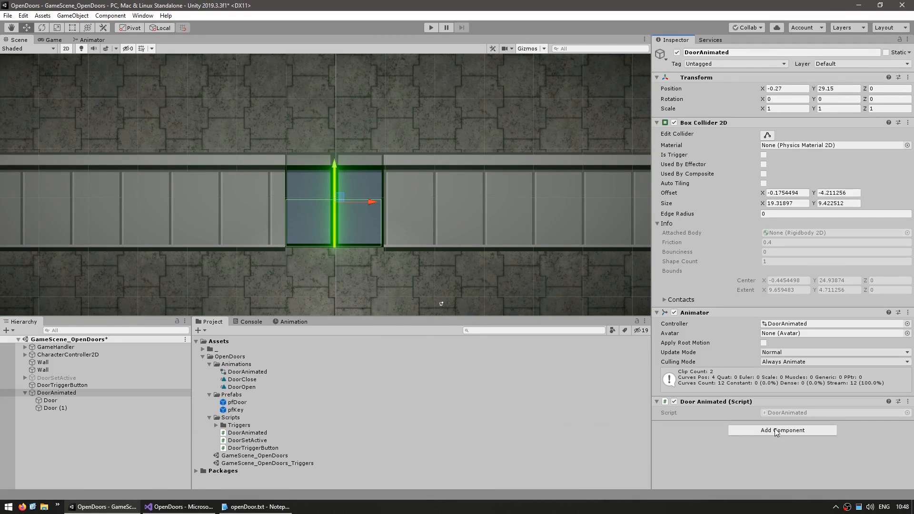
{"action": "double_click", "coordinate": [786, 413]}
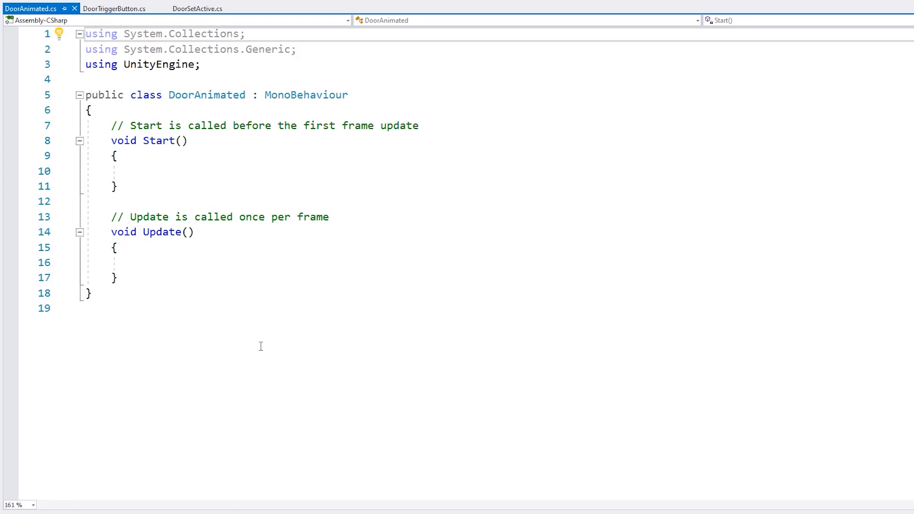
Replace the template Start and Update methods with an empty public void OpenDoor() method
{"action": "left_click", "coordinate": [153, 282]}
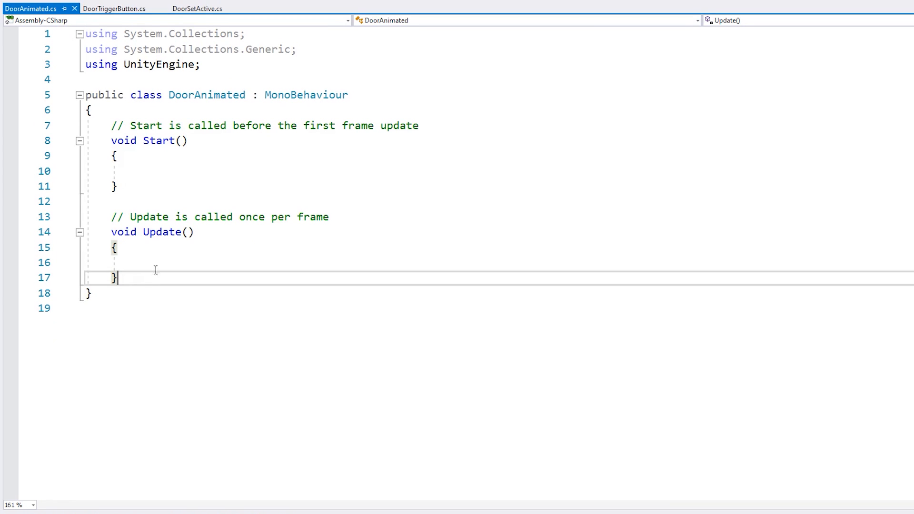
{"action": "left_click", "coordinate": [150, 114], "text": "shift"}
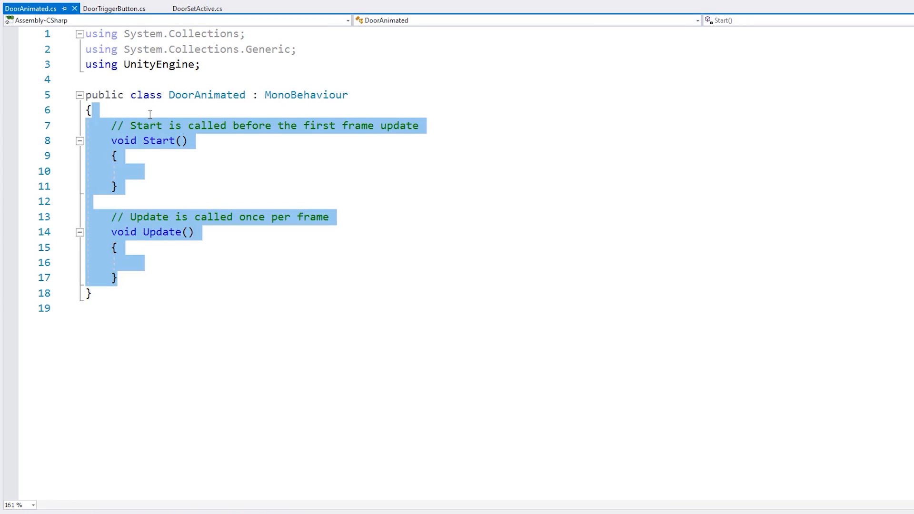
{"action": "key", "text": "Return"}
{"action": "key", "text": "Return"}
{"action": "type", "text": "public void OpenDoor(9{"}
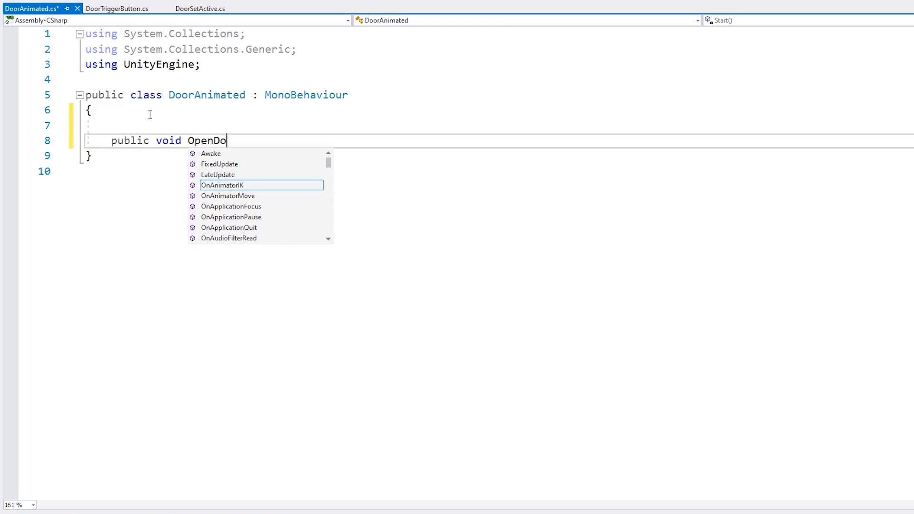
{"action": "key", "text": "Return"}
{"action": "key", "text": "Up"}
{"action": "key", "text": "End"}
{"action": "key", "text": "Left"}
{"action": "key", "text": "BackSpace"}
{"action": "type", "text": ")"}
{"action": "key", "text": "End"}
{"action": "key", "text": "Return"}
{"action": "type", "text": "}"}
Add an empty public void CloseDoor() method below OpenDoor
{"action": "key", "text": "Return"}
{"action": "key", "text": "Return"}
{"action": "type", "text": "public void O"}
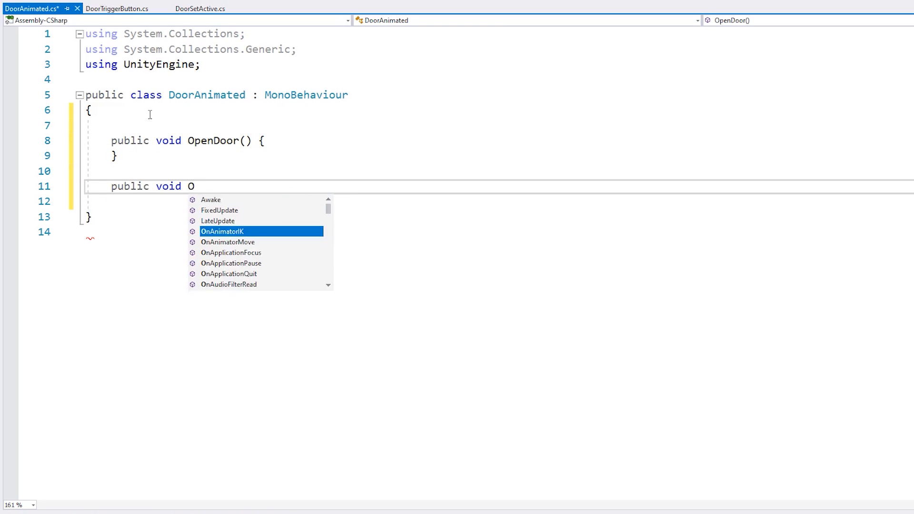
{"action": "key", "text": "BackSpace"}
{"action": "type", "text": "CloseDoor() {"}
{"action": "key", "text": "Return"}
{"action": "type", "text": "}"}
Insert a private void Awake() method above OpenDoor, separated from it by a blank line
{"action": "key", "text": "Up"}
{"action": "key", "text": "Up"}
{"action": "key", "text": "Up"}
{"action": "key", "text": "Up"}
{"action": "key", "text": "Up"}
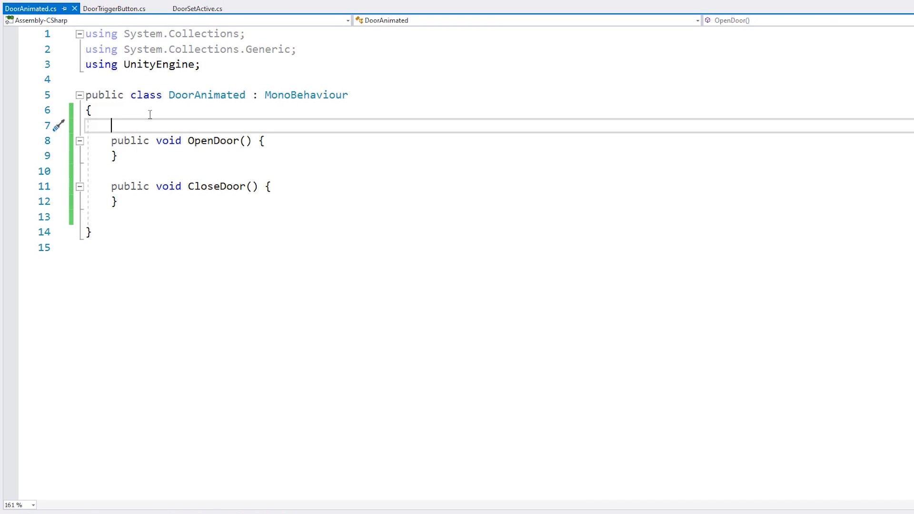
{"action": "key", "text": "Return"}
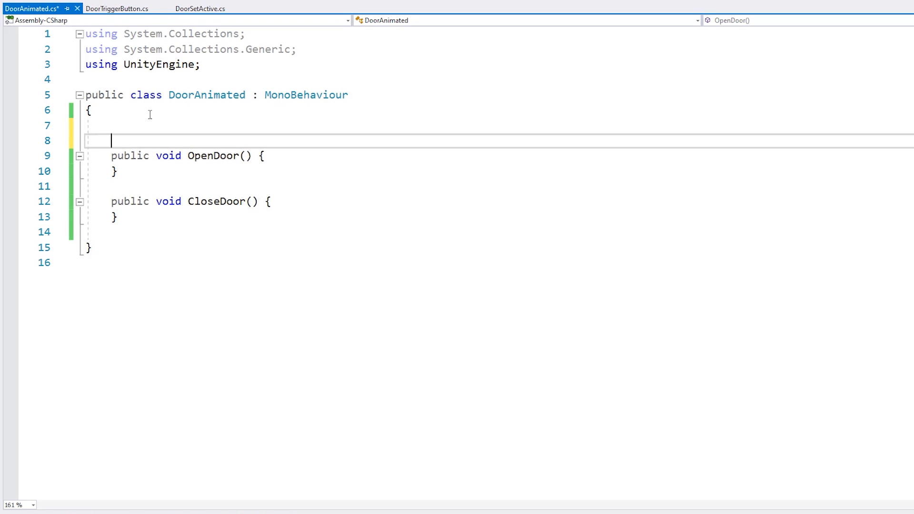
{"action": "type", "text": "private void Aw"}
{"action": "key", "text": "Tab"}
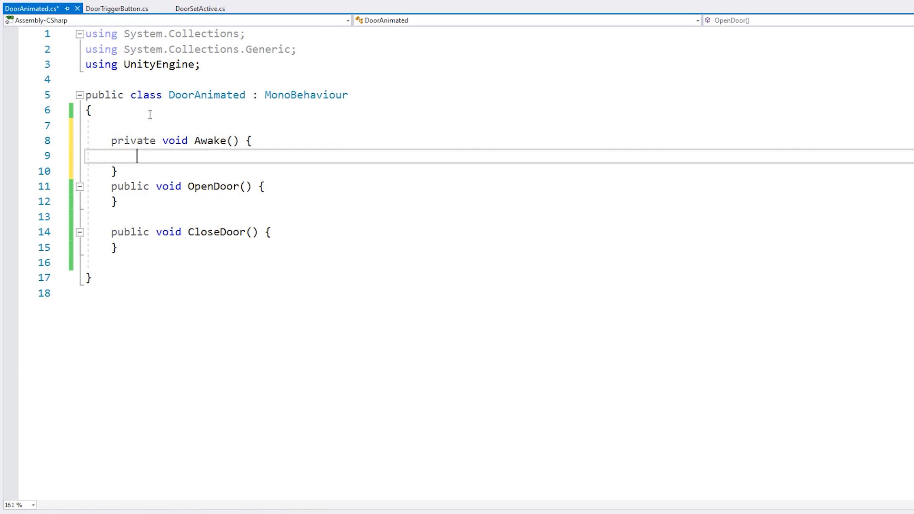
{"action": "key", "text": "Down"}
{"action": "key", "text": "End"}
{"action": "key", "text": "Return"}
Declare the field "private Animator animator;" above the Awake method
{"action": "key", "text": "Up"}
{"action": "key", "text": "Up"}
{"action": "key", "text": "Up"}
{"action": "key", "text": "Up"}
{"action": "key", "text": "Return"}
{"action": "type", "text": "priva"}
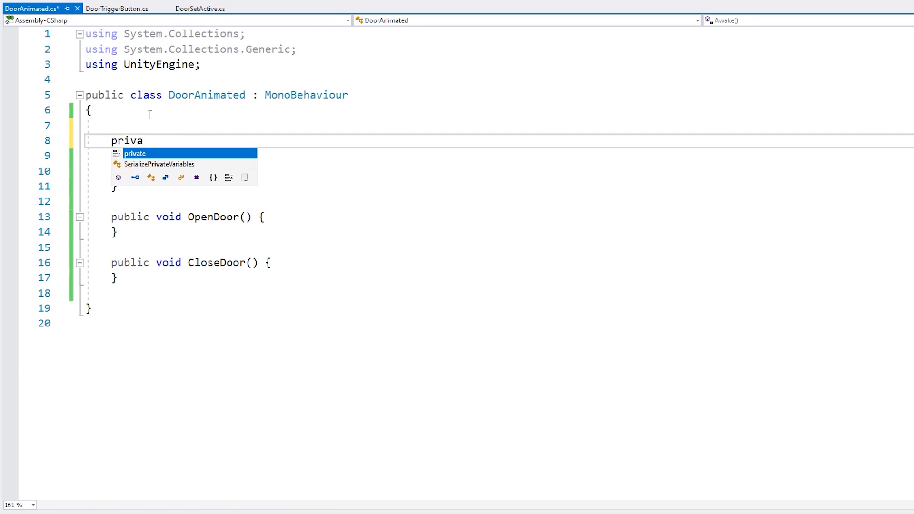
{"action": "type", "text": "te Animator animator;"}
{"action": "key", "text": "Return"}
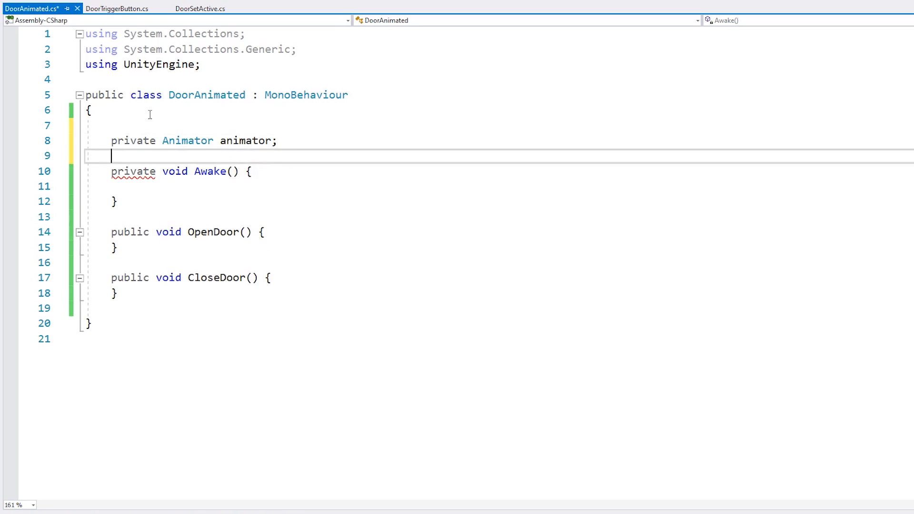
Assign animator = GetComponent<Animator>(); inside Awake and save the script
{"action": "key", "text": "Down"}
{"action": "key", "text": "Down"}
{"action": "type", "text": "animator = GetComponent<Animator>();"}
{"action": "key", "text": "ctrl+s"}
Add the call animator.SetBool("Open", true); inside OpenDoor and save the script
{"action": "key", "text": "Home"}
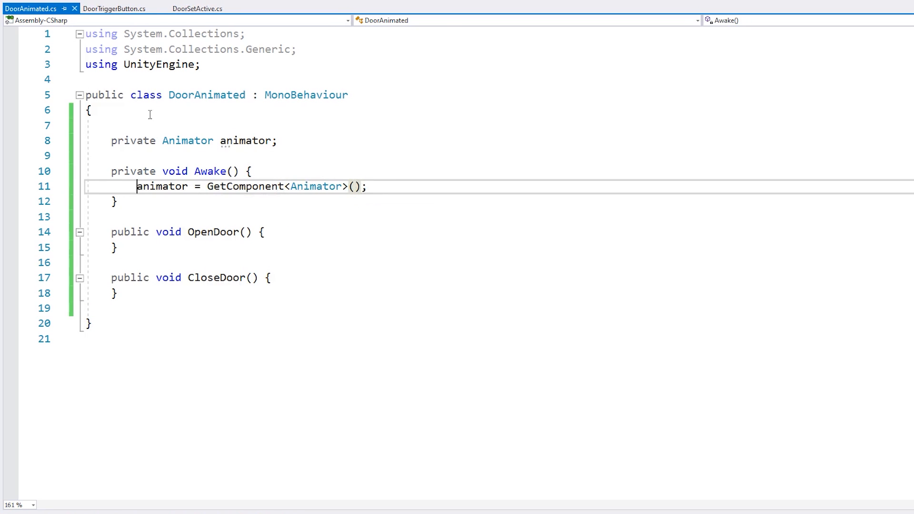
{"action": "key", "text": "Down"}
{"action": "key", "text": "Down"}
{"action": "key", "text": "Down"}
{"action": "key", "text": "ctrl+Right"}
{"action": "key", "text": "ctrl+Right"}
{"action": "key", "text": "End"}
{"action": "key", "text": "Return"}
{"action": "type", "text": "animator.SetBoneLocalRotation"}
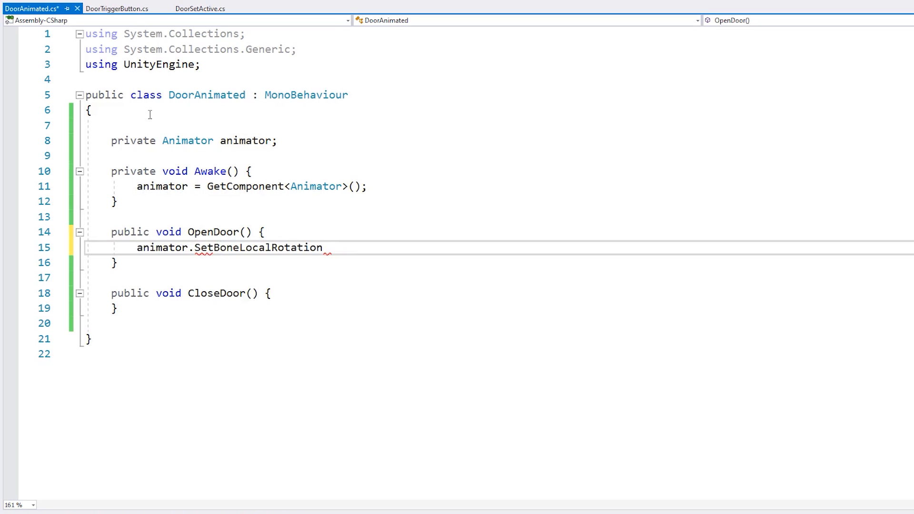
{"action": "key", "text": "ctrl+shift+Left"}
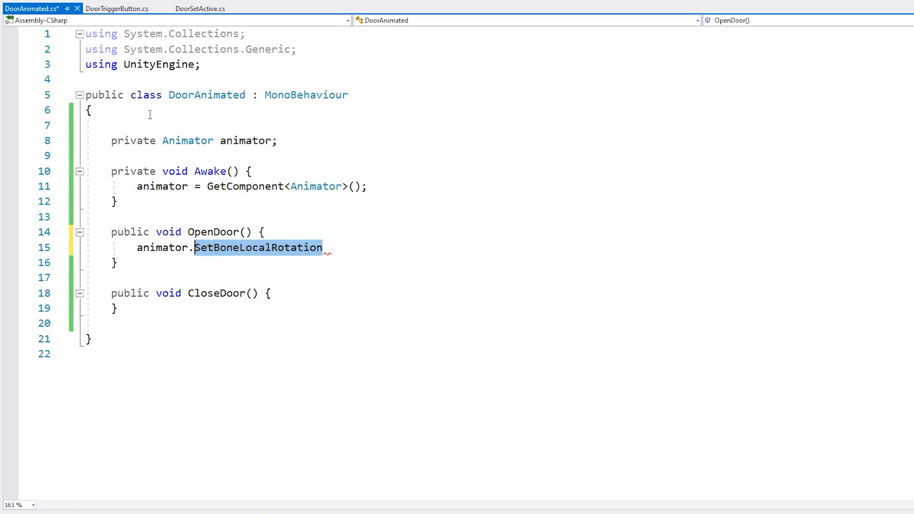
{"action": "type", "text": "SetBool("}
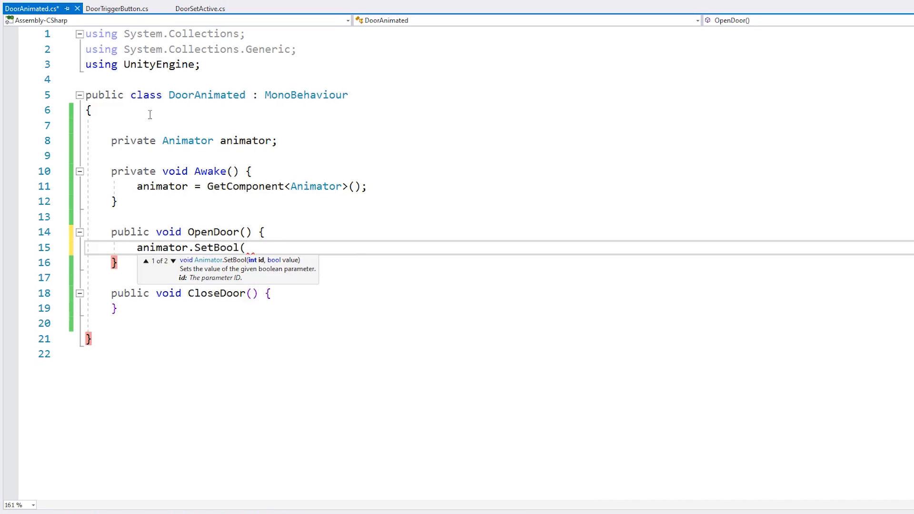
{"action": "type", "text": "\"Open\", true);"}
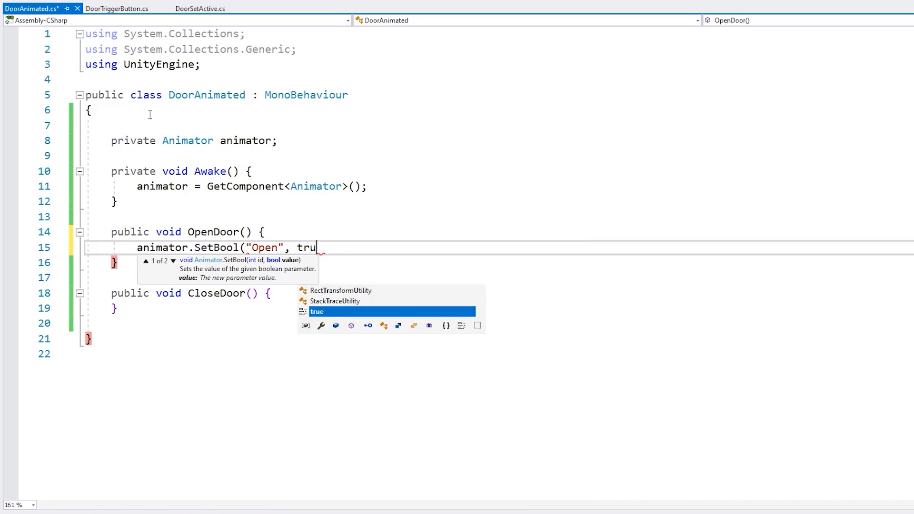
{"action": "key", "text": "ctrl+s"}
Copy the SetBool call from OpenDoor into CloseDoor and change its value there to false
{"action": "key", "text": "shift+Up"}
{"action": "key", "text": "ctrl+c"}
{"action": "key", "text": "Down"}
{"action": "key", "text": "Down"}
{"action": "key", "text": "Down"}
{"action": "key", "text": "Down"}
{"action": "key", "text": "ctrl+v"}
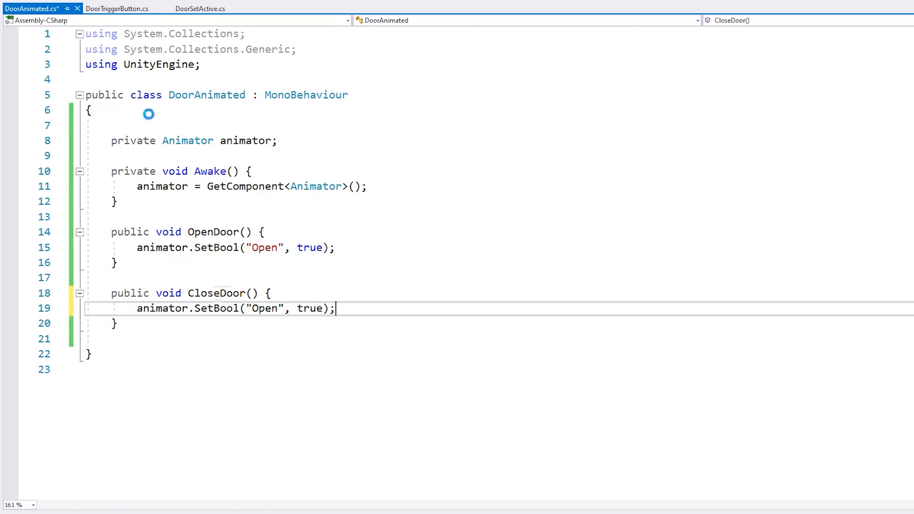
{"action": "key", "text": "ctrl+s"}
{"action": "key", "text": "Left"}
{"action": "key", "text": "Left"}
{"action": "key", "text": "BackSpace"}
{"action": "key", "text": "BackSpace"}
{"action": "key", "text": "BackSpace"}
{"action": "key", "text": "BackSpace"}
{"action": "type", "text": "false"}
{"action": "key", "text": "Right"}
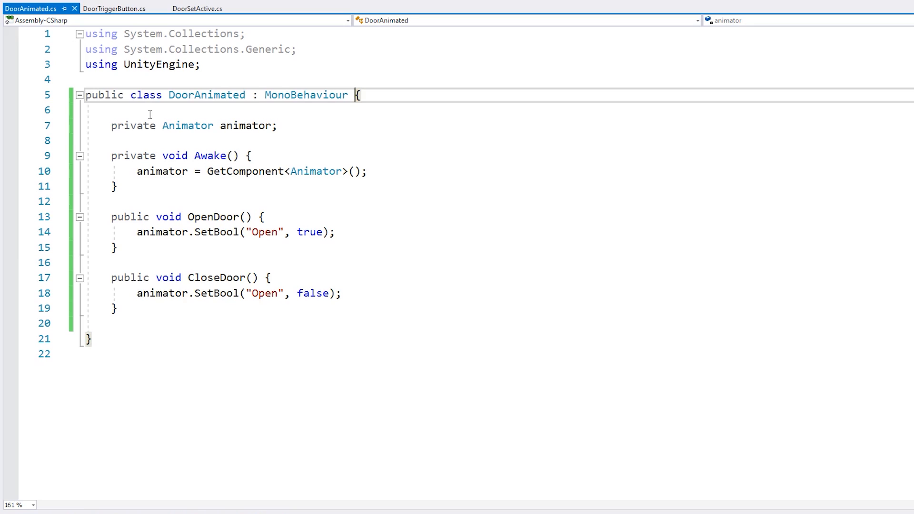
Back in Unity, remove the Box Collider 2D component from the DoorAnimated parent object
{"action": "left_click", "coordinate": [179, 191]}
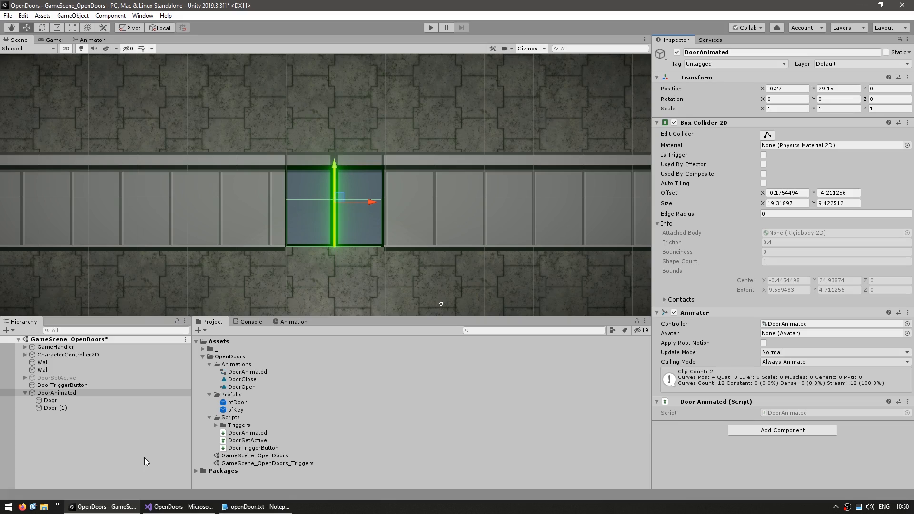
{"action": "left_click", "coordinate": [55, 406]}
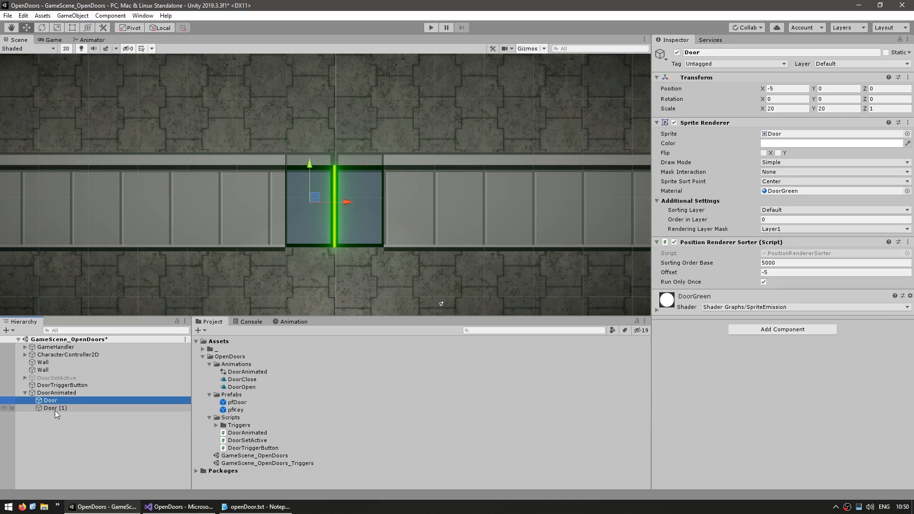
{"action": "left_click", "coordinate": [68, 393]}
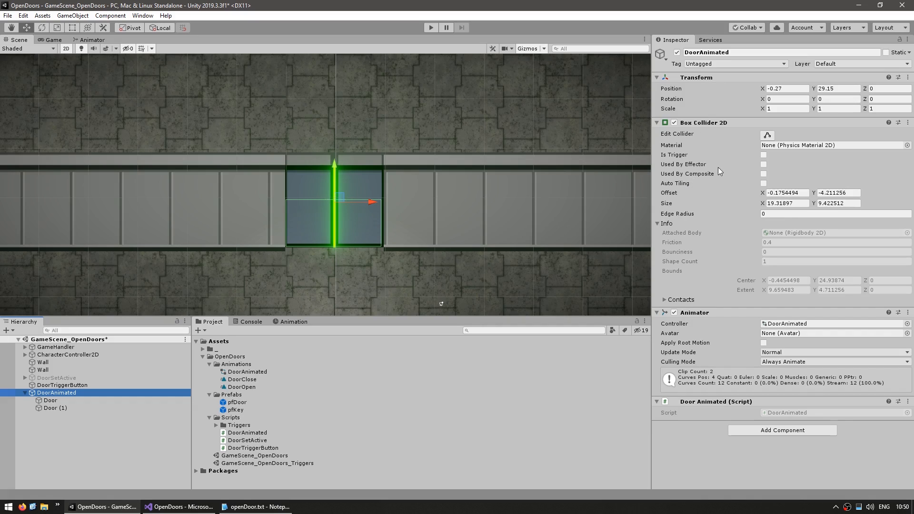
{"action": "right_click", "coordinate": [709, 125]}
{"action": "left_click", "coordinate": [741, 146]}
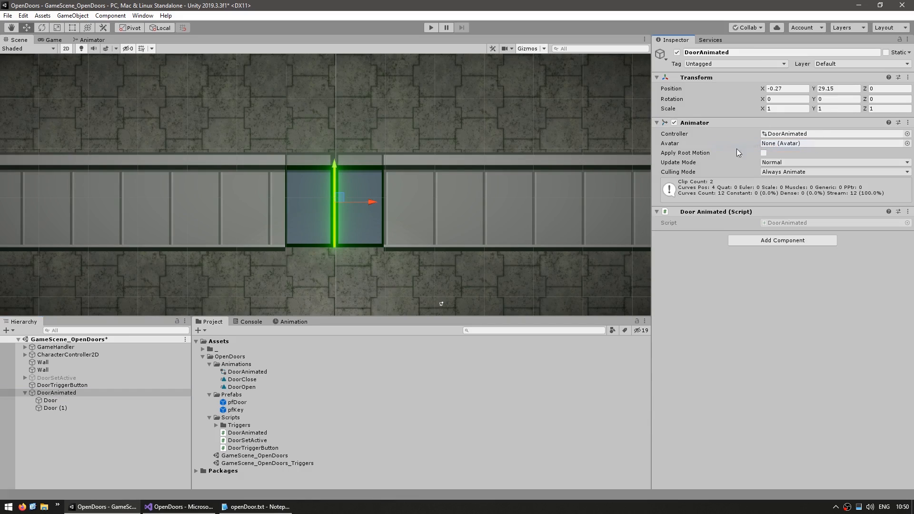
Add a Box Collider 2D component to each of the two child objects, Door and Door (1)
{"action": "left_click", "coordinate": [51, 400]}
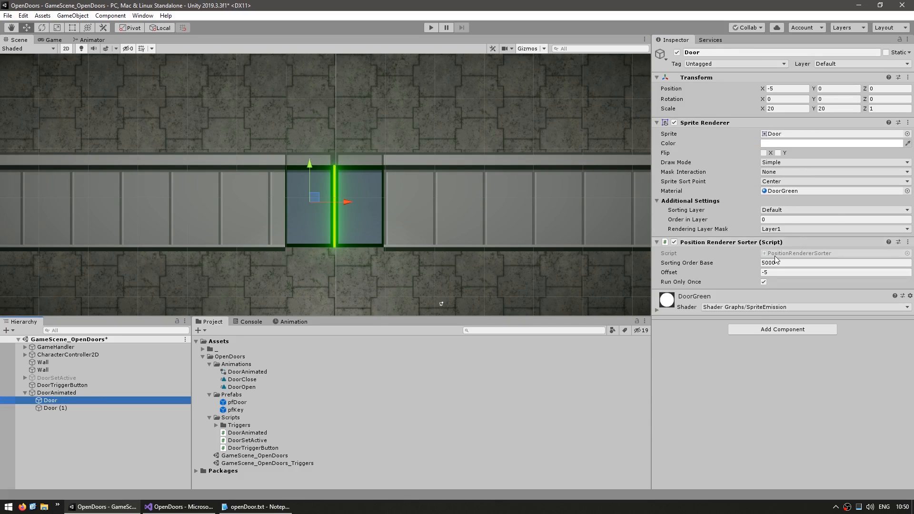
{"action": "left_click", "coordinate": [757, 329]}
{"action": "left_click", "coordinate": [760, 372]}
{"action": "left_click", "coordinate": [55, 407]}
{"action": "left_click", "coordinate": [773, 329]}
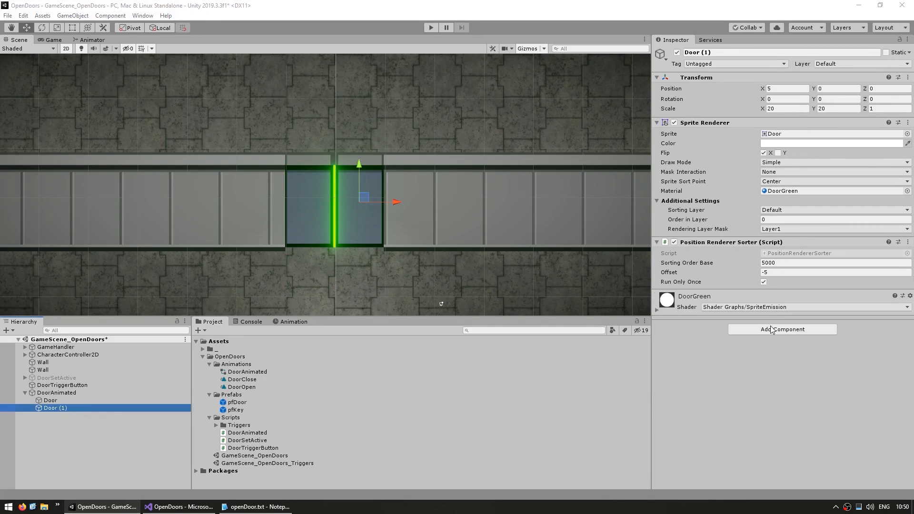
{"action": "left_click", "coordinate": [759, 372]}
{"action": "left_click", "coordinate": [50, 400]}
{"action": "left_click", "coordinate": [55, 408], "text": "shift"}
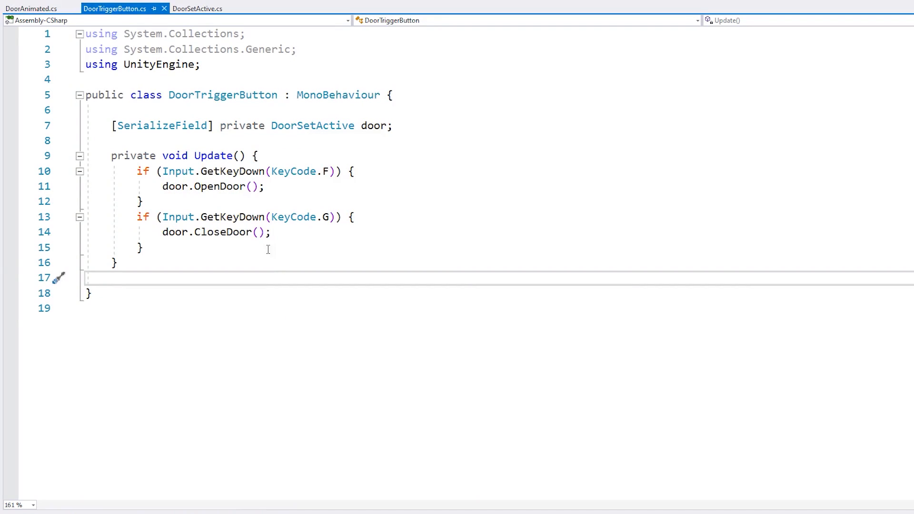
Change the door field's type to DoorAnimated in the DoorTriggerButton script, then assign the DoorAnimated object to that field in Unity
{"action": "left_click", "coordinate": [224, 107]}
{"action": "left_click", "coordinate": [278, 301]}
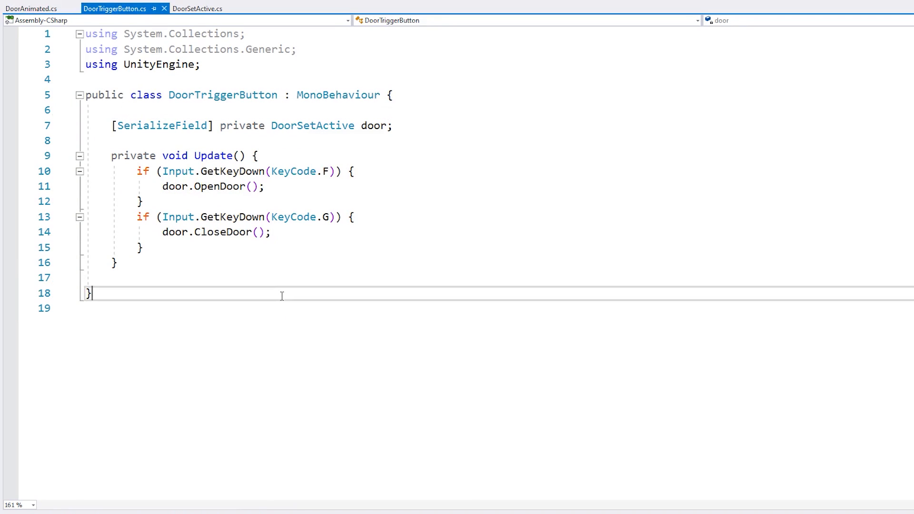
{"action": "double_click", "coordinate": [304, 125]}
{"action": "type", "text": "DoorAnimated"}
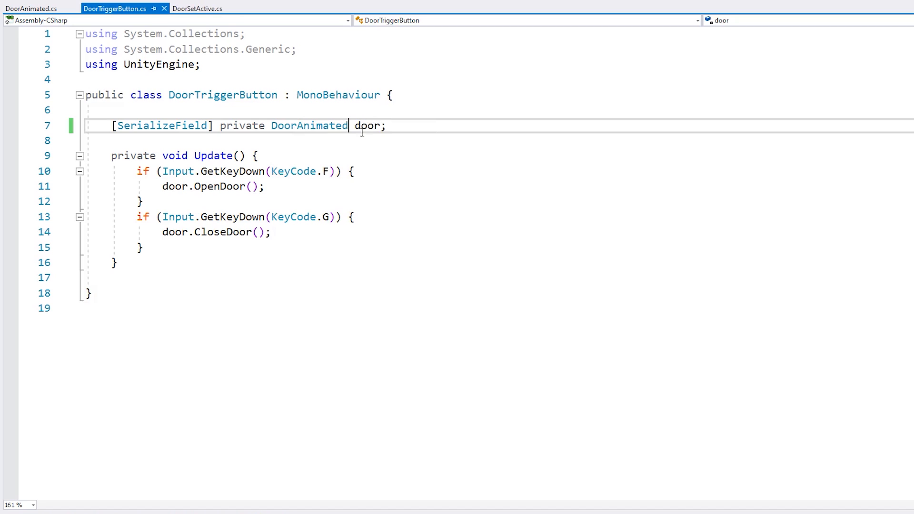
{"action": "left_click", "coordinate": [366, 156]}
{"action": "left_click_drag", "start_coordinate": [175, 187], "coordinate": [233, 186]}
{"action": "left_click_drag", "start_coordinate": [175, 233], "coordinate": [226, 232]}
{"action": "left_click", "coordinate": [291, 125]}
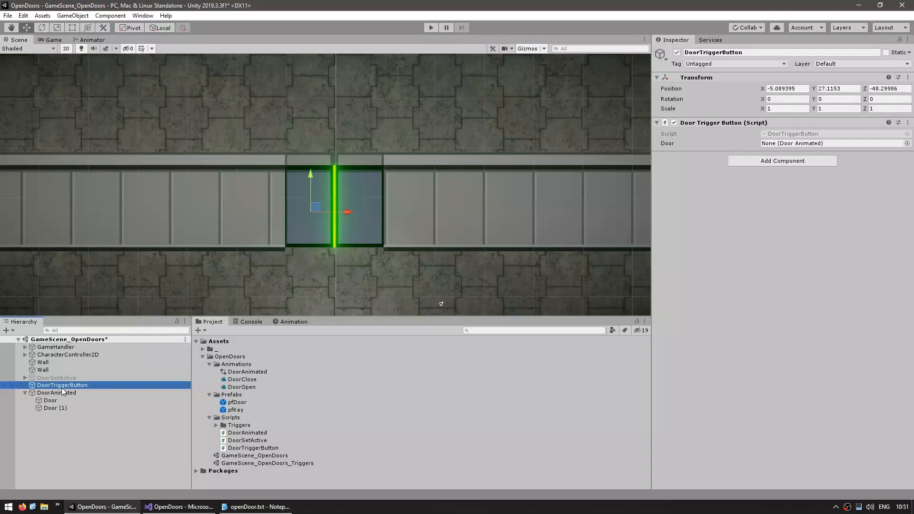
{"action": "left_click_drag", "start_coordinate": [50, 391], "coordinate": [793, 145]}
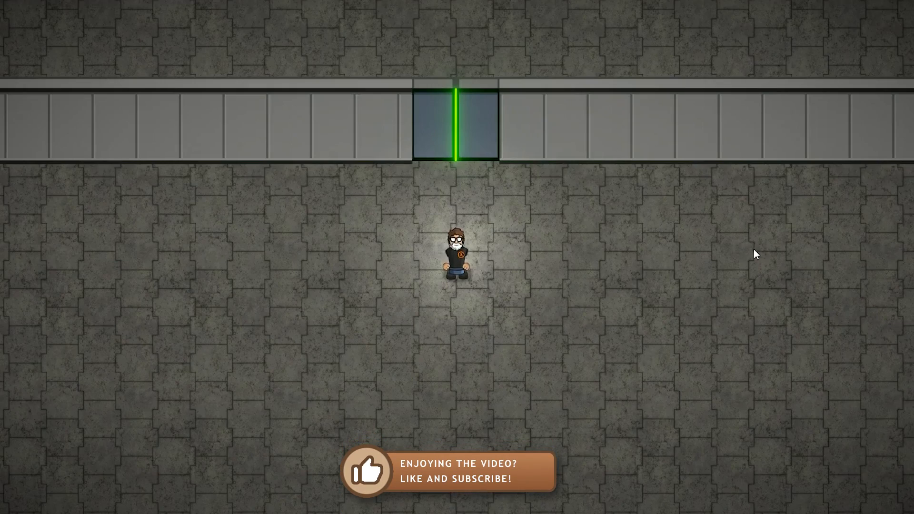
Playtest the scene by walking the character against the wall and animated doors to check their colliders and opening
{"action": "key", "text": "d"}
{"action": "key", "text": "w"}
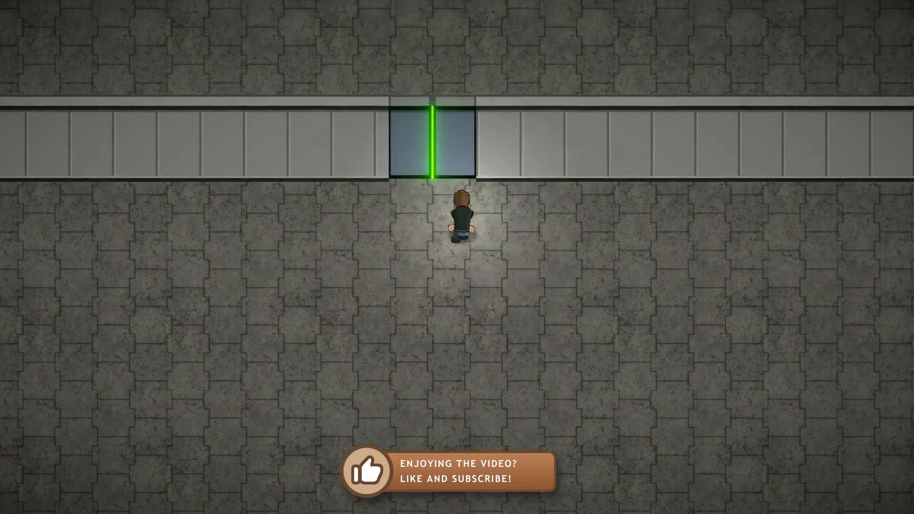
{"action": "key", "text": "a"}
{"action": "key", "text": "d"}
{"action": "key", "text": "w"}
{"action": "key", "text": "a"}
{"action": "key", "text": "s"}
{"action": "key", "text": "w"}
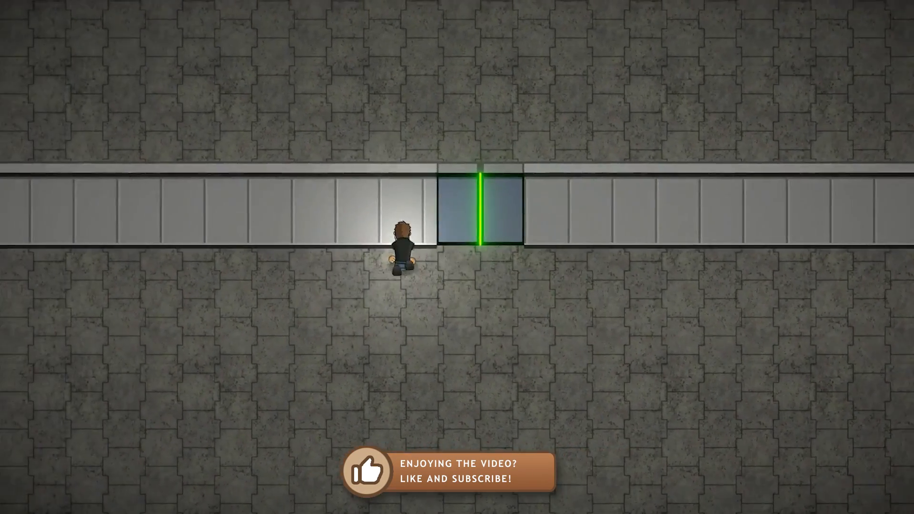
{"action": "key", "text": "s"}
{"action": "key", "text": "d"}
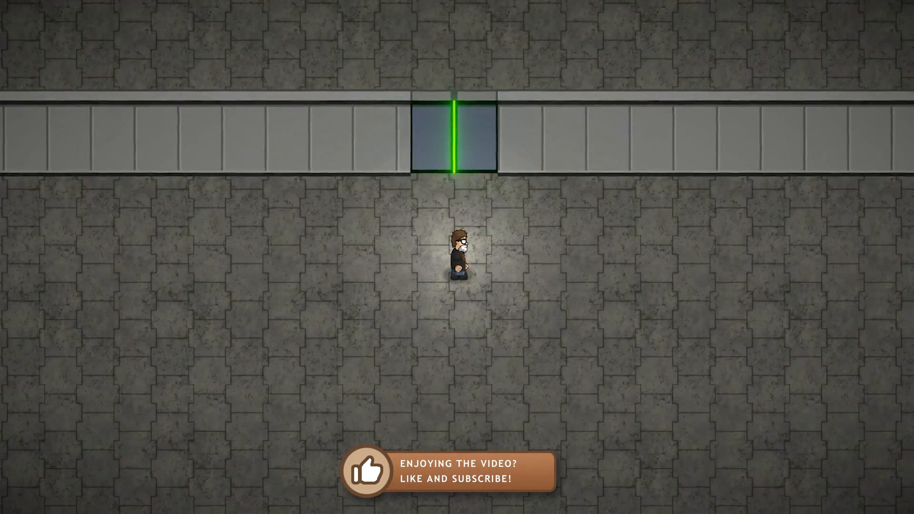
{"action": "key", "text": "w"}
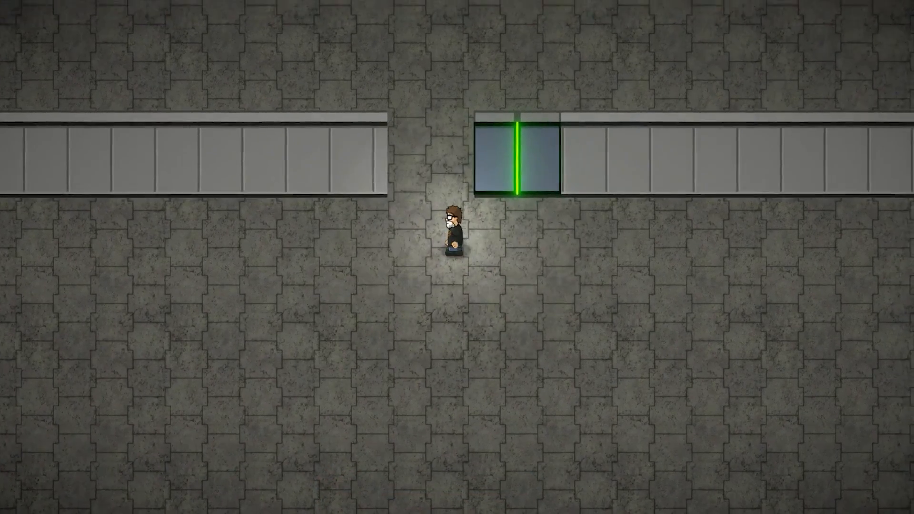
{"action": "key", "text": "s"}
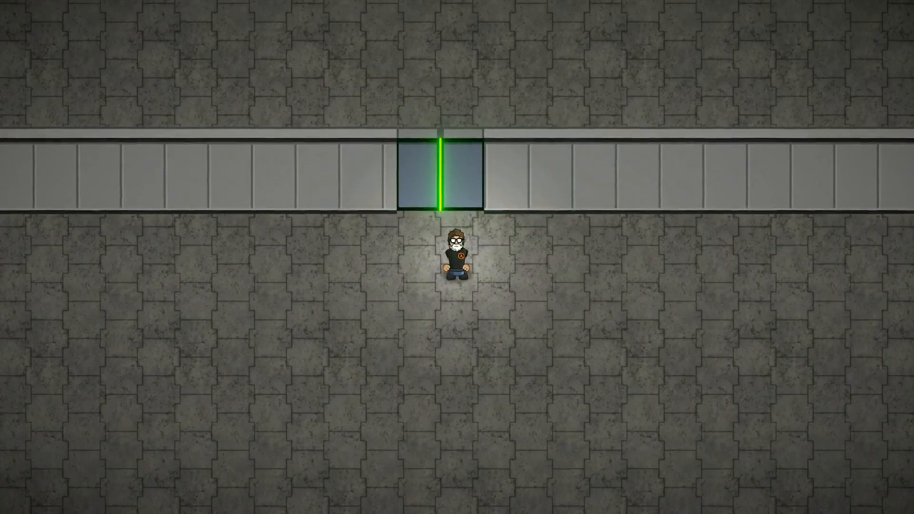
{"action": "key", "text": "a"}
{"action": "key", "text": "w"}
{"action": "key", "text": "d"}
{"action": "key", "text": "s"}
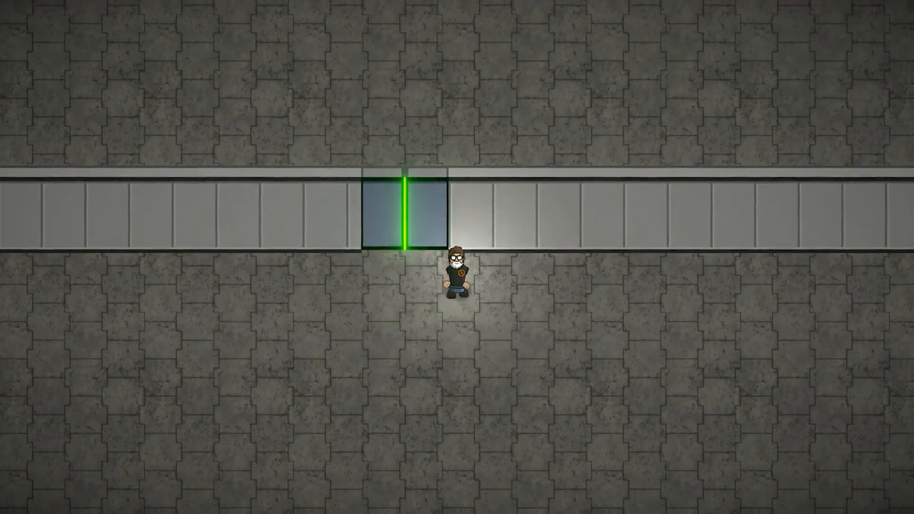
{"action": "key", "text": "a"}
{"action": "key", "text": "w"}
{"action": "key", "text": "s"}
{"action": "key", "text": "w"}
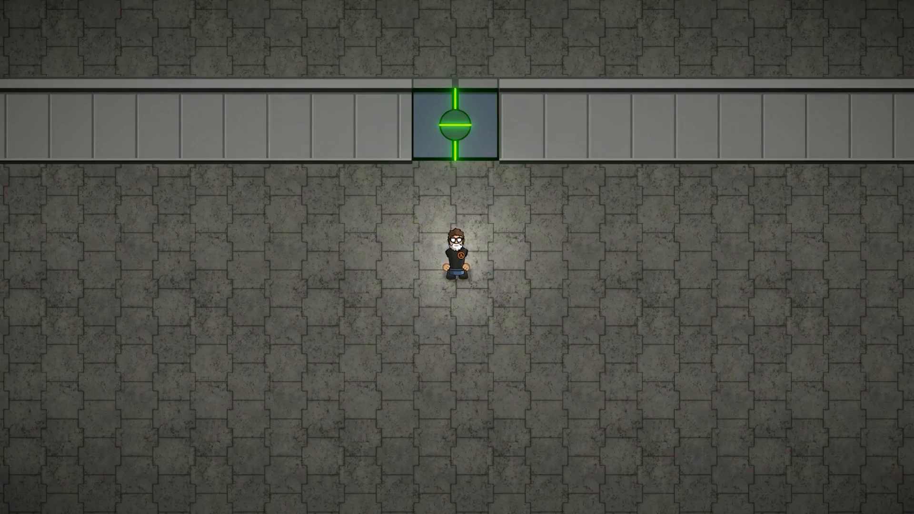
Playtest the doors with the circular centre, toggling them open and closed and walking the character through the doorway and back
{"action": "key", "text": "w"}
{"action": "key", "text": "s"}
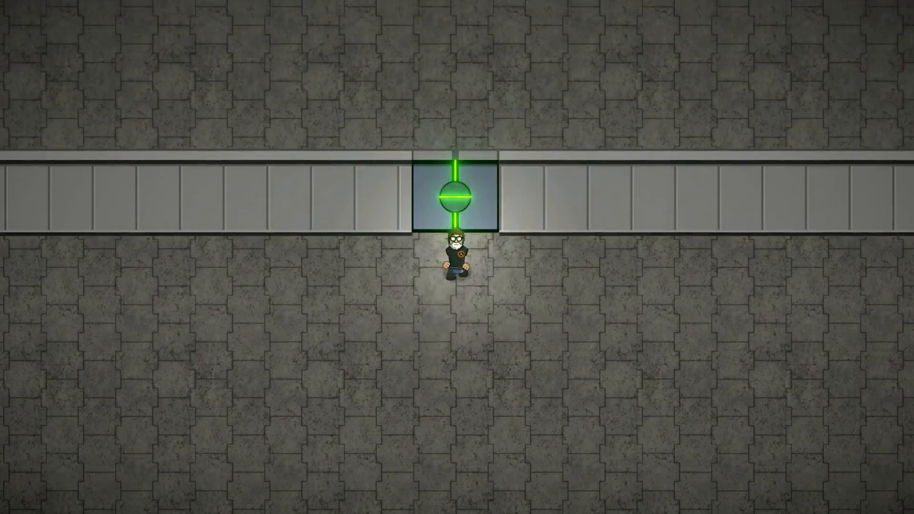
{"action": "key", "text": "w"}
{"action": "key", "text": "s"}
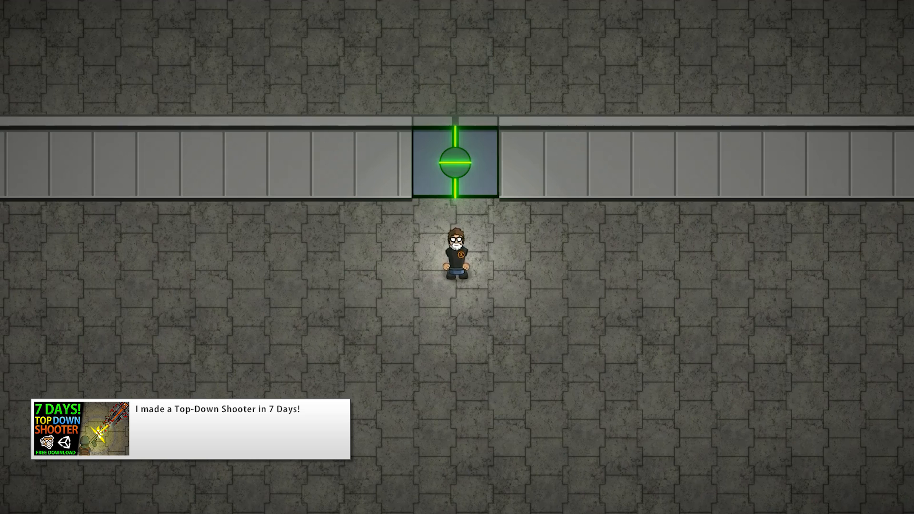
{"action": "key", "text": "e"}
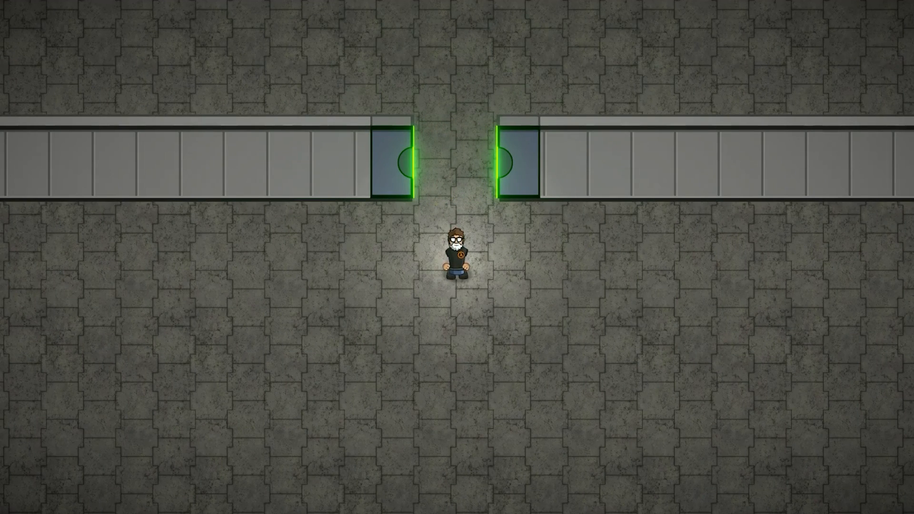
{"action": "key", "text": "e"}
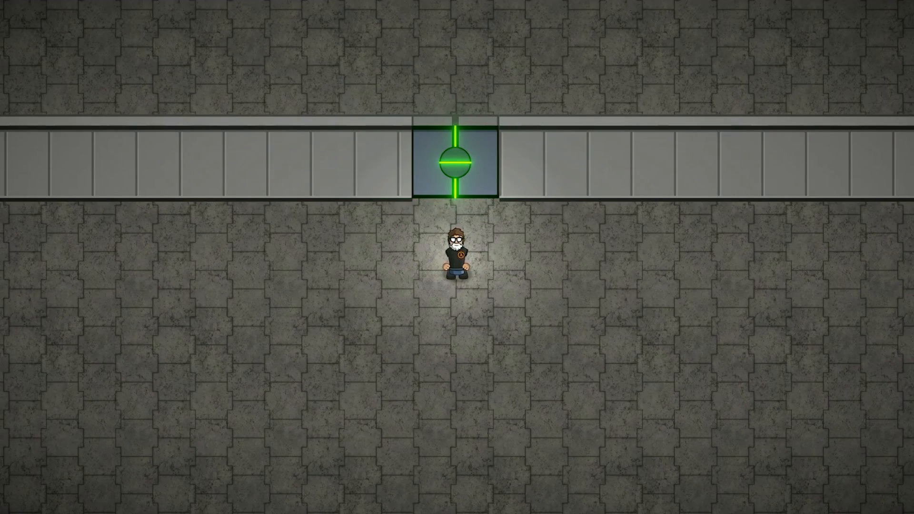
{"action": "key", "text": "e"}
{"action": "key", "text": "w"}
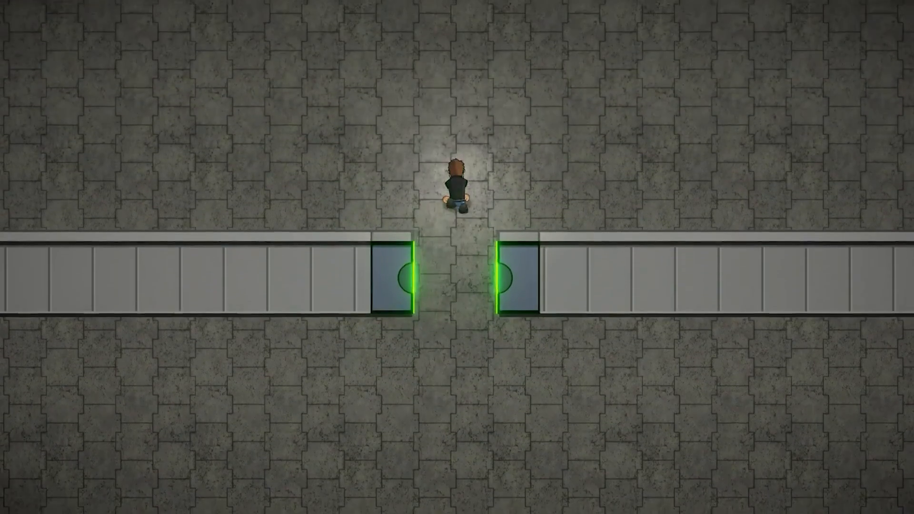
{"action": "key", "text": "s"}
{"action": "key", "text": "s"}
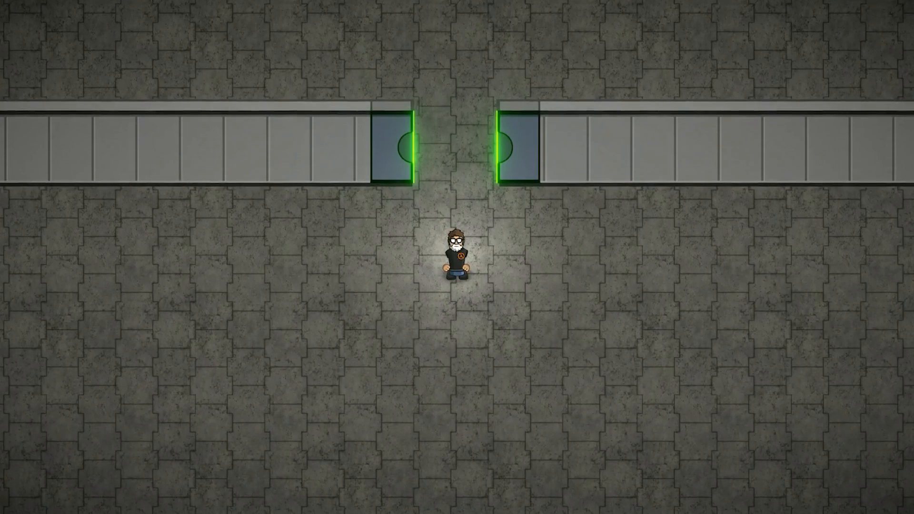
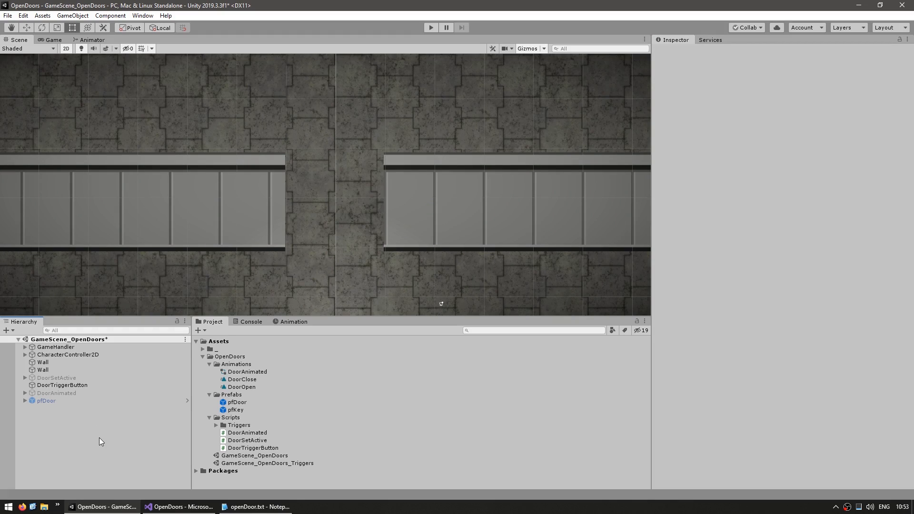
Create an empty game object named DoorHinge and place it in the doorway at position 0, 27.9, 0
{"action": "right_click", "coordinate": [99, 439]}
{"action": "left_click", "coordinate": [149, 333]}
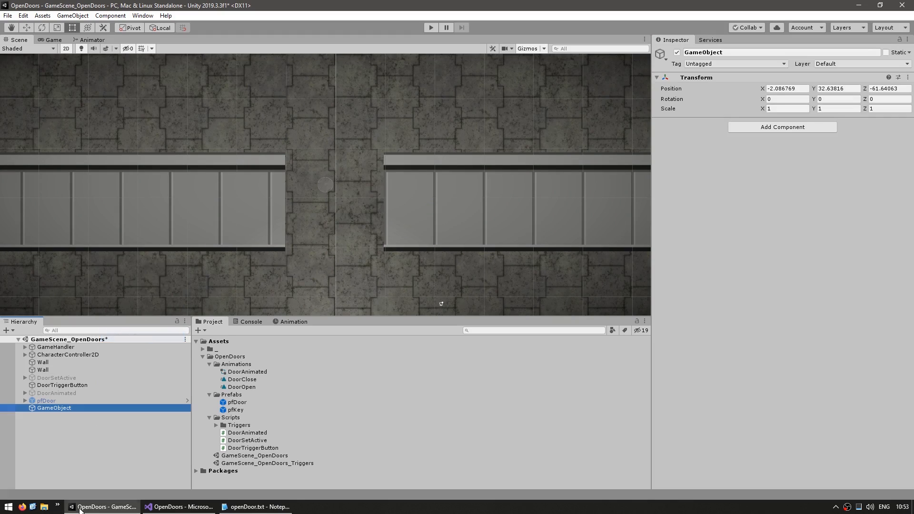
{"action": "type", "text": "DoorHi"}
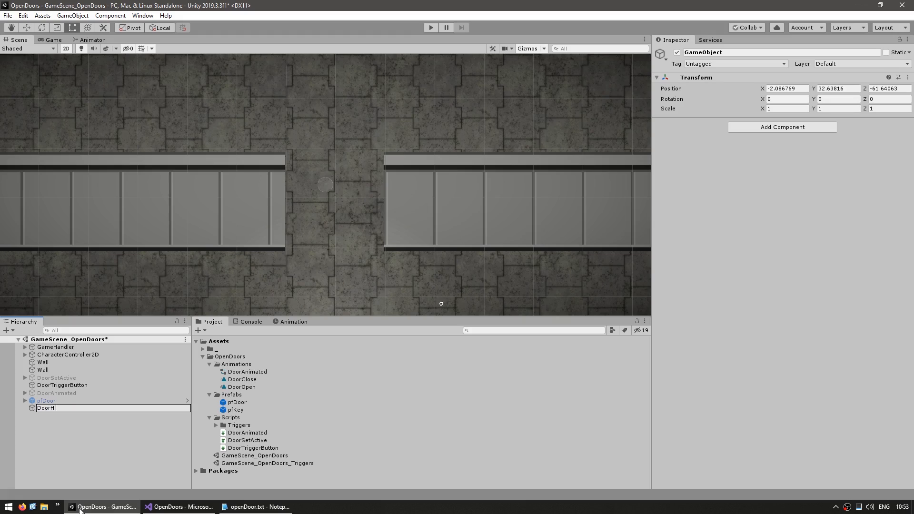
{"action": "type", "text": "nge"}
{"action": "key", "text": "Return"}
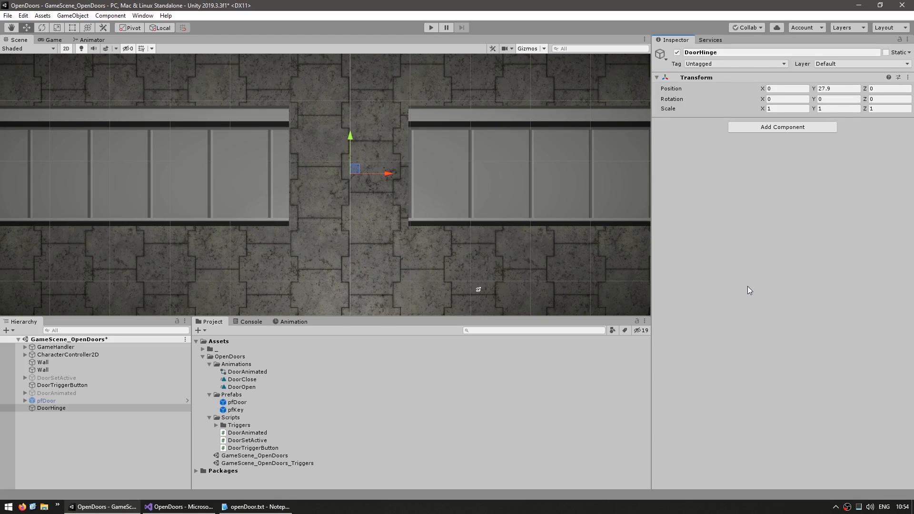
Add a White_1x1 child sprite to DoorHinge, forming a black square about 3.3 by 3.5 against the doorway's edge
{"action": "right_click", "coordinate": [61, 409]}
{"action": "mouse_move", "coordinate": [110, 328]}
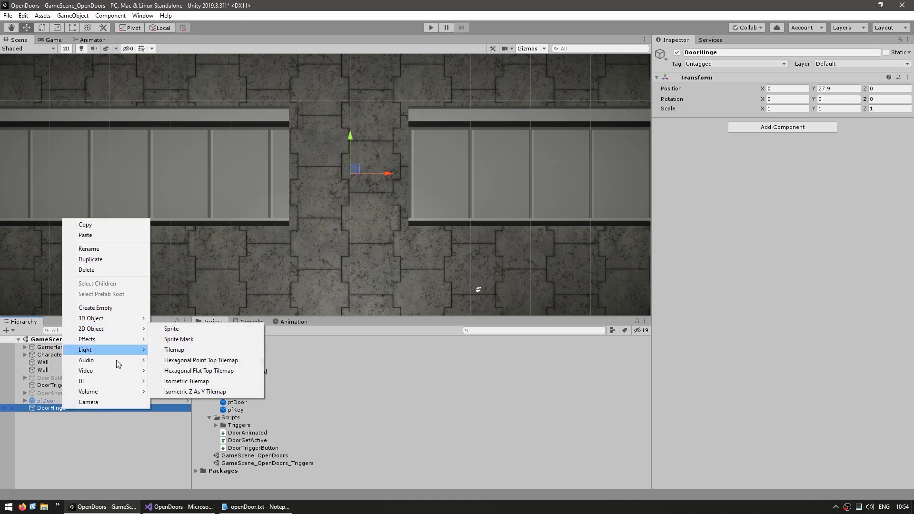
{"action": "left_click", "coordinate": [187, 333]}
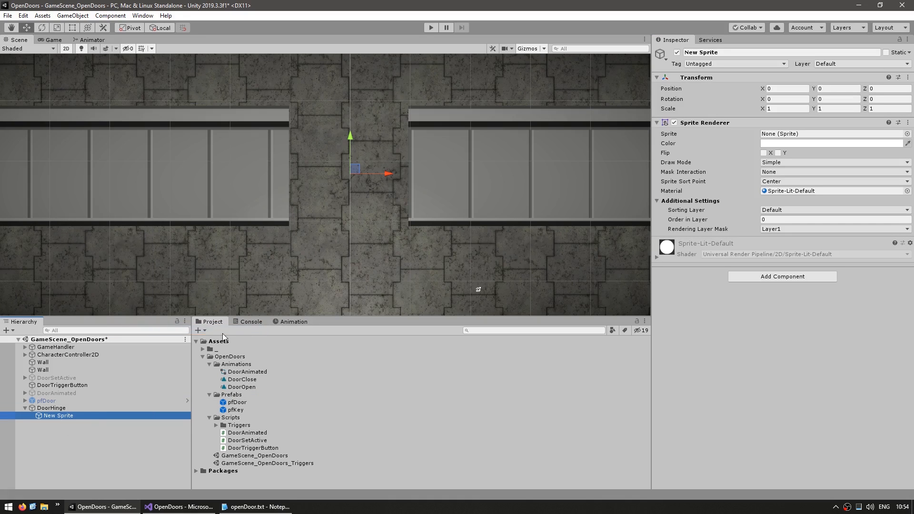
{"action": "left_click", "coordinate": [907, 135]}
{"action": "type", "text": "whi"}
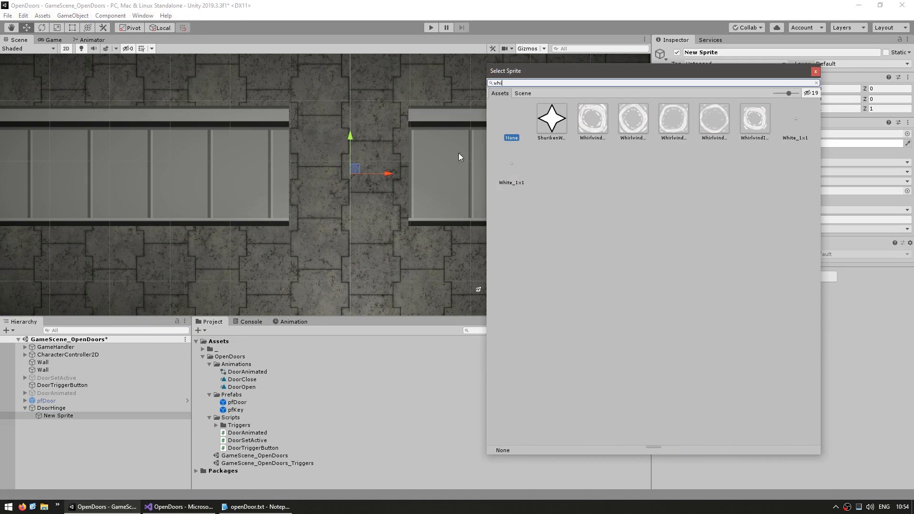
{"action": "left_click", "coordinate": [513, 164]}
{"action": "double_click", "coordinate": [513, 164]}
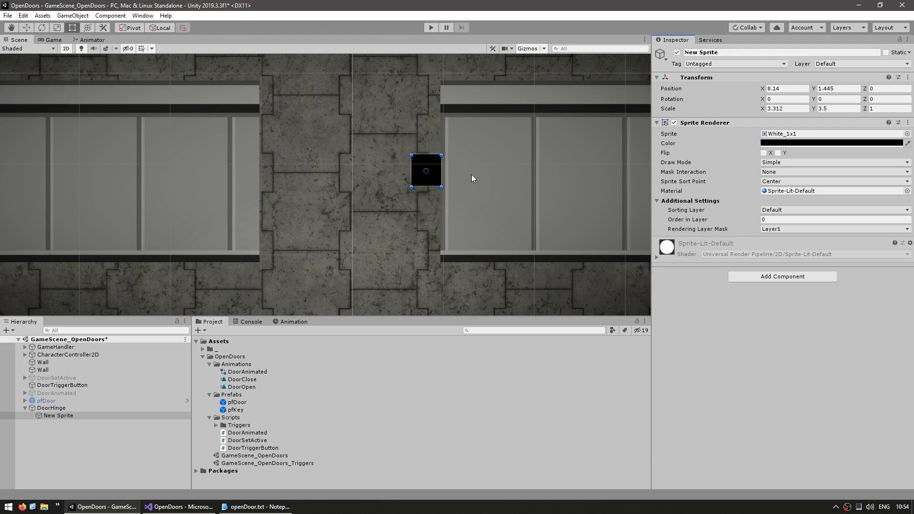
Duplicate the black square sprite and stretch the copy across the whole doorway to about 19.6 wide
{"action": "left_click", "coordinate": [116, 415]}
{"action": "key", "text": "ctrl+d"}
{"action": "left_click_drag", "start_coordinate": [411, 171], "coordinate": [263, 171]}
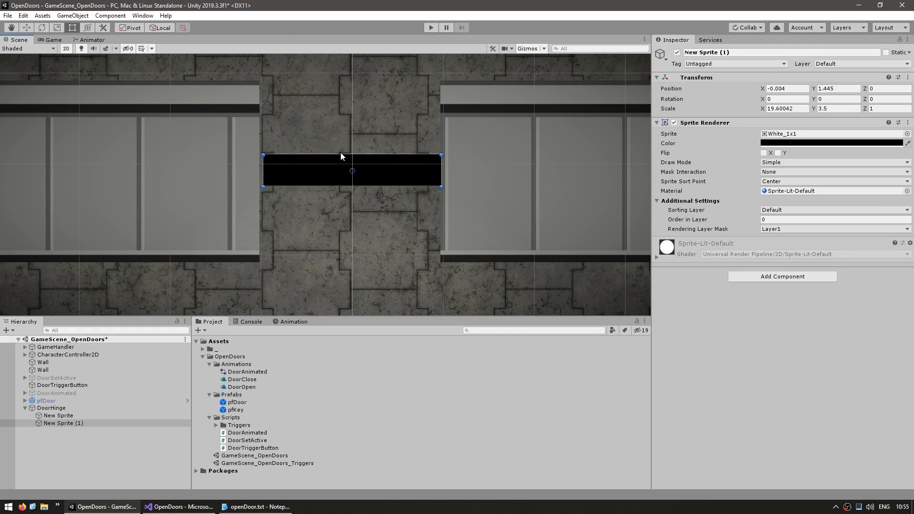
Shape the stretched copy into a brown sprite named Door, 2.51 high and about 16.35 wide, ending at the black square named Hinge
{"action": "left_click", "coordinate": [341, 153]}
{"action": "key", "text": "ctrl+z"}
{"action": "left_click_drag", "start_coordinate": [813, 108], "coordinate": [805, 110]}
{"action": "left_click", "coordinate": [800, 145]}
{"action": "left_click_drag", "start_coordinate": [553, 302], "coordinate": [578, 296]}
{"action": "left_click", "coordinate": [609, 280]}
{"action": "left_click_drag", "start_coordinate": [441, 172], "coordinate": [411, 171]}
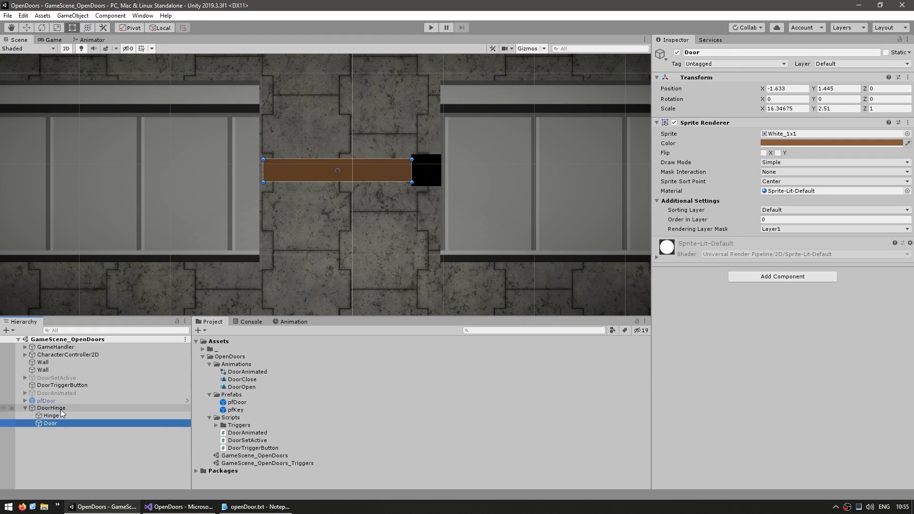
{"action": "key", "text": "w"}
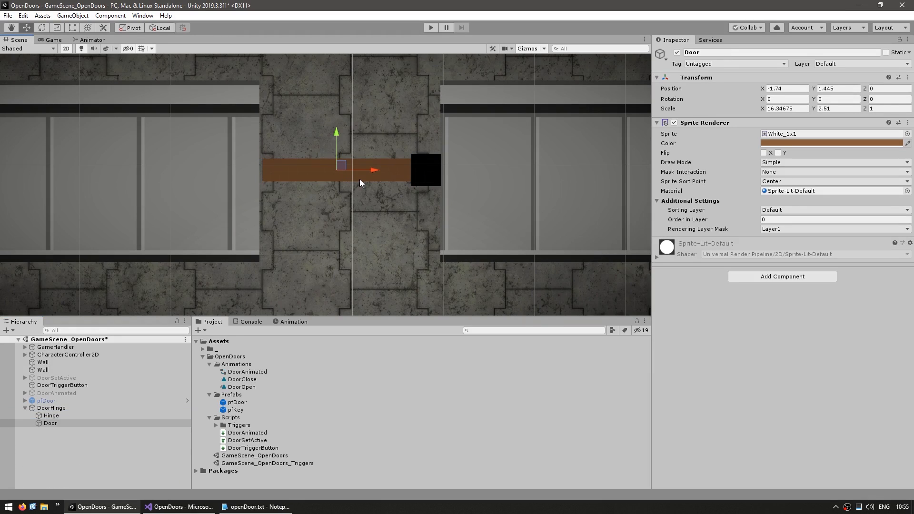
Add a Hinge Joint 2D component to the Hinge object and expand its Rigidbody 2D settings
{"action": "left_click", "coordinate": [67, 416]}
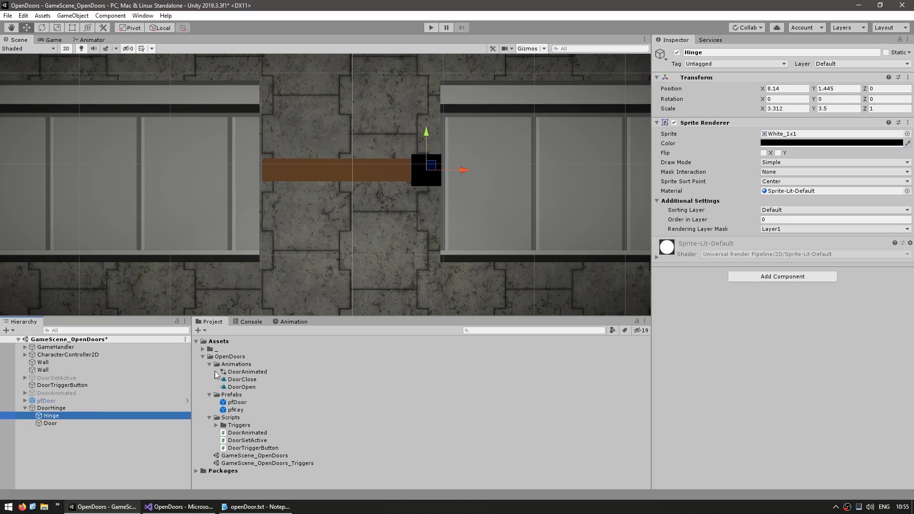
{"action": "left_click", "coordinate": [749, 277]}
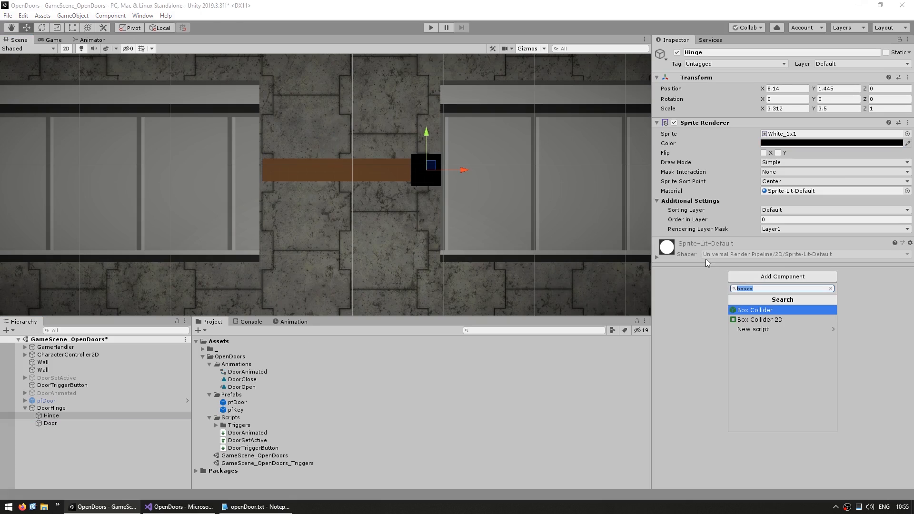
{"action": "type", "text": "hing"}
{"action": "key", "text": "Down"}
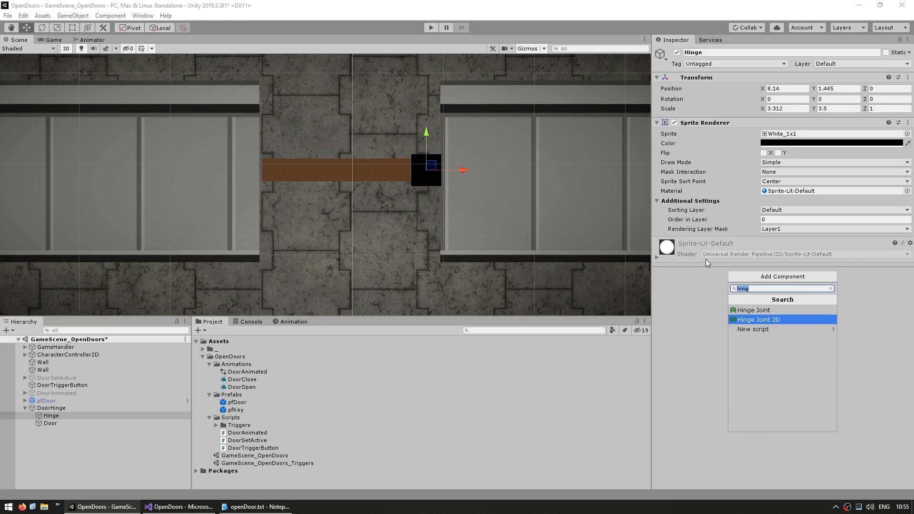
{"action": "key", "text": "Return"}
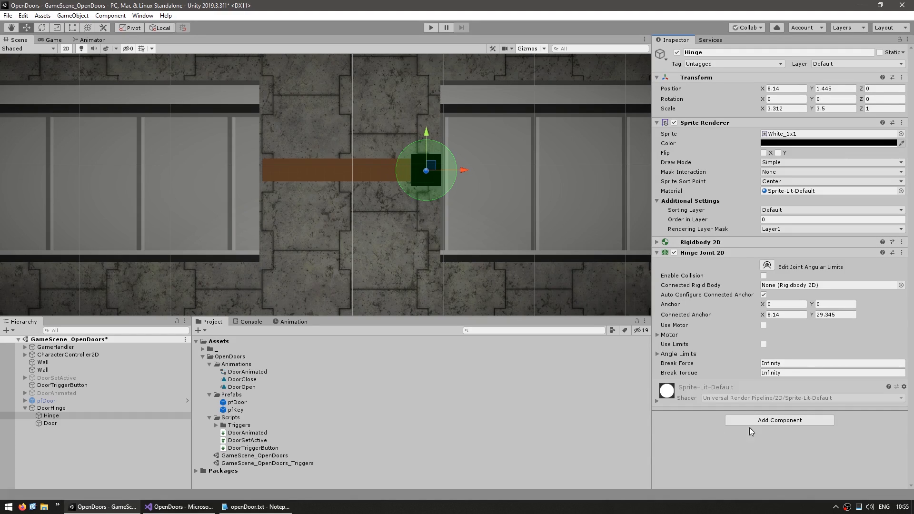
{"action": "left_click", "coordinate": [704, 242]}
{"action": "left_click", "coordinate": [707, 243]}
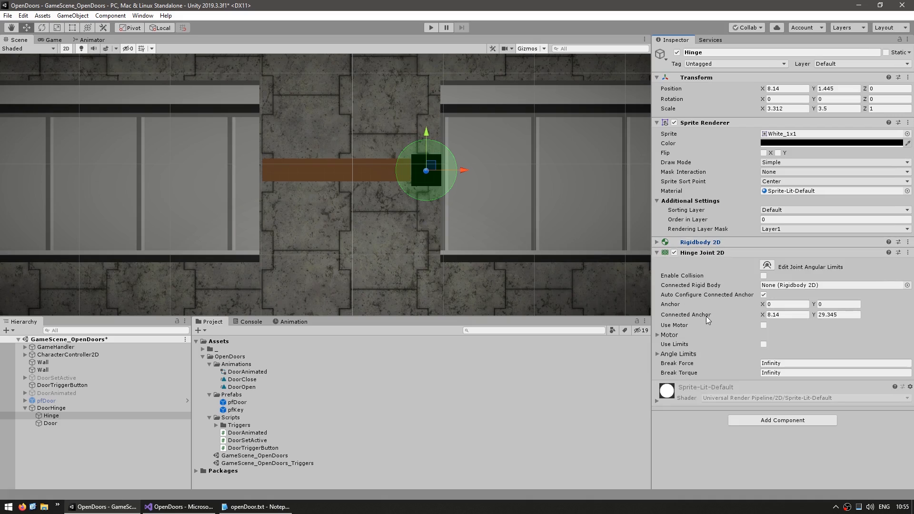
{"action": "left_click", "coordinate": [706, 243]}
{"action": "scroll", "coordinate": [707, 285], "scroll_direction": "down", "scroll_amount": 3}
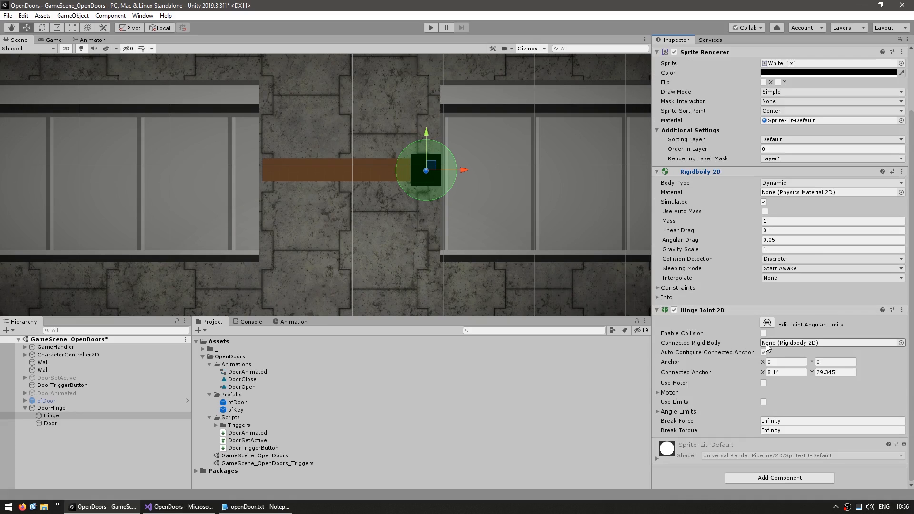
Add Rigidbody 2D and Box Collider 2D components to the Door object under DoorHinge
{"action": "left_click", "coordinate": [55, 423]}
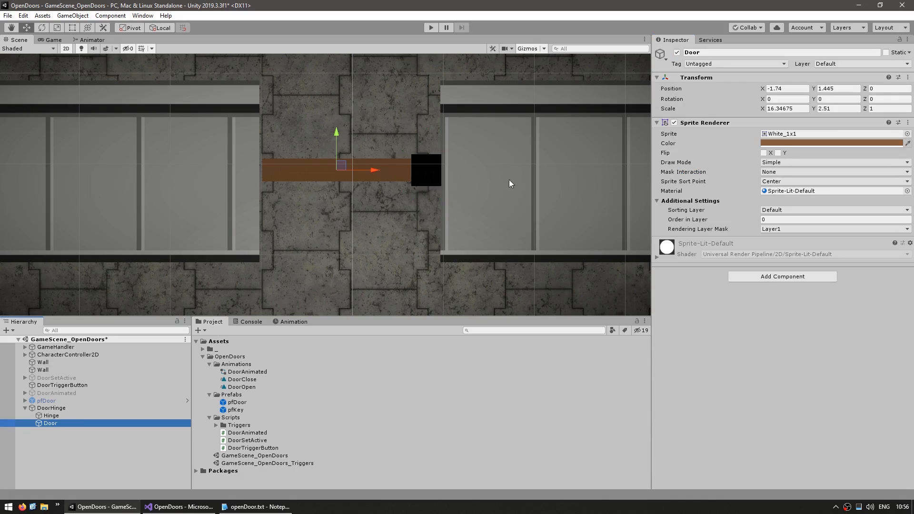
{"action": "left_click", "coordinate": [748, 275]}
{"action": "type", "text": "rigidbody"}
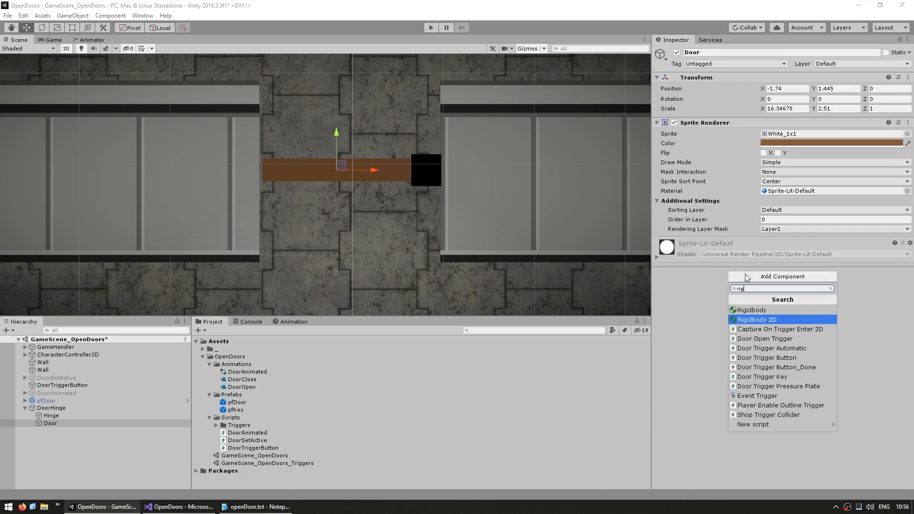
{"action": "key", "text": "Return"}
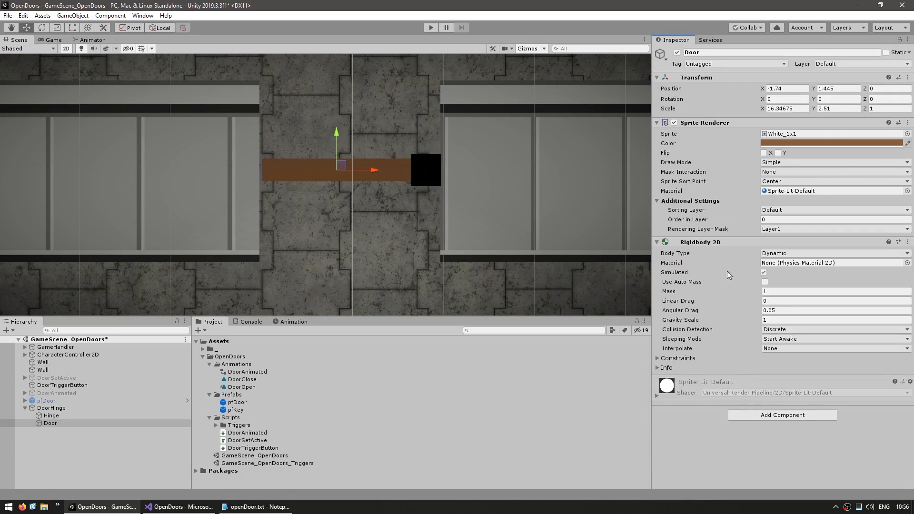
{"action": "left_click", "coordinate": [763, 415]}
{"action": "type", "text": "col"}
{"action": "key", "text": "Return"}
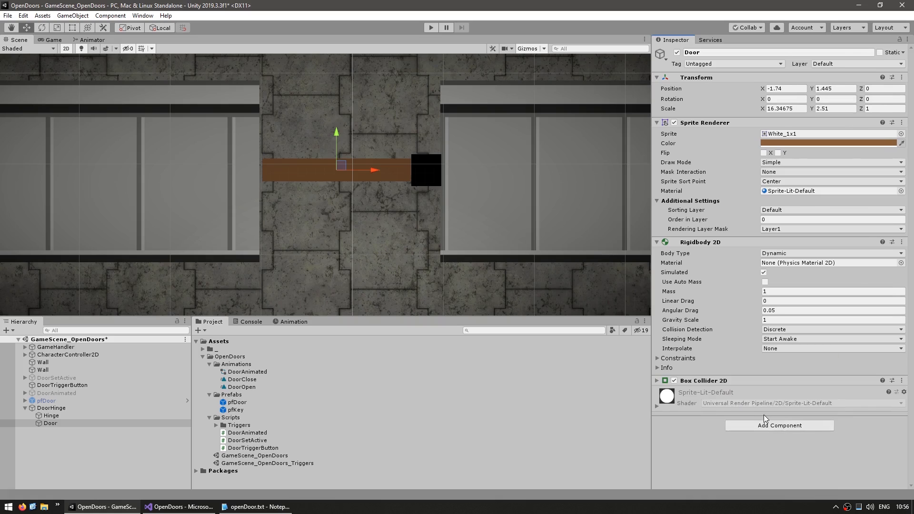
Assign Door as the hinge joint's Connected Rigid Body and enable its limits with angles of 79.35 and 281.92
{"action": "left_click", "coordinate": [52, 416]}
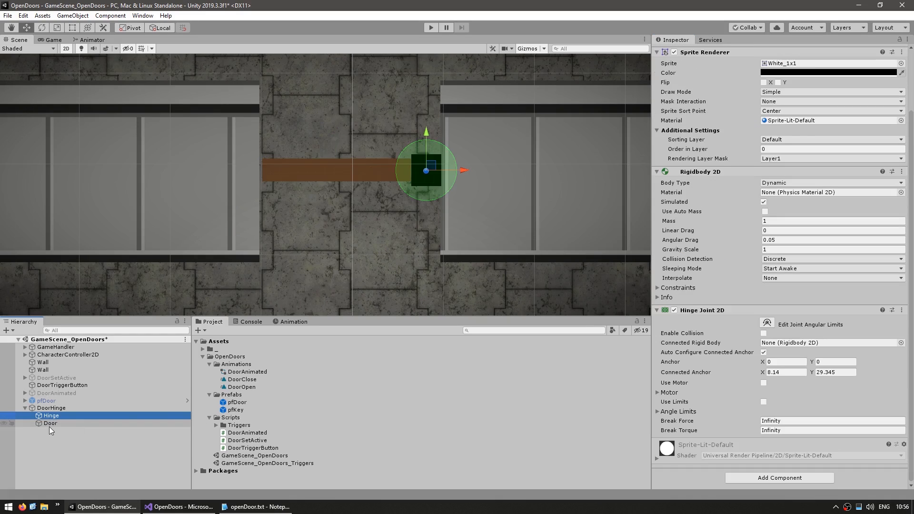
{"action": "left_click_drag", "start_coordinate": [49, 423], "coordinate": [780, 344]}
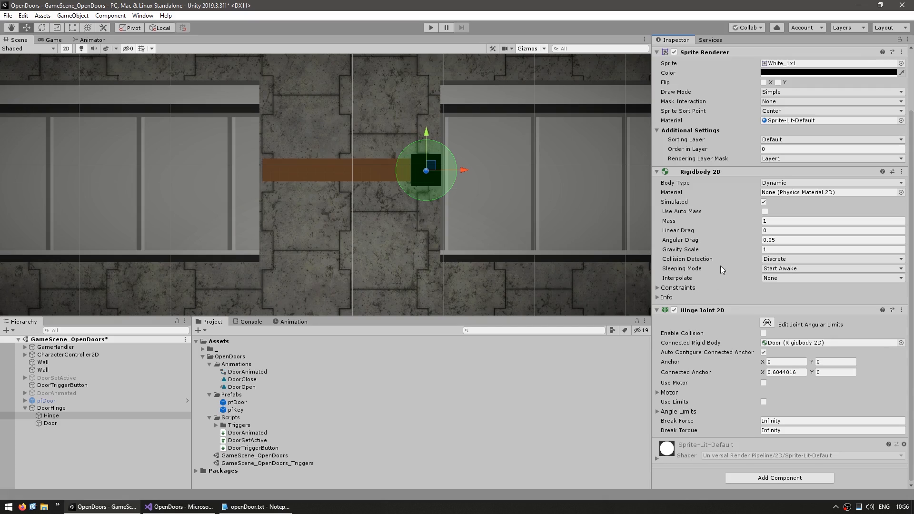
{"action": "left_click", "coordinate": [763, 401]}
{"action": "left_click", "coordinate": [682, 412]}
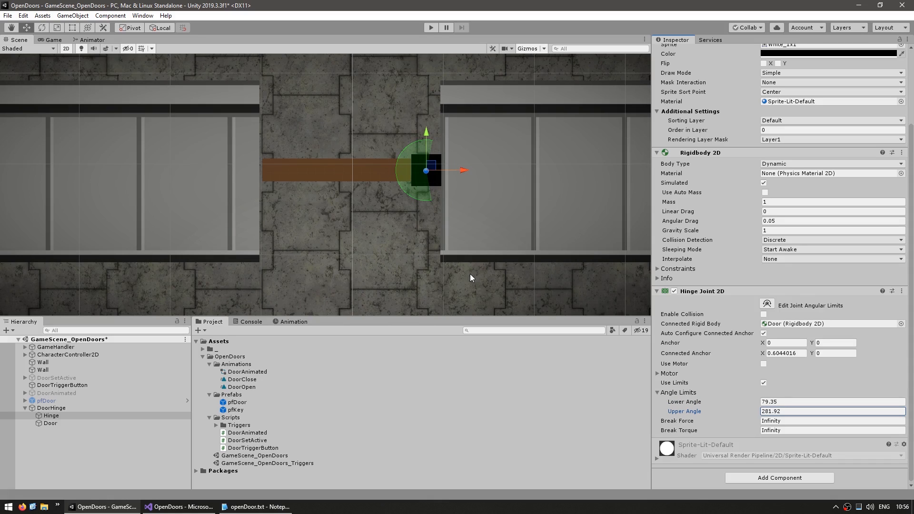
Set the Hinge rigidbody's Body Type to Static and its joint's angle limits to -99.7 and 98.9
{"action": "key", "text": "t"}
{"action": "scroll", "coordinate": [836, 278], "scroll_direction": "up", "scroll_amount": 5}
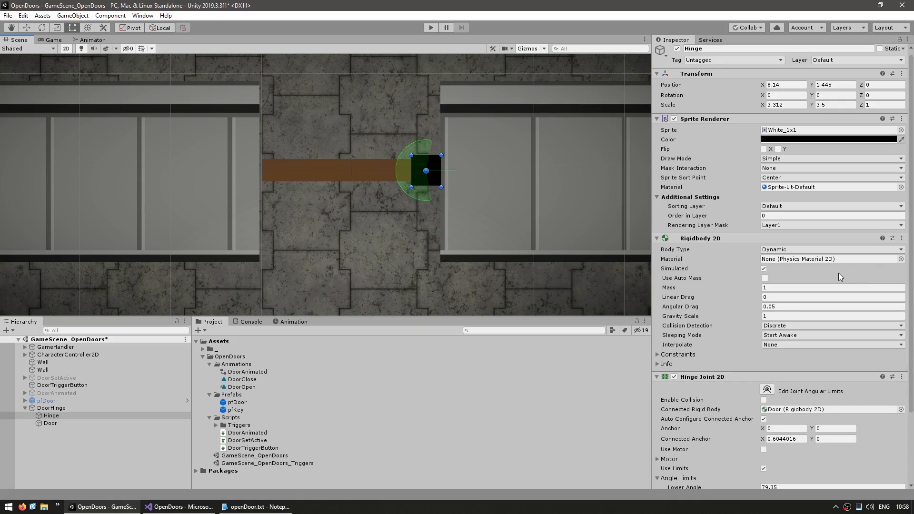
{"action": "left_click", "coordinate": [770, 250]}
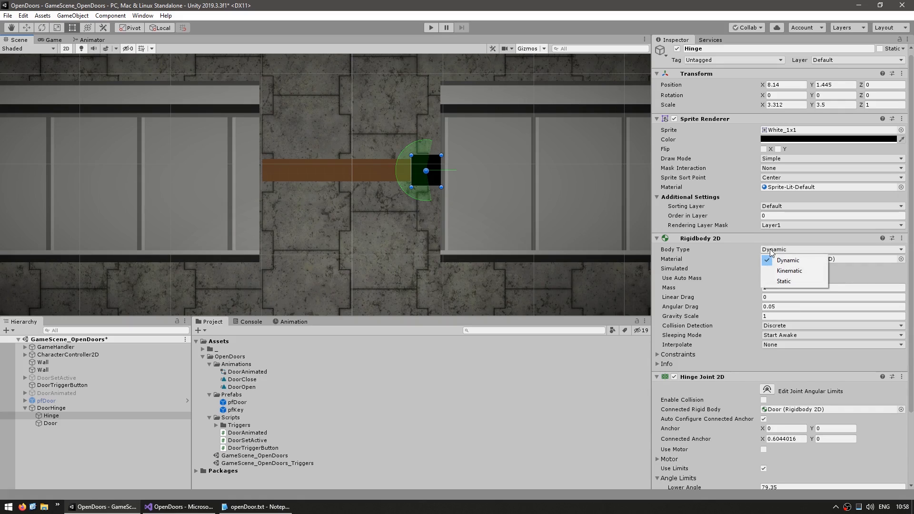
{"action": "left_click", "coordinate": [797, 282]}
Set the Door rigidbody's Angular Drag and Gravity Scale to 0, with Continuous collision detection and Interpolate enabled
{"action": "left_click", "coordinate": [51, 423]}
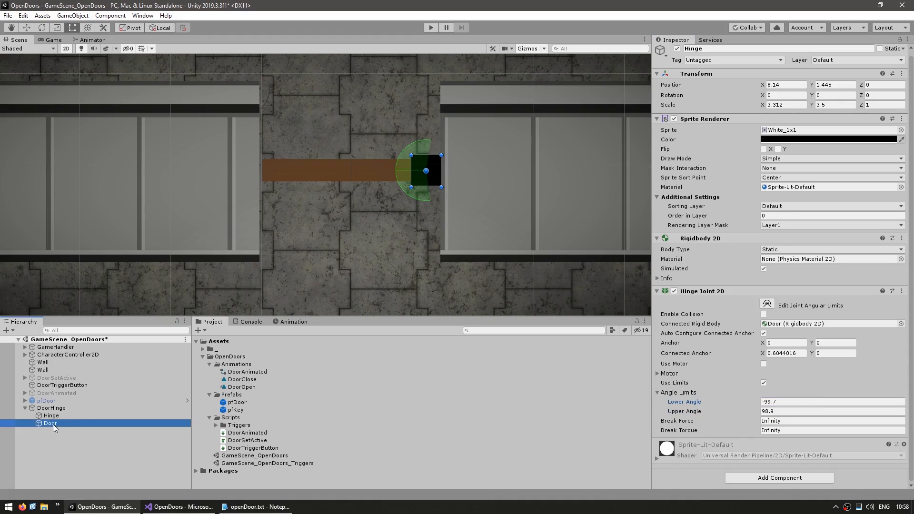
{"action": "left_click", "coordinate": [781, 307]}
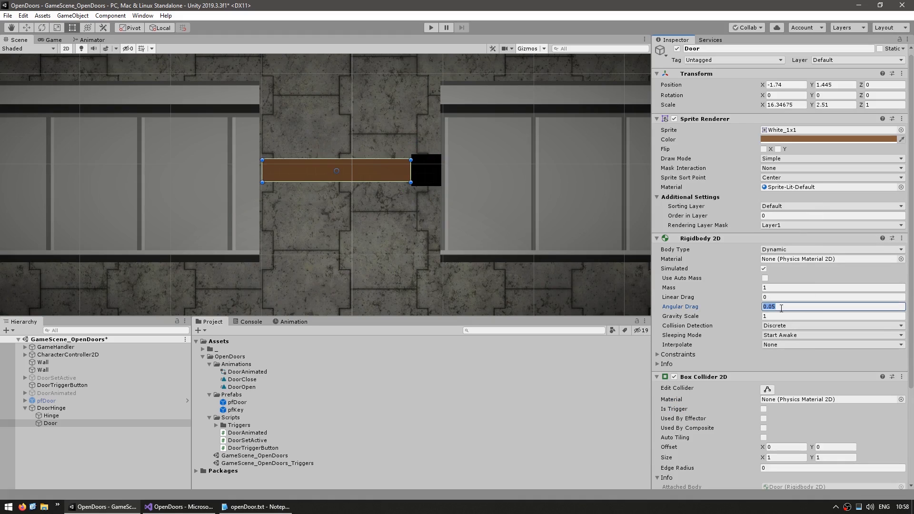
{"action": "type", "text": "0"}
{"action": "key", "text": "Tab"}
{"action": "type", "text": "0"}
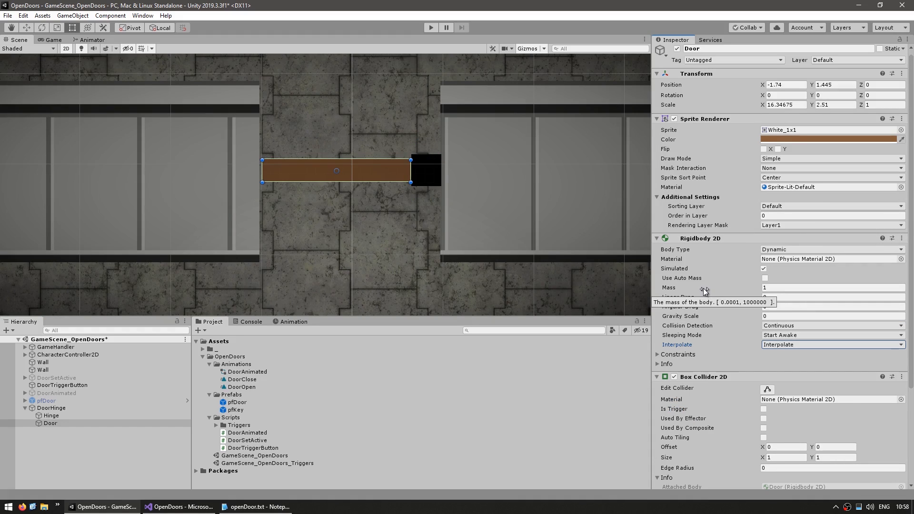
Playtest the hinged door by walking the character up through the doorway, pushing the door shut from above, and returning through it
{"action": "left_click", "coordinate": [431, 176]}
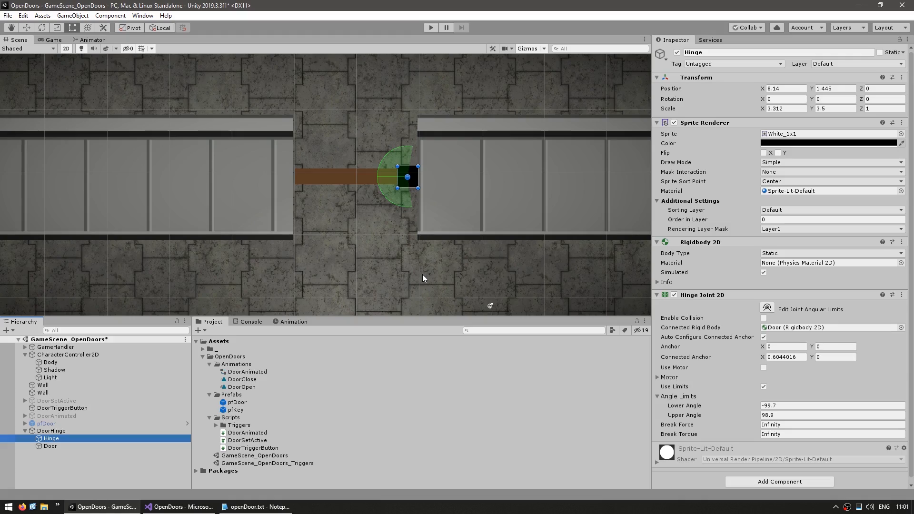
{"action": "left_click", "coordinate": [431, 28]}
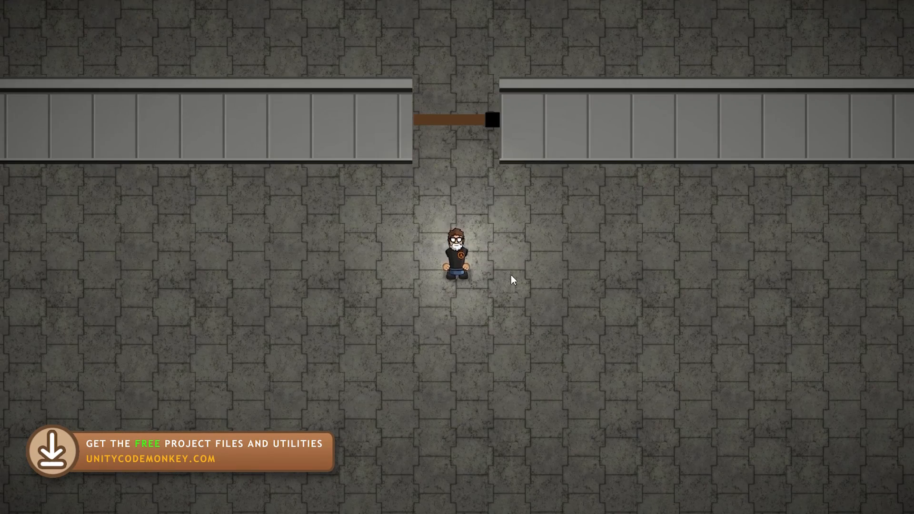
{"action": "key", "text": "w"}
{"action": "key", "text": "w"}
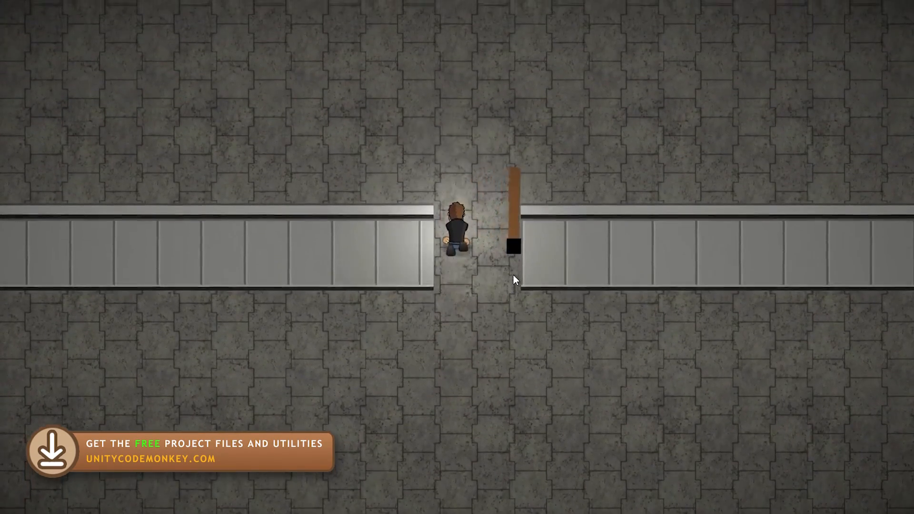
{"action": "key", "text": "s"}
{"action": "key", "text": "w"}
{"action": "key", "text": "s"}
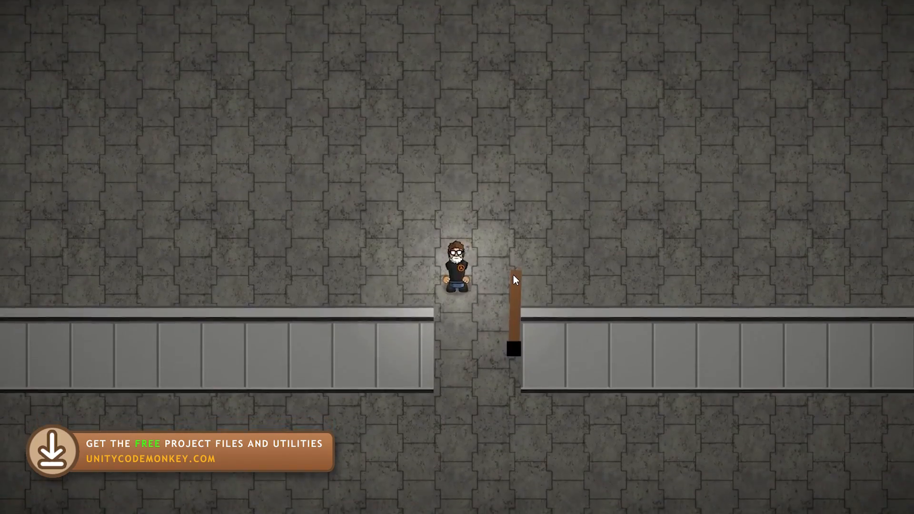
{"action": "key", "text": "w"}
{"action": "key", "text": "d"}
{"action": "key", "text": "s"}
{"action": "key", "text": "a"}
{"action": "key", "text": "a"}
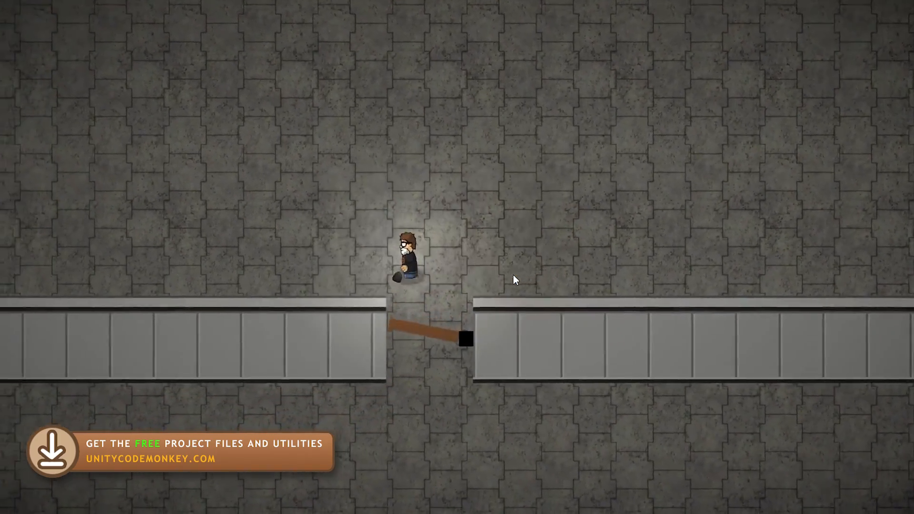
{"action": "key", "text": "d"}
{"action": "key", "text": "s"}
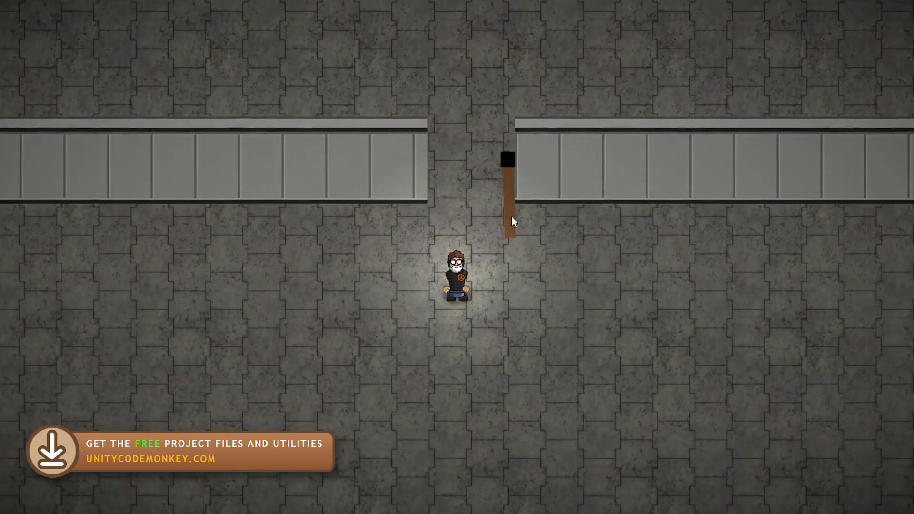
Walk the character around the open door and push it back up through the doorway to test its swing
{"action": "key", "text": "d"}
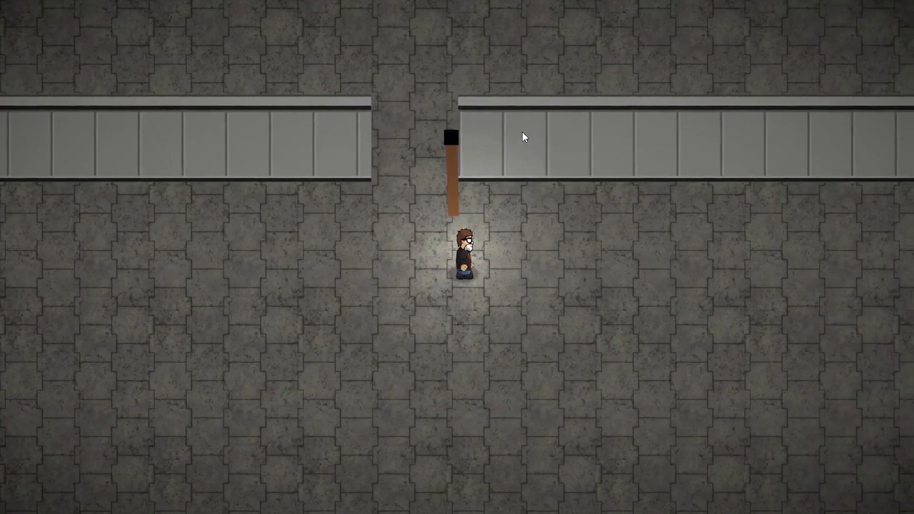
{"action": "key", "text": "w"}
{"action": "key", "text": "d"}
{"action": "key", "text": "a"}
{"action": "key", "text": "s"}
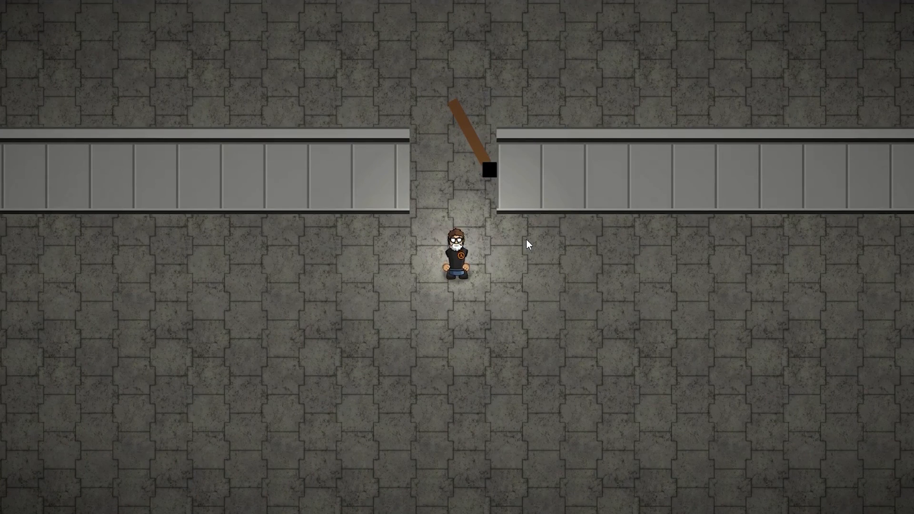
Walk the character up and back down through the doorway, pushing the hinged door to test its swing both ways
{"action": "key", "text": "a"}
{"action": "key", "text": "w"}
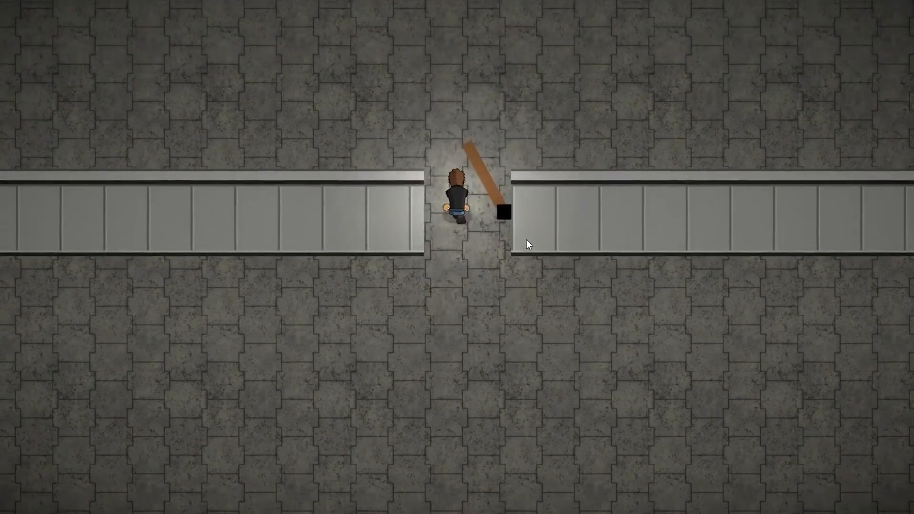
{"action": "key", "text": "s"}
{"action": "key", "text": "s"}
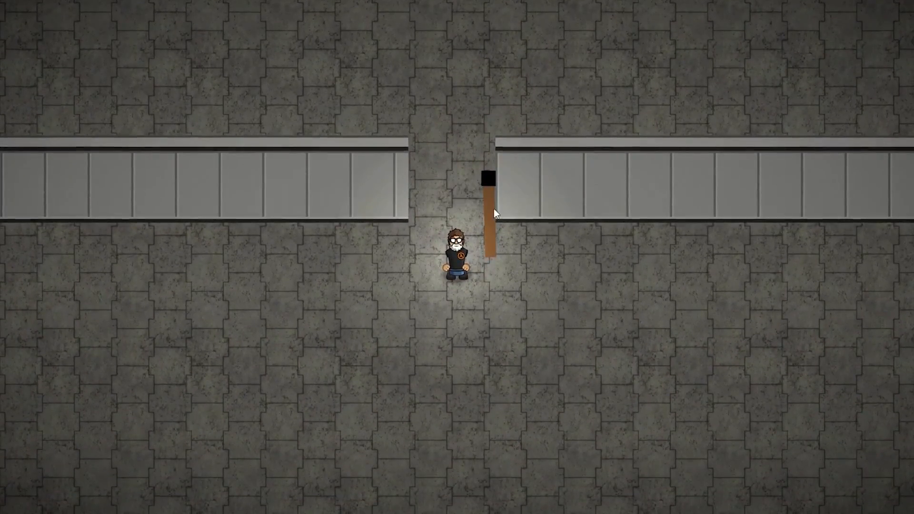
{"action": "key", "text": "w"}
{"action": "key", "text": "w"}
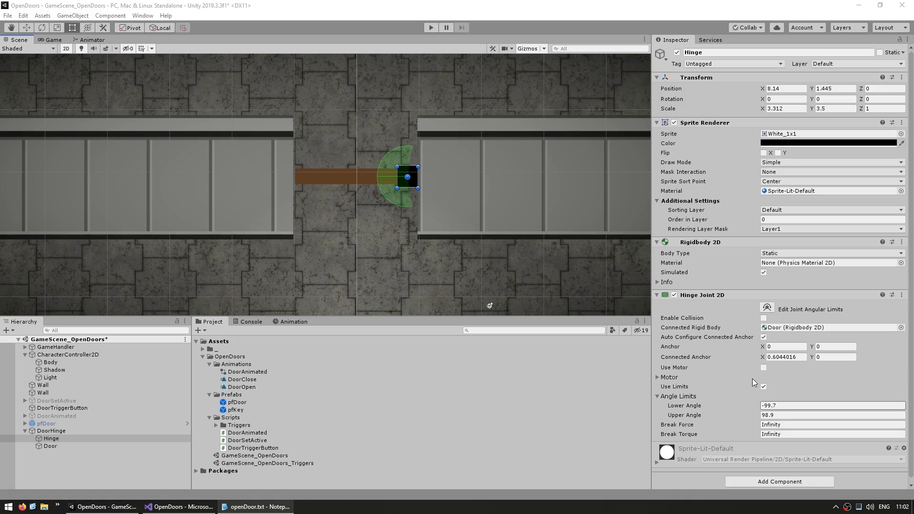
Create a C# script named DoorHinge in the Scripts folder
{"action": "right_click", "coordinate": [240, 418]}
{"action": "mouse_move", "coordinate": [321, 167]}
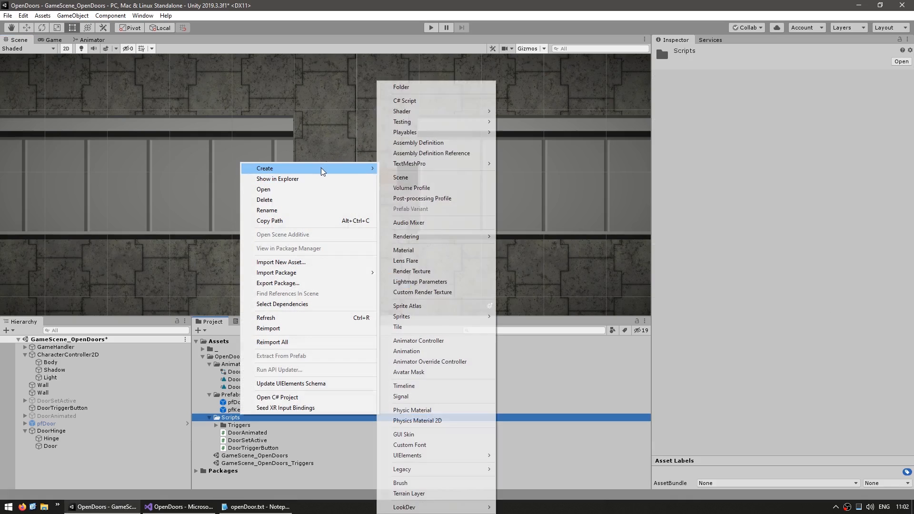
{"action": "left_click", "coordinate": [423, 95]}
{"action": "type", "text": "Door"}
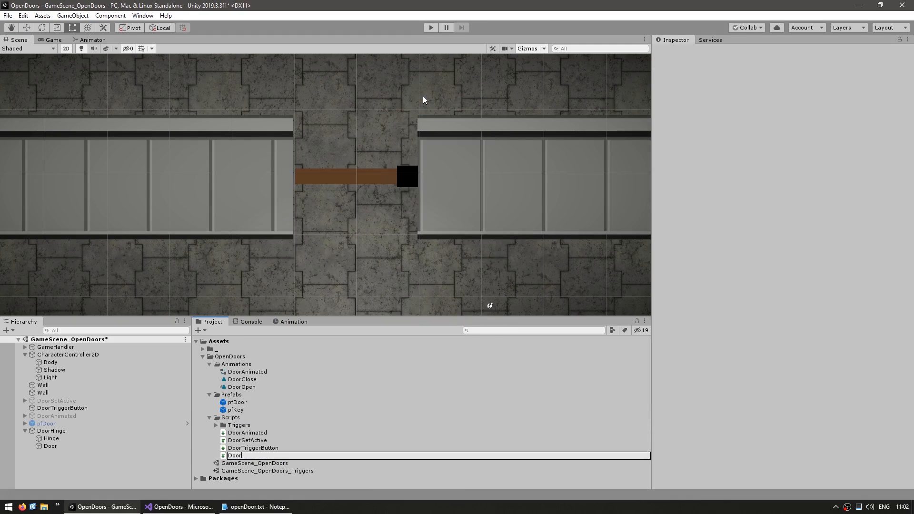
{"action": "key", "text": "Return"}
Attach the DoorHinge script to the DoorHinge object and open the script in Visual Studio
{"action": "left_click", "coordinate": [51, 431]}
{"action": "left_click_drag", "start_coordinate": [242, 440], "coordinate": [751, 298]}
{"action": "double_click", "coordinate": [776, 133]}
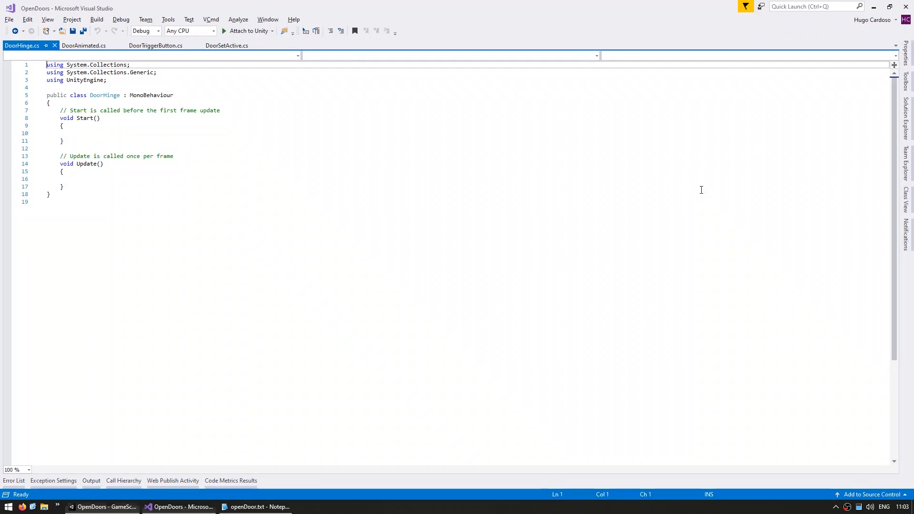
Replace the template Start and Update methods with an empty public void OpenDoor() method
{"action": "left_click", "coordinate": [159, 109], "text": "shift"}
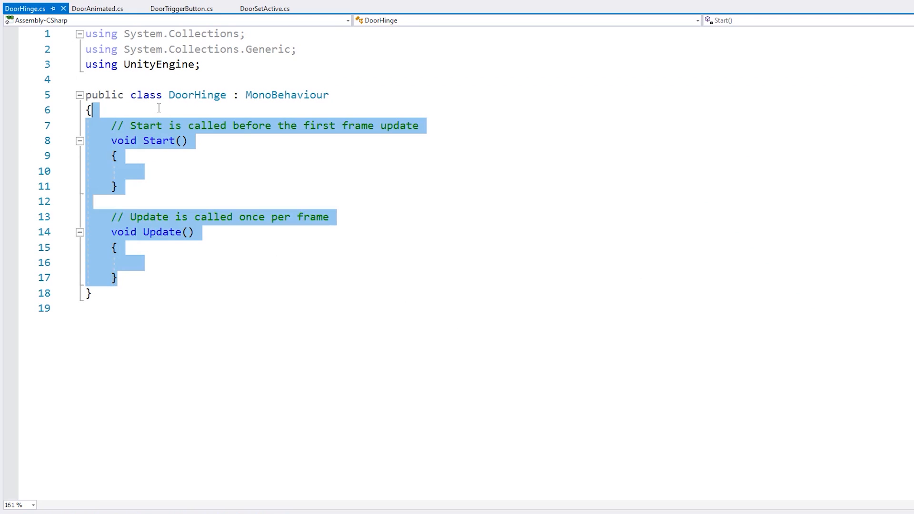
{"action": "key", "text": "Return"}
{"action": "key", "text": "Return"}
{"action": "type", "text": "public void"}
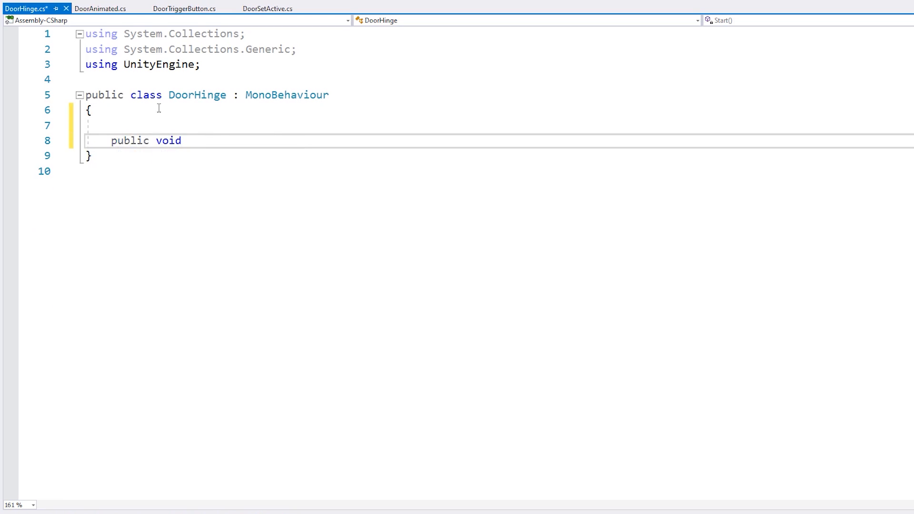
{"action": "type", "text": " OpenDoor() {"}
Add an empty public void CloseDoor() method below OpenDoor and save the script
{"action": "key", "text": "Return"}
{"action": "type", "text": "}"}
{"action": "key", "text": "Return"}
{"action": "key", "text": "Return"}
{"action": "type", "text": "public void CloseDoor() {"}
{"action": "key", "text": "Return"}
{"action": "type", "text": "}"}
{"action": "key", "text": "Return"}
{"action": "key", "text": "ctrl+s"}
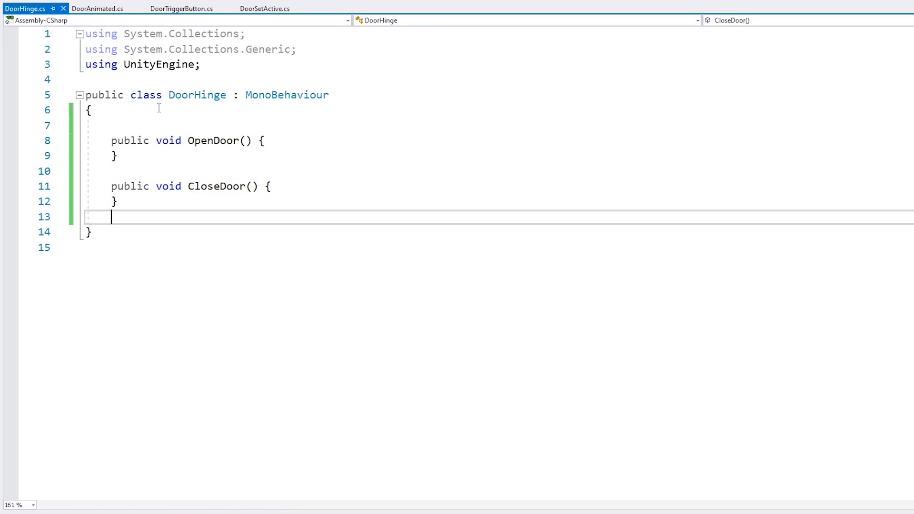
Move the class's opening brace onto the DoorHinge declaration line and save the script
{"action": "key", "text": "Up"}
{"action": "key", "text": "Up"}
{"action": "key", "text": "Up"}
{"action": "key", "text": "Up"}
{"action": "key", "text": "Up"}
{"action": "key", "text": "Up"}
{"action": "key", "text": "Up"}
{"action": "key", "text": "Up"}
{"action": "key", "text": "Up"}
{"action": "key", "text": "Up"}
{"action": "key", "text": "Down"}
{"action": "key", "text": "Down"}
{"action": "key", "text": "End"}
{"action": "key", "text": "Delete"}
{"action": "key", "text": "ctrl+s"}
{"action": "key", "text": "Down"}
{"action": "key", "text": "Down"}
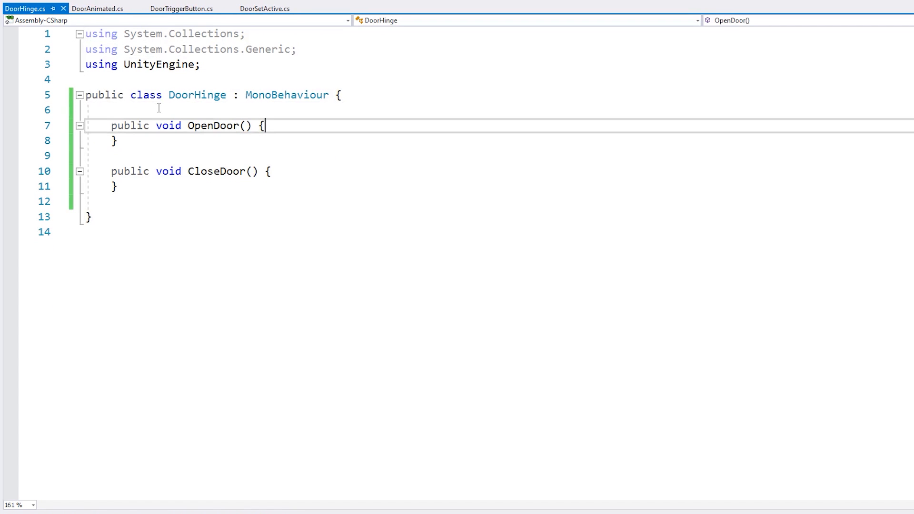
Add a private void Awake() method above OpenDoor and save the script
{"action": "key", "text": "Up"}
{"action": "key", "text": "Return"}
{"action": "type", "text": "p"}
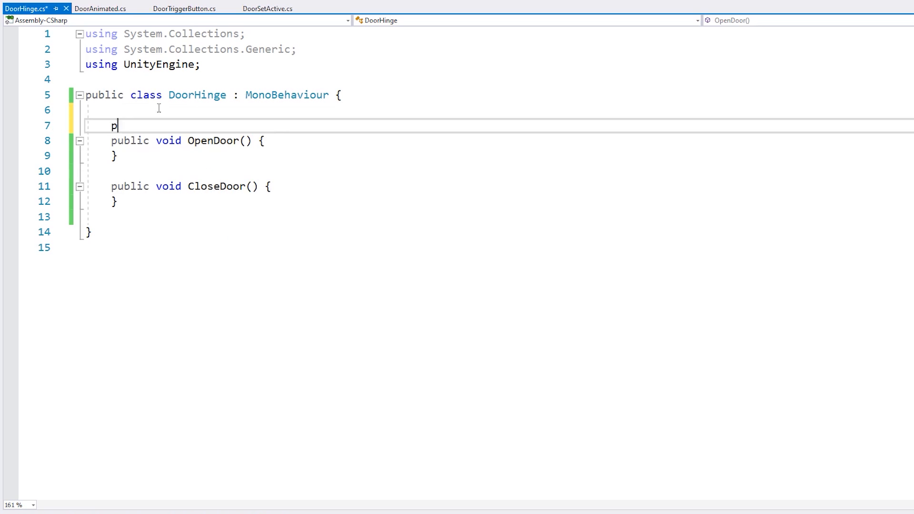
{"action": "type", "text": "rivate void awa"}
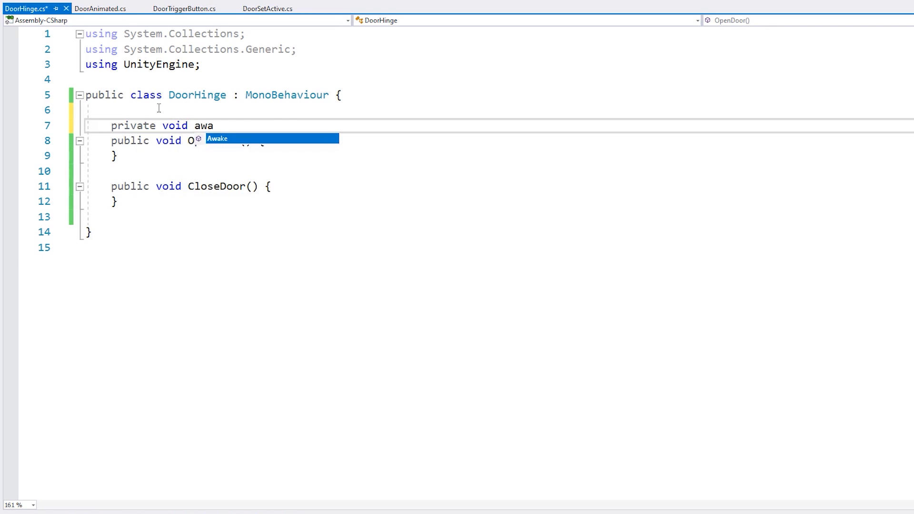
{"action": "key", "text": "Return"}
{"action": "key", "text": "ctrl+s"}
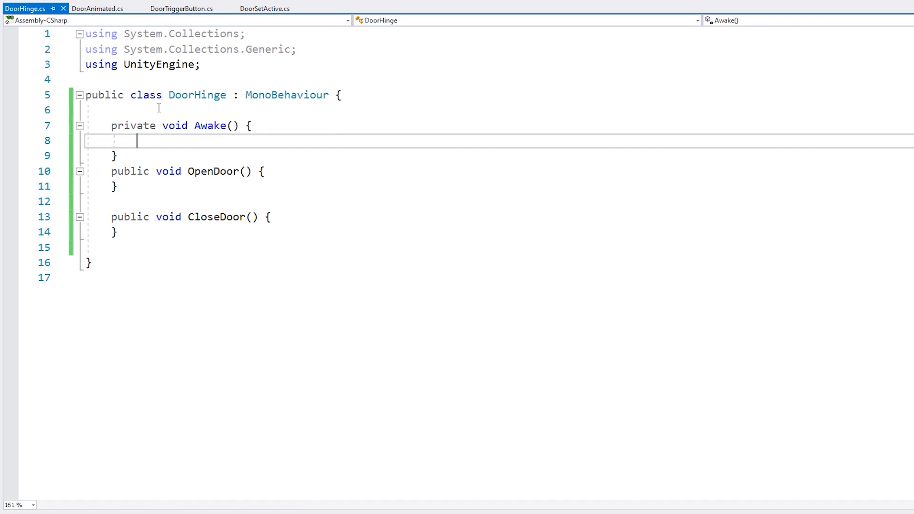
In Awake, write the expression transform.Find("Hinge").GetComponent<HingeJoint2D>().limits; to access the hinge's angle limits
{"action": "type", "text": "transform.Find();"}
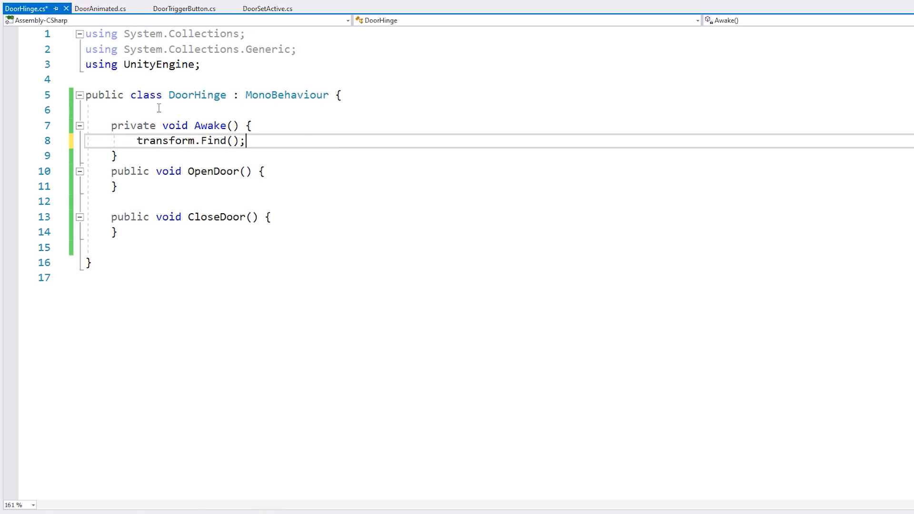
{"action": "key", "text": "Left"}
{"action": "key", "text": "Left"}
{"action": "type", "text": "\"Hinge\").geto"}
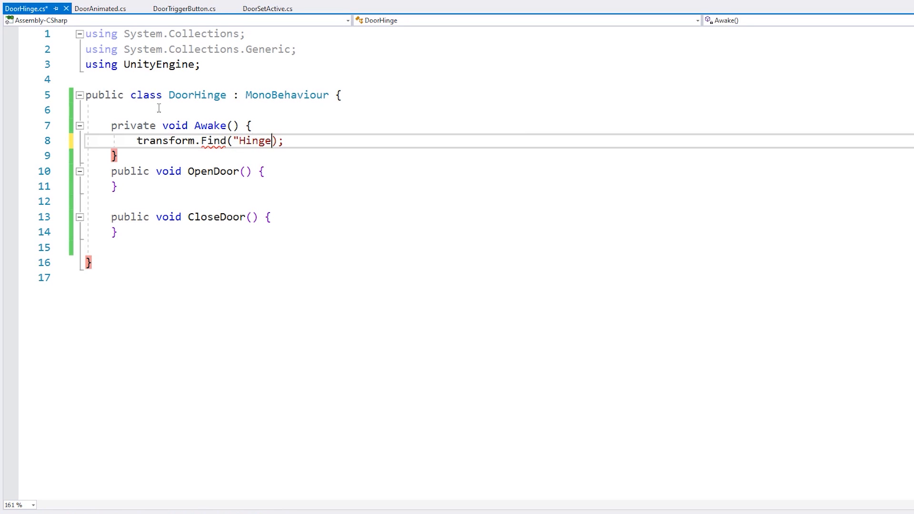
{"action": "type", "text": "c<"}
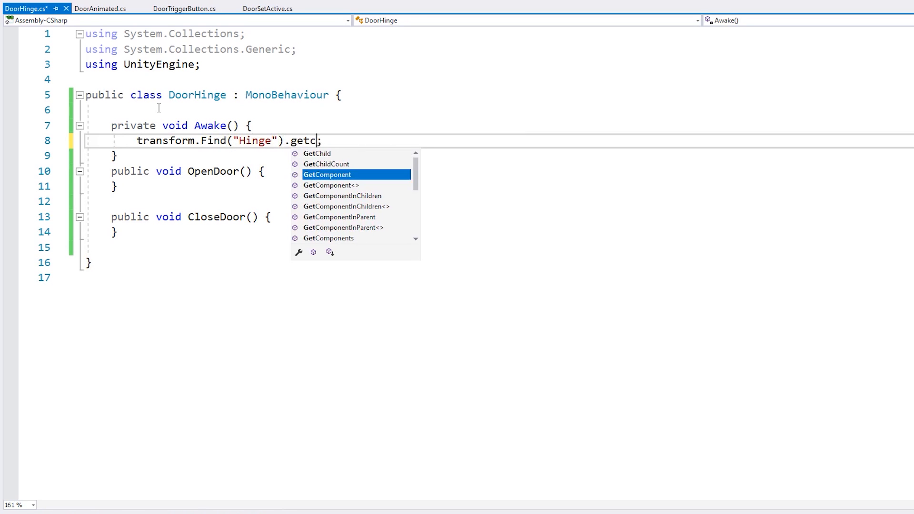
{"action": "type", "text": "HingeJoint2D"}
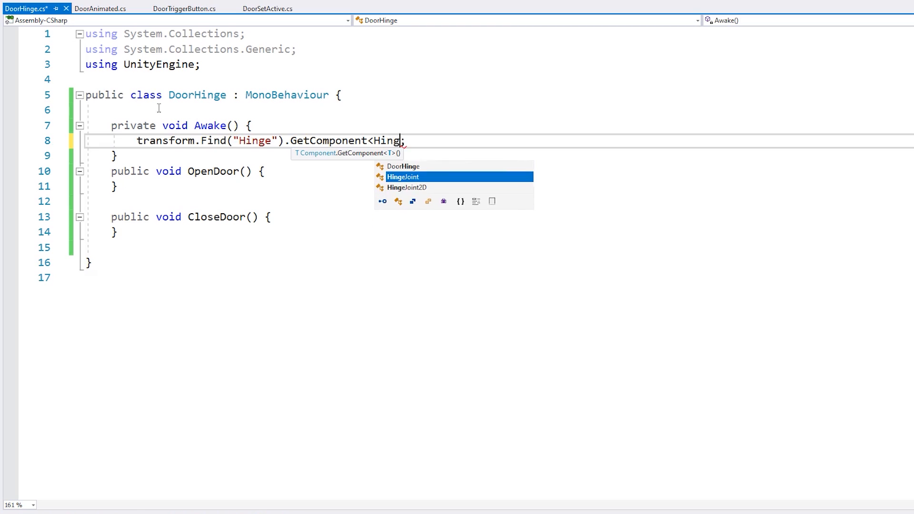
{"action": "type", "text": ">().lim"}
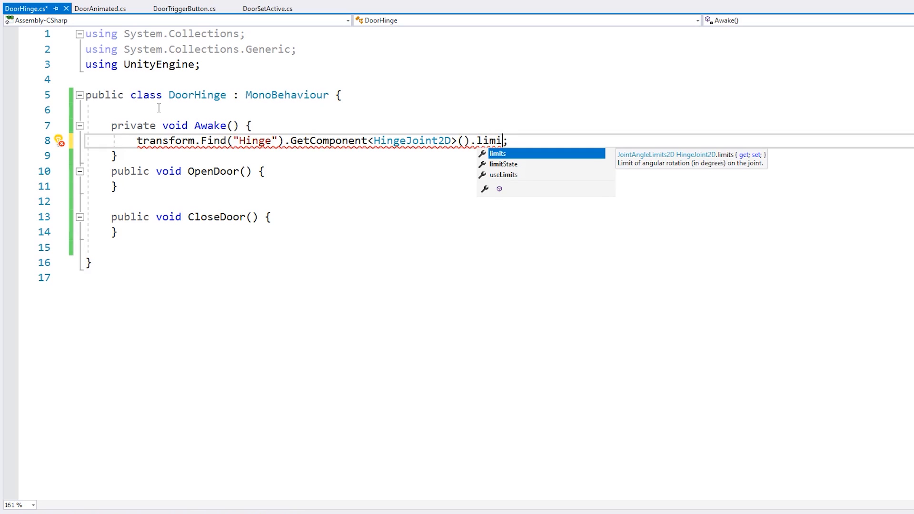
{"action": "type", "text": "i"}
{"action": "key", "text": "Tab"}
Declare a private JointAngleLimits2D field named openDoorLimits above Awake
{"action": "left_click", "coordinate": [159, 108]}
{"action": "key", "text": "Return"}
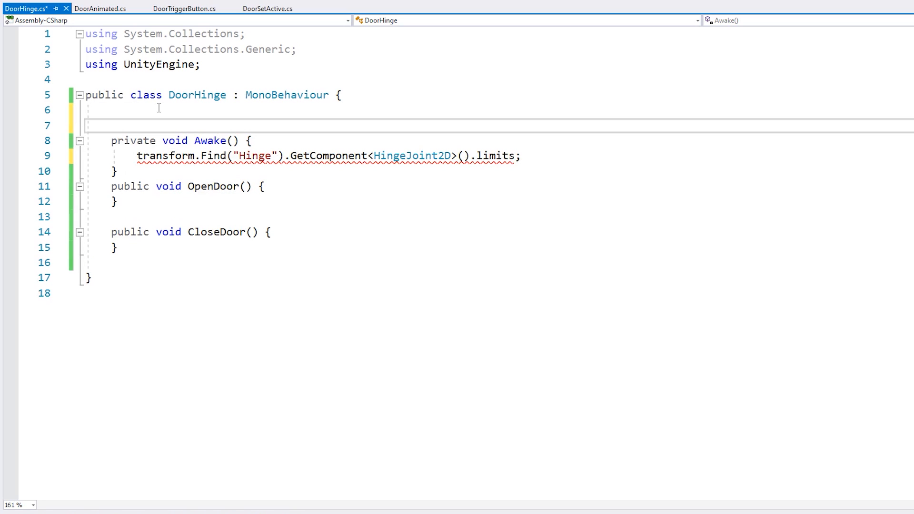
{"action": "type", "text": "private JointAngleLimits2D"}
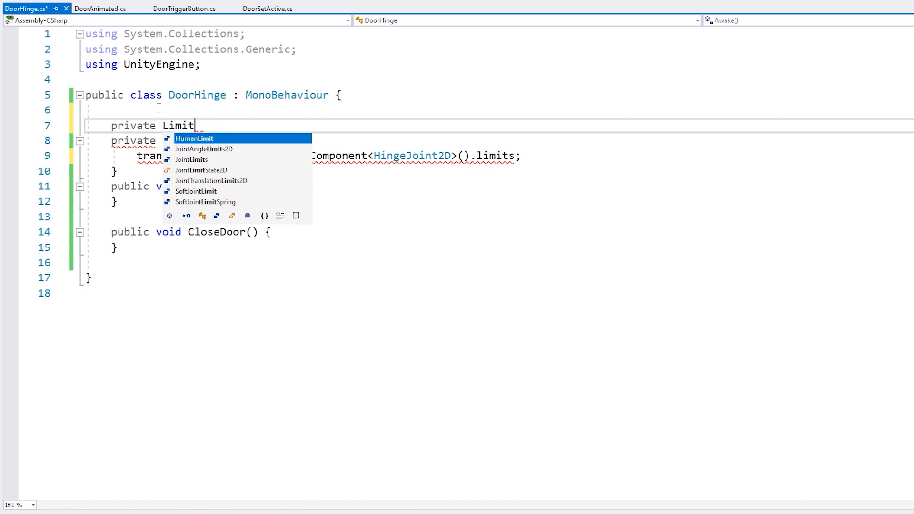
{"action": "type", "text": " open"}
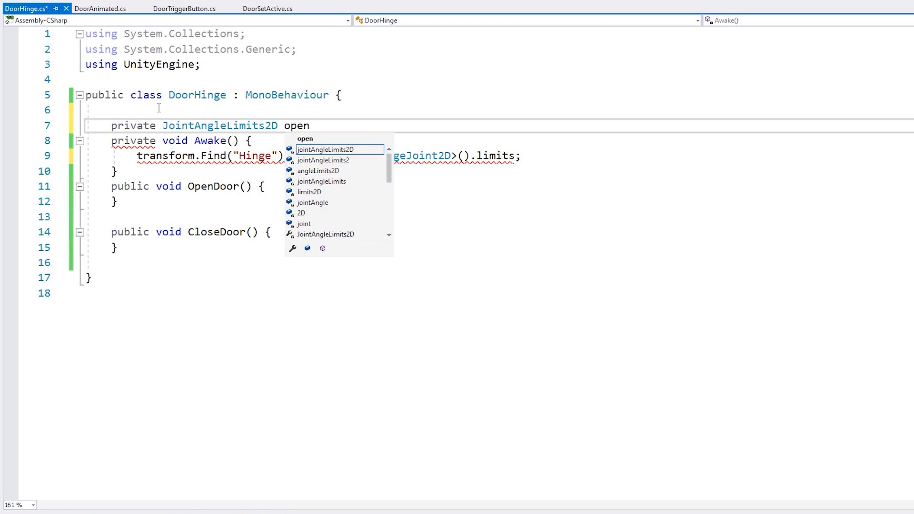
{"action": "type", "text": "DoorLimits;"}
{"action": "key", "text": "Return"}
Duplicate the openDoorLimits declaration and rename the copy closeDoorLimits
{"action": "key", "text": "Up"}
{"action": "key", "text": "ctrl+c"}
{"action": "key", "text": "ctrl+v"}
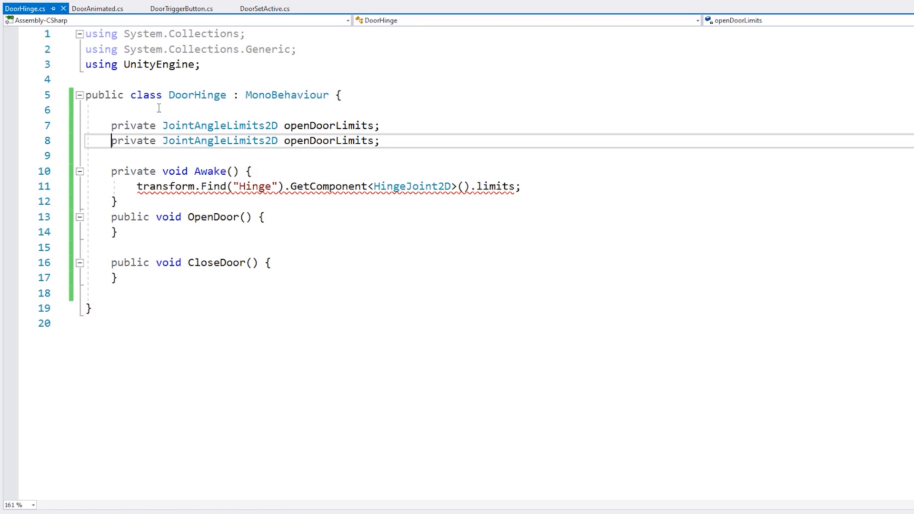
{"action": "key", "text": "shift+Right"}
{"action": "key", "text": "shift+Right"}
{"action": "key", "text": "shift+Right"}
{"action": "key", "text": "shift+Right"}
{"action": "type", "text": "close"}
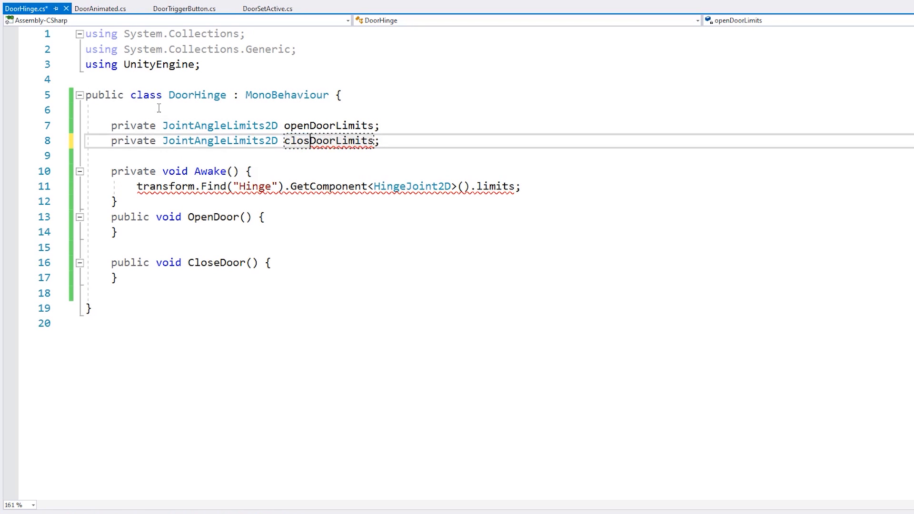
Assign the hinge joint limits expression in Awake to openDoorLimits
{"action": "key", "text": "Down"}
{"action": "key", "text": "Down"}
{"action": "key", "text": "Down"}
{"action": "key", "text": "Home"}
{"action": "type", "text": "openDoorLimits ="}
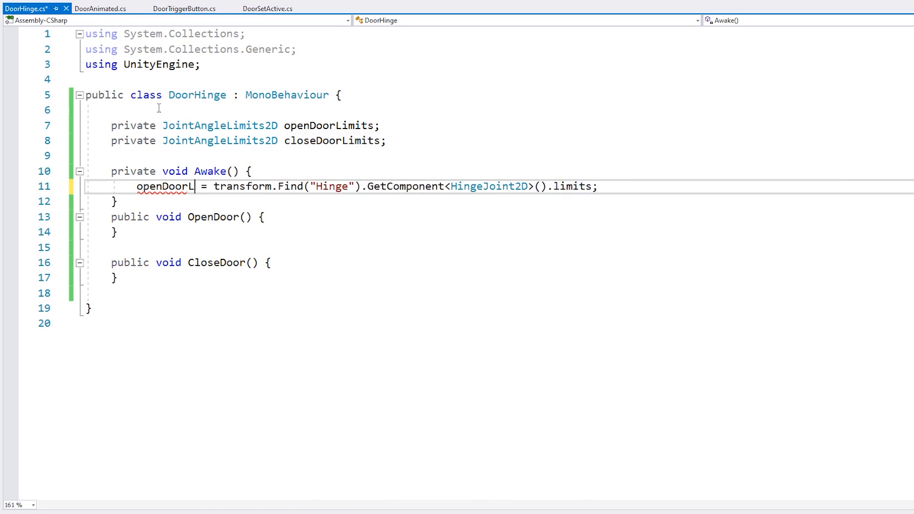
Set closeDoorLimits in Awake to new JointAngleLimits2D { min = 0f, max = 0f } and add a blank line after the method
{"action": "key", "text": "End"}
{"action": "key", "text": "Return"}
{"action": "type", "text": "closeDoorLimits = new JointAngleLimits2D { "}
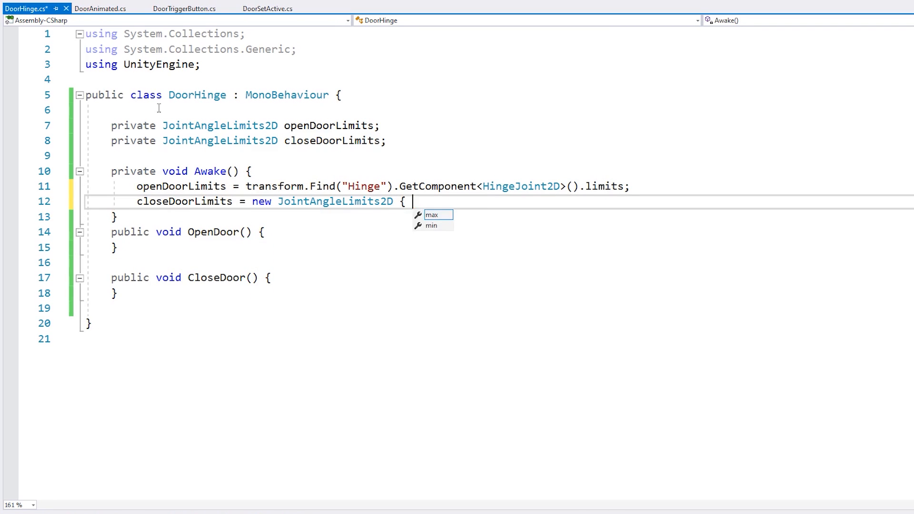
{"action": "type", "text": "min = 0f, m"}
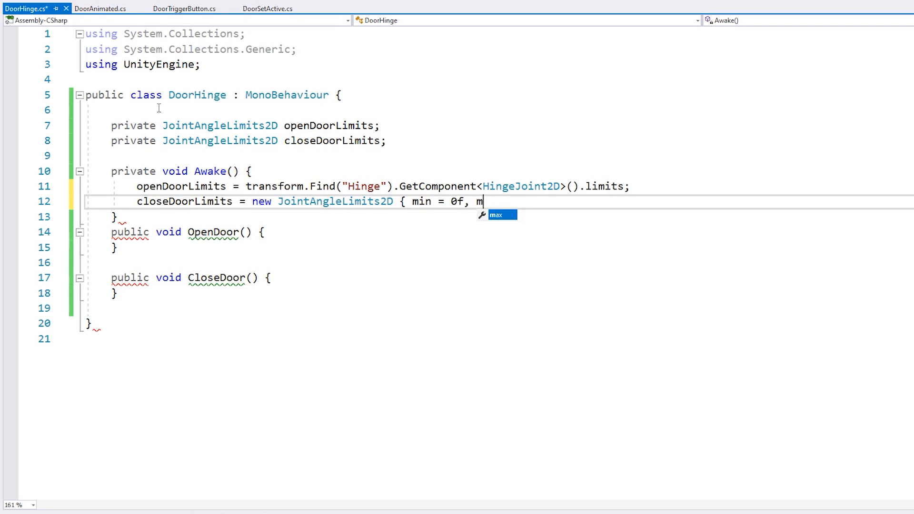
{"action": "key", "text": "Tab"}
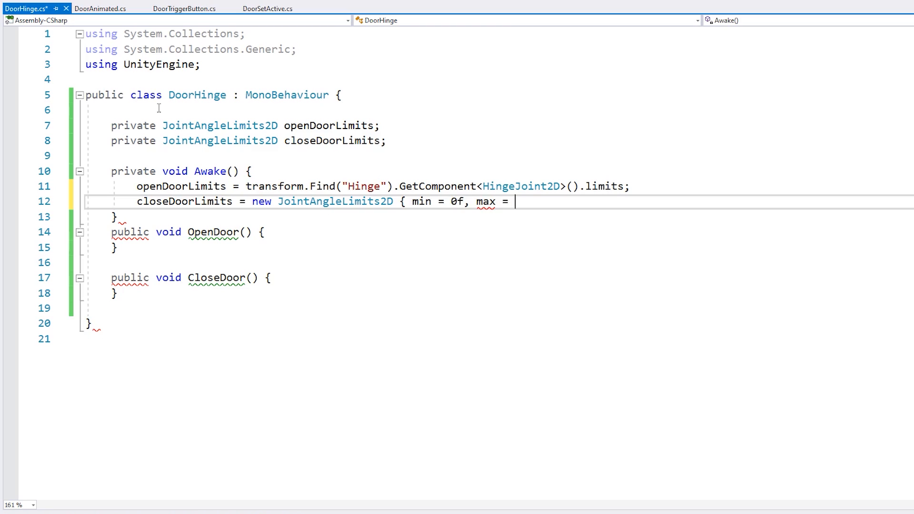
{"action": "type", "text": "= 0f };"}
{"action": "key", "text": "Down"}
{"action": "key", "text": "End"}
{"action": "key", "text": "Return"}
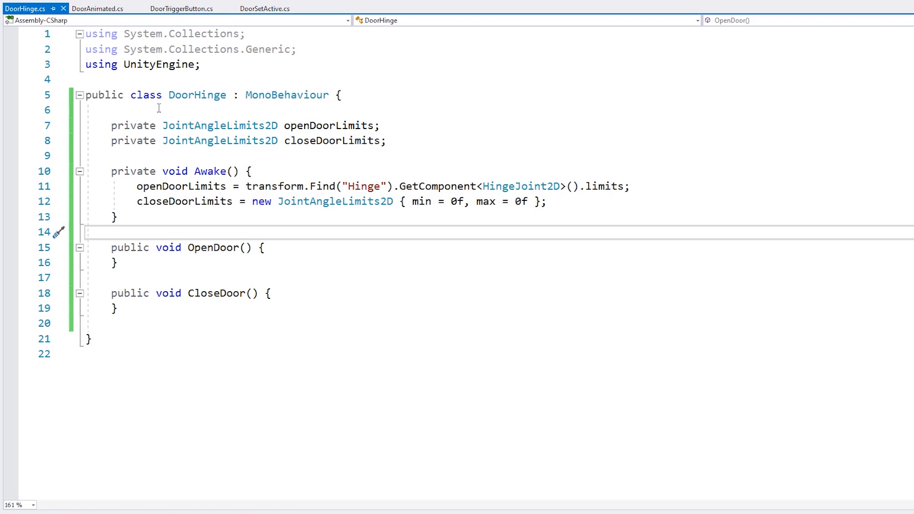
Declare a private HingeJoint2D field named hingeJoint2D at the start of the class
{"action": "left_click", "coordinate": [159, 108]}
{"action": "key", "text": "Return"}
{"action": "type", "text": "private HingeJoint2D"}
{"action": "type", "text": "D;"}
Assign hingeJoint2D at the start of Awake, moving transform.Find("Hinge").GetComponent<HingeJoint2D>() there from the openDoorLimits line
{"action": "key", "text": "Down"}
{"action": "key", "text": "Down"}
{"action": "key", "text": "Down"}
{"action": "key", "text": "Down"}
{"action": "key", "text": "Return"}
{"action": "type", "text": "hingeJoint2D ="}
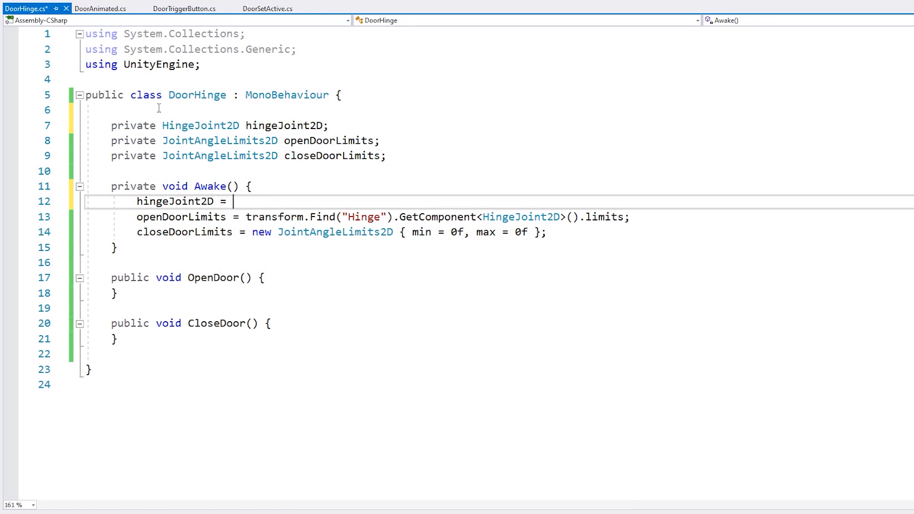
{"action": "key", "text": "Down"}
{"action": "key", "text": "ctrl+Right"}
{"action": "key", "text": "ctrl+shift+Right"}
{"action": "key", "text": "ctrl+shift+Right"}
{"action": "key", "text": "ctrl+shift+Right"}
{"action": "key", "text": "ctrl+shift+Right"}
{"action": "key", "text": "ctrl+shift+Right"}
{"action": "key", "text": "ctrl+shift+Right"}
Make the openDoorLimits assignment read from hingeJoint2D.limits and save the script
{"action": "key", "text": "ctrl+shift+Right"}
{"action": "key", "text": "ctrl+shift+Right"}
{"action": "key", "text": "ctrl+shift+Right"}
{"action": "key", "text": "ctrl+x"}
{"action": "key", "text": "Up"}
{"action": "key", "text": "ctrl+v"}
{"action": "type", "text": ";"}
{"action": "key", "text": "Home"}
{"action": "key", "text": "ctrl+shift+Right"}
{"action": "key", "text": "ctrl+c"}
{"action": "key", "text": "Down"}
{"action": "key", "text": "ctrl+Right"}
{"action": "key", "text": "ctrl+Right"}
{"action": "key", "text": "ctrl+v"}
{"action": "key", "text": "ctrl+s"}
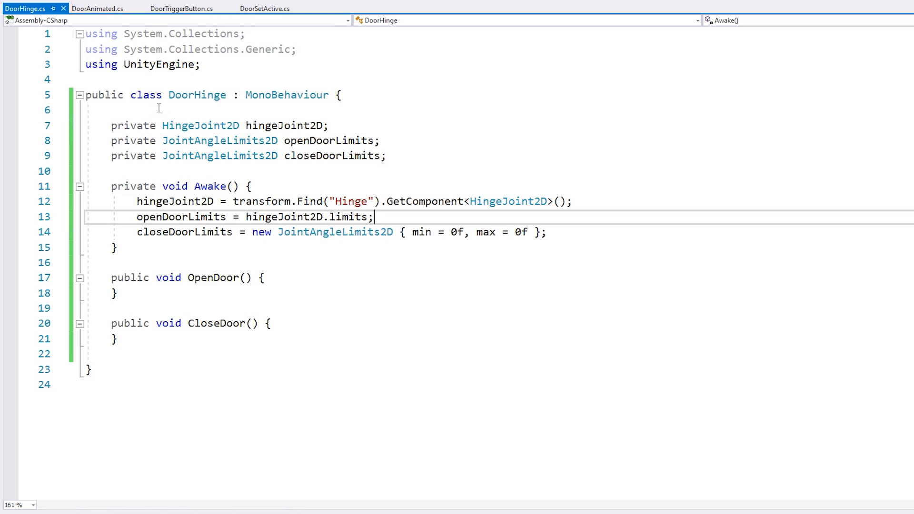
{"action": "left_click_drag", "start_coordinate": [162, 218], "coordinate": [367, 218]}
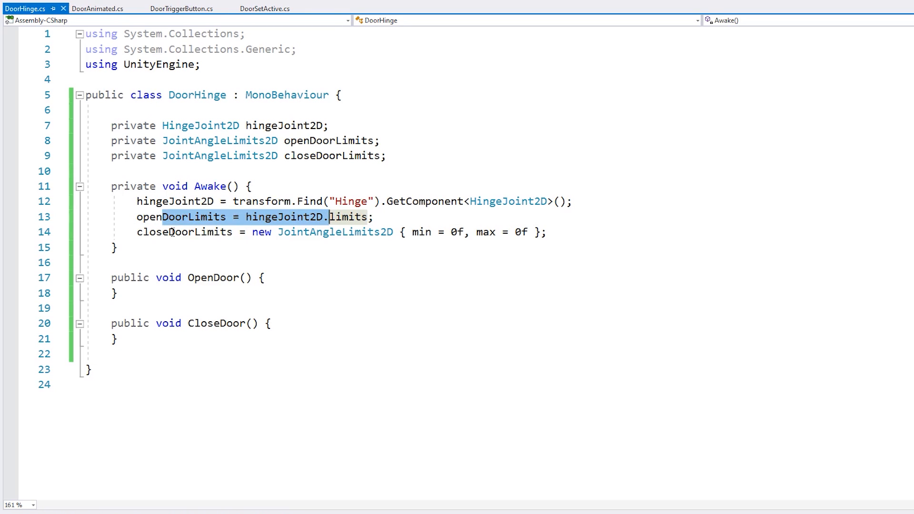
{"action": "left_click_drag", "start_coordinate": [169, 234], "coordinate": [445, 233]}
{"action": "left_click", "coordinate": [287, 259]}
{"action": "left_click", "coordinate": [223, 323]}
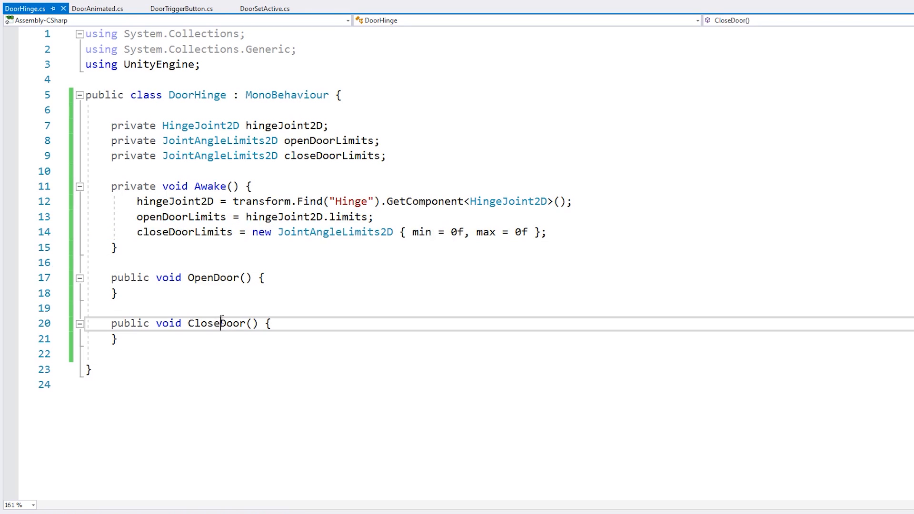
Add the statement hingeJoint2D.limits = openDoorLimits; to the body of the OpenDoor method
{"action": "left_click", "coordinate": [279, 277]}
{"action": "key", "text": "Return"}
{"action": "type", "text": "hing"}
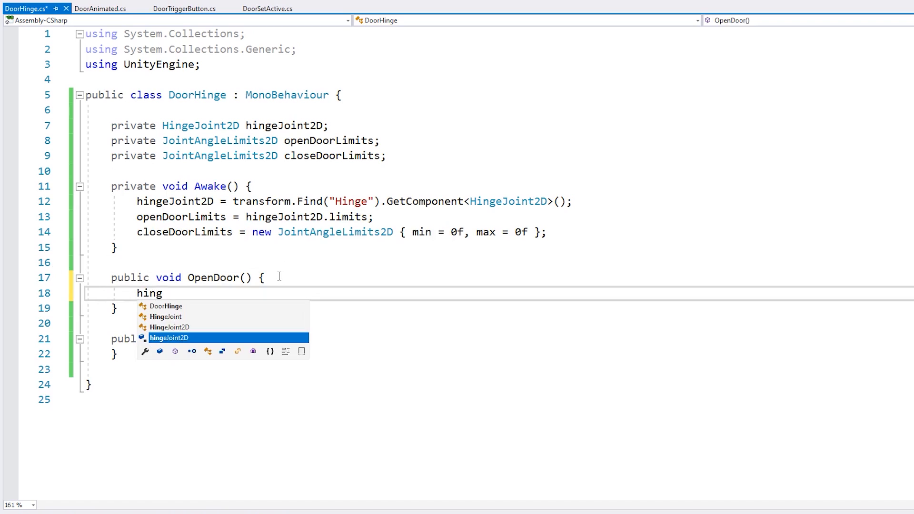
{"action": "type", "text": "eJoint2D."}
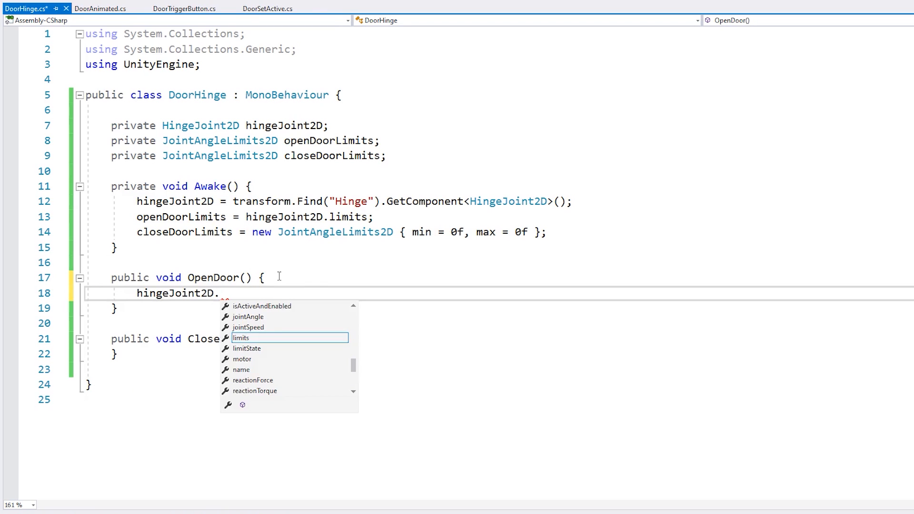
{"action": "type", "text": "limits = openDoorLimits"}
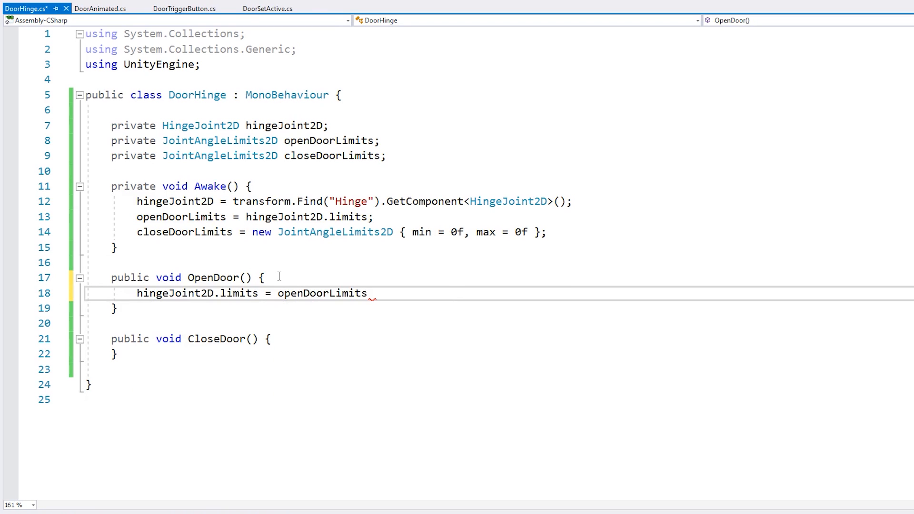
{"action": "key", "text": "shift+Up"}
{"action": "key", "text": "Down"}
{"action": "key", "text": "Up"}
{"action": "key", "text": "End"}
{"action": "type", "text": "M"}
Copy the limits assignment from OpenDoor into CloseDoor, change its value to closeDoorLimits, and save the script
{"action": "key", "text": "shift+Home"}
{"action": "key", "text": "ctrl+c"}
{"action": "key", "text": "Down"}
{"action": "key", "text": "Down"}
{"action": "key", "text": "Down"}
{"action": "key", "text": "End"}
{"action": "key", "text": "Return"}
{"action": "key", "text": "ctrl+v"}
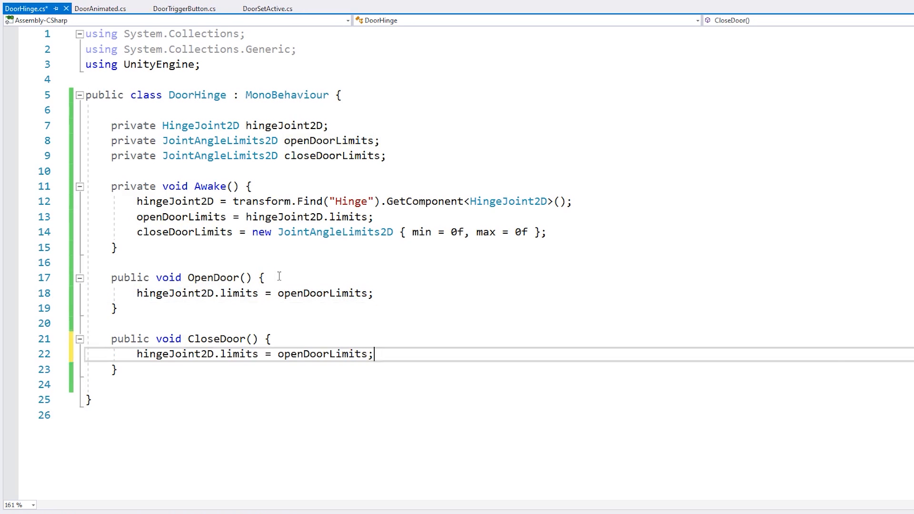
{"action": "key", "text": "Left"}
{"action": "key", "text": "ctrl+shift+Left"}
{"action": "type", "text": "close"}
{"action": "key", "text": "Tab"}
{"action": "key", "text": "ctrl+s"}
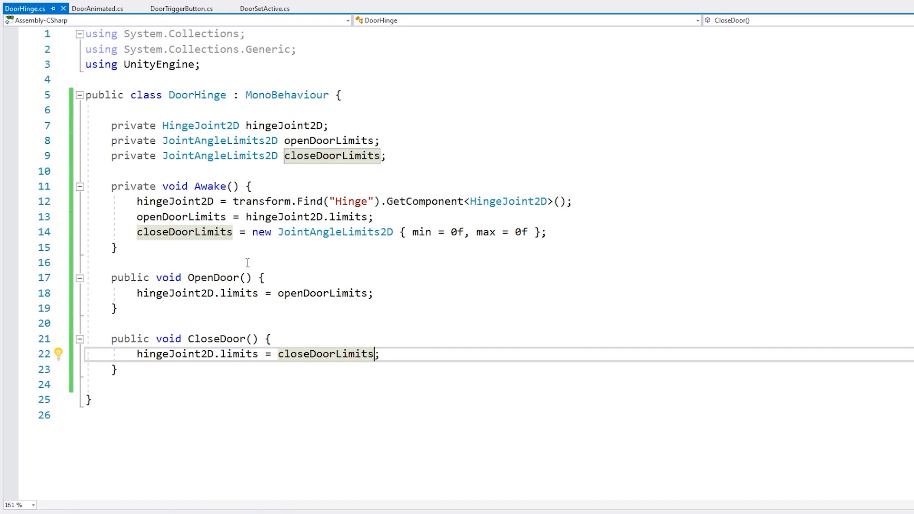
Change the type of the serialized door field in DoorTriggerButton.cs to DoorHinge
{"action": "left_click", "coordinate": [182, 8]}
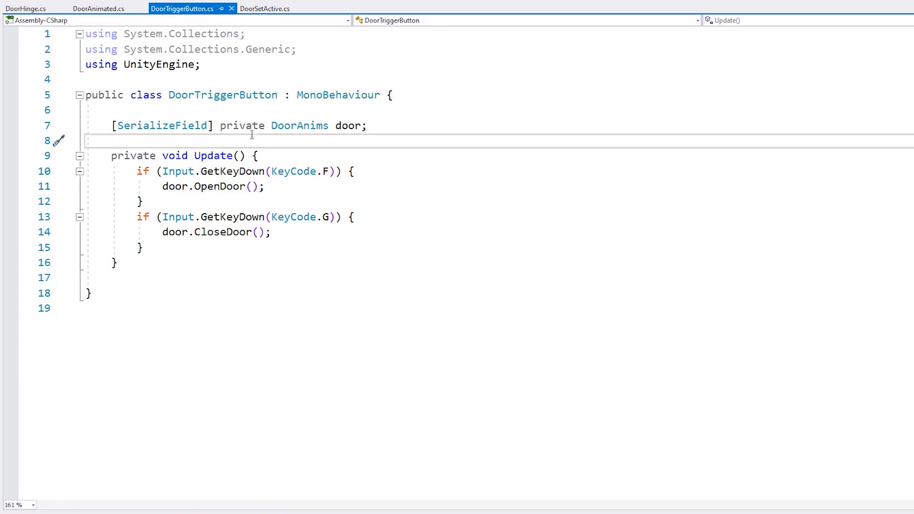
{"action": "double_click", "coordinate": [302, 126]}
{"action": "type", "text": "DoorHinge"}
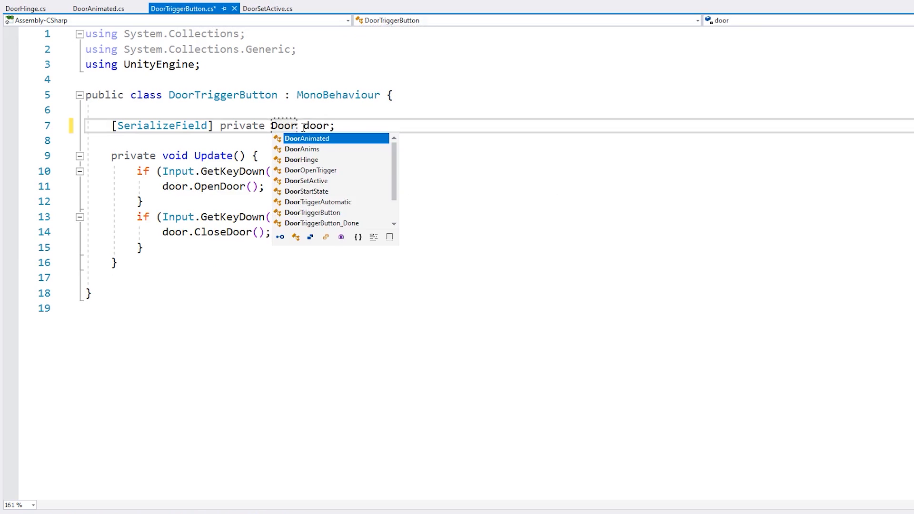
Switch to Unity and assign the DoorHinge object to the Door field of the DoorTriggerButton object
{"action": "key", "text": "alt+Tab"}
{"action": "left_click", "coordinate": [62, 407]}
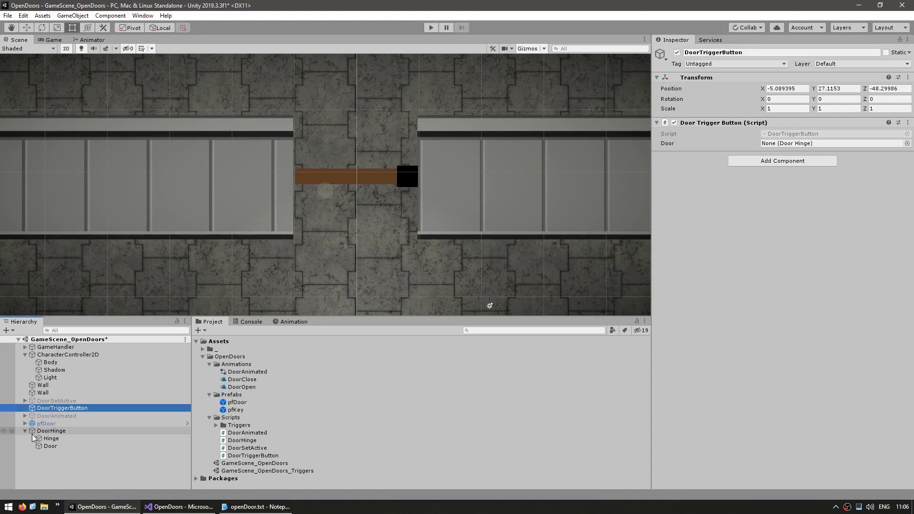
{"action": "left_click_drag", "start_coordinate": [51, 431], "coordinate": [793, 142]}
{"action": "left_click_drag", "start_coordinate": [794, 143], "coordinate": [794, 142]}
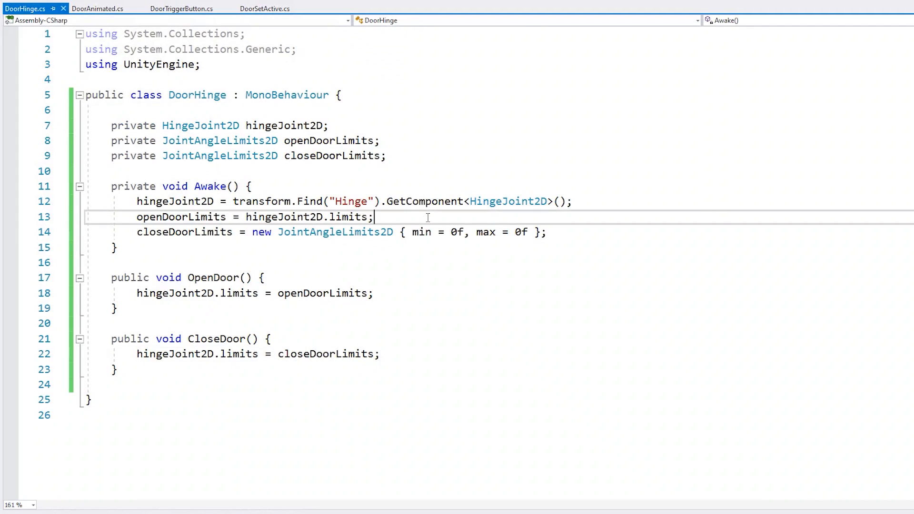
Add a CloseDoor(); call at the end of the Awake method in DoorHinge.cs
{"action": "left_click", "coordinate": [336, 233]}
{"action": "key", "text": "End"}
{"action": "key", "text": "Return"}
{"action": "type", "text": "Close"}
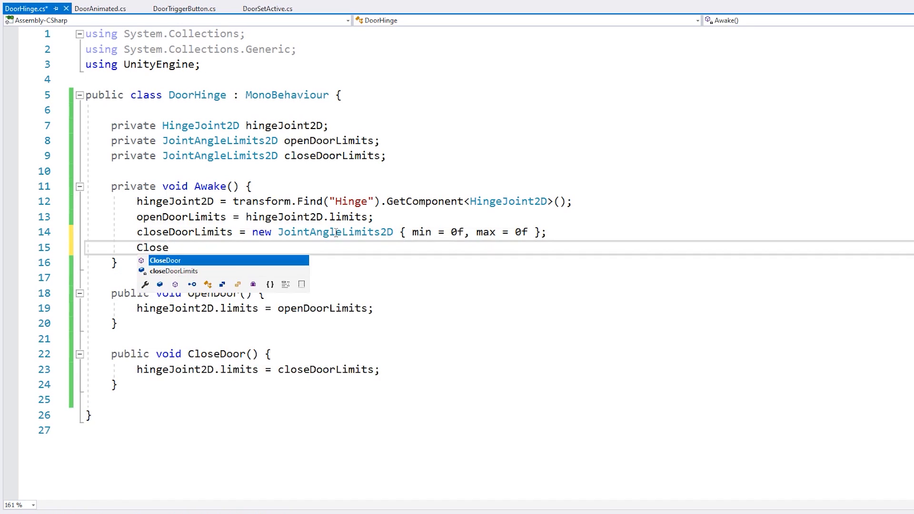
{"action": "key", "text": "Tab"}
{"action": "type", "text": "();"}
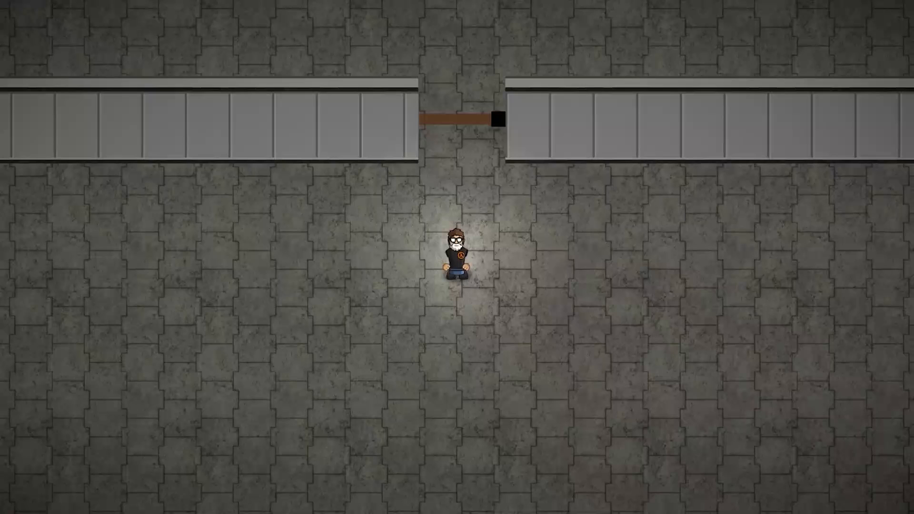
Test the hinge door in the running game by walking the character up against it and back
{"action": "key", "text": "w"}
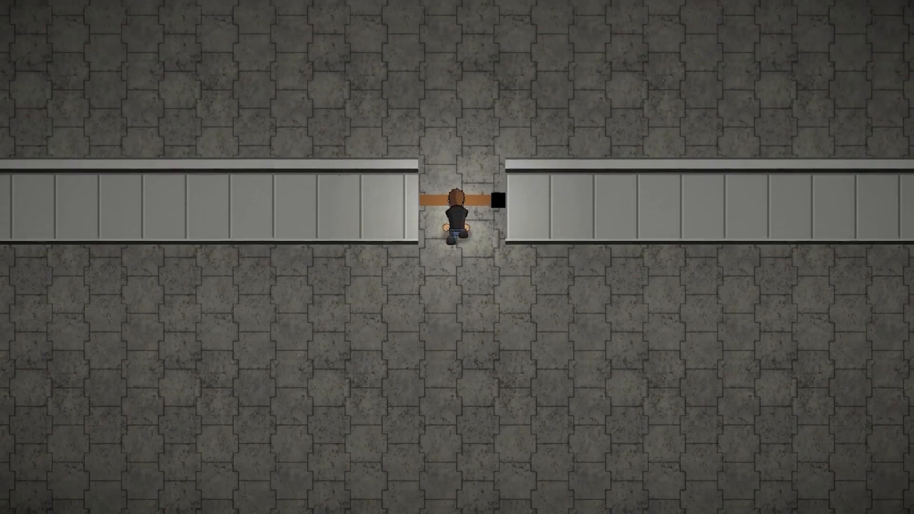
{"action": "key", "text": "s"}
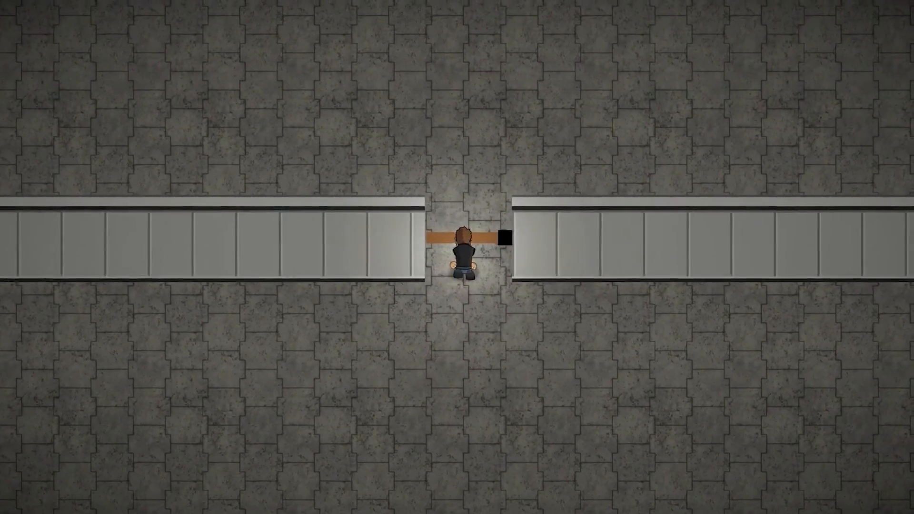
{"action": "key", "text": "s"}
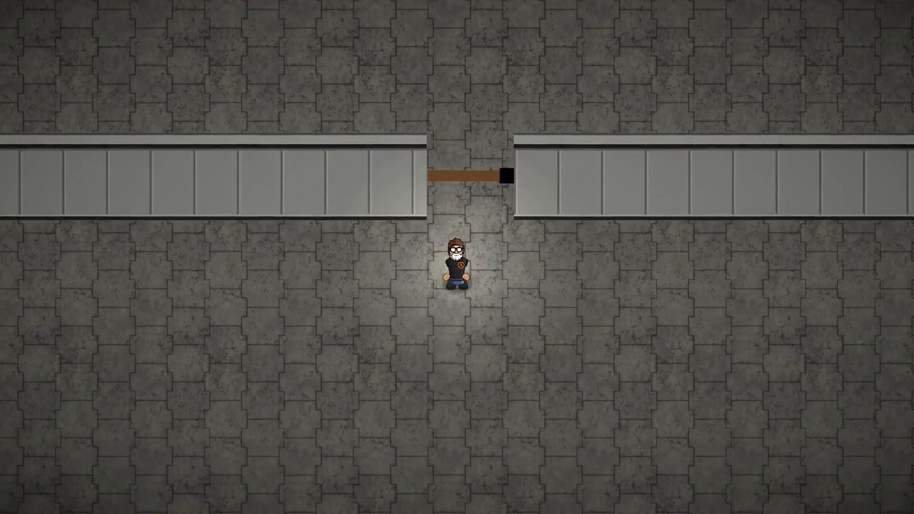
{"action": "key", "text": "w"}
{"action": "key", "text": "s"}
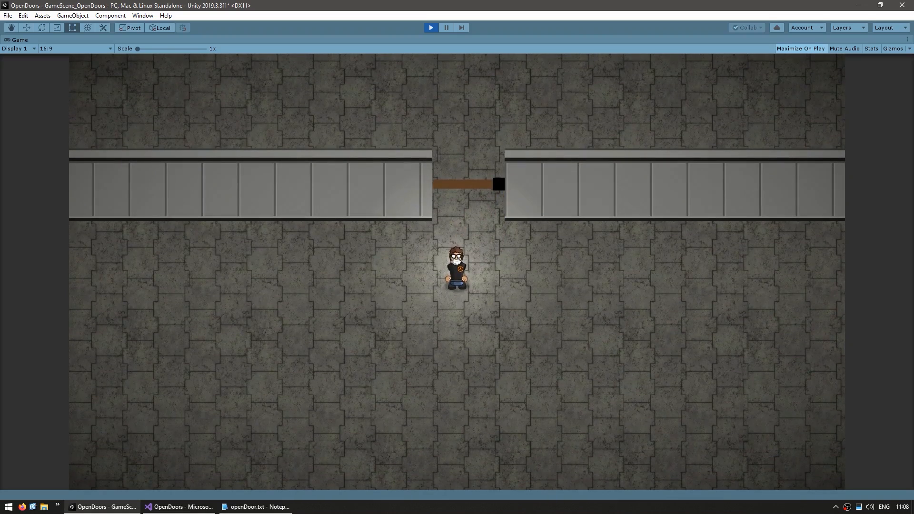
Leave play mode and search for a component to add to the Hinge object of the DoorHinge
{"action": "key", "text": "ctrl+p"}
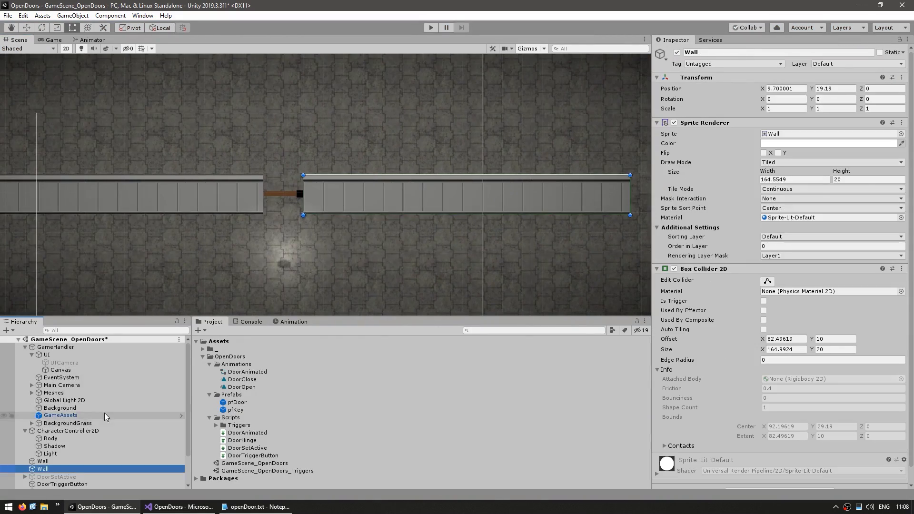
{"action": "left_click", "coordinate": [57, 373]}
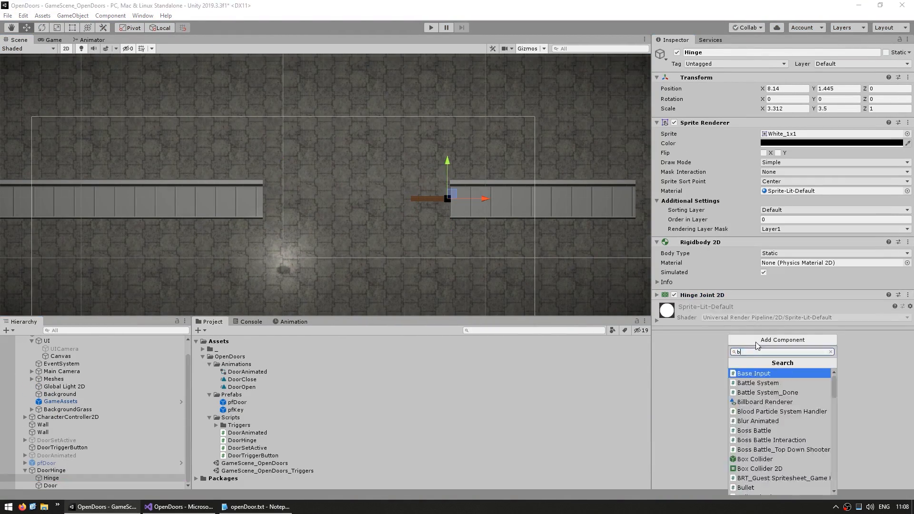
{"action": "left_click", "coordinate": [26, 475]}
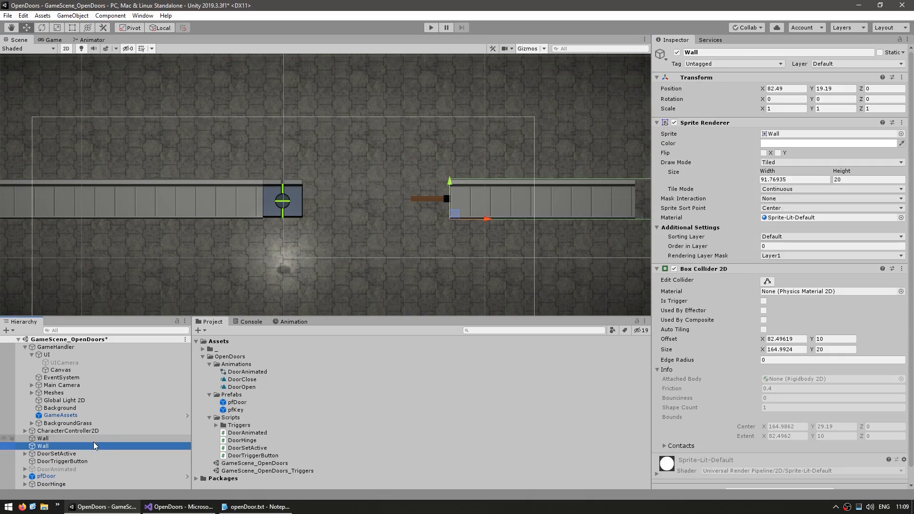
Duplicate the Wall and arrange the wall segments along the row with gaps for the different doors
{"action": "left_click", "coordinate": [466, 216]}
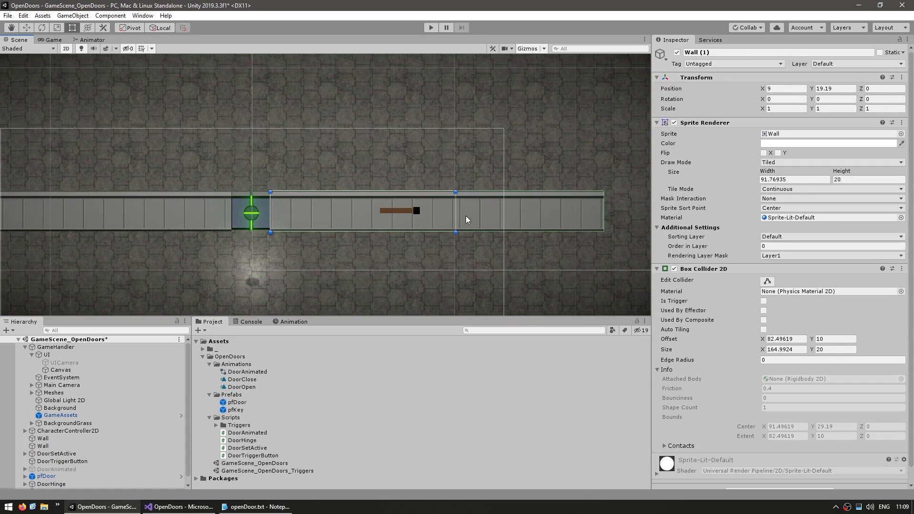
{"action": "left_click_drag", "start_coordinate": [465, 215], "coordinate": [257, 231]}
{"action": "key", "text": "ctrl+d"}
{"action": "key", "text": "w"}
{"action": "left_click", "coordinate": [87, 233]}
{"action": "key", "text": "t"}
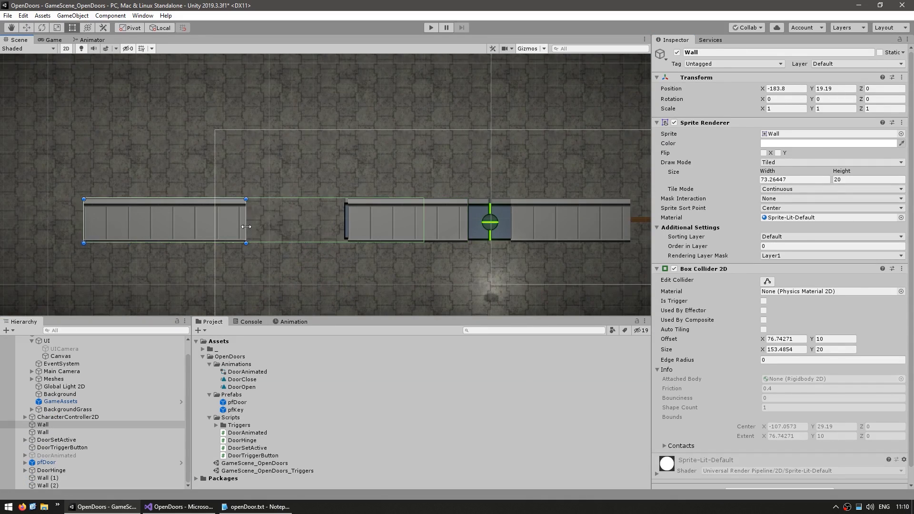
Move the DoorSetActive door into the gap between the wall segments beyond the sliding door
{"action": "left_click", "coordinate": [56, 440]}
{"action": "key", "text": "w"}
{"action": "left_click", "coordinate": [78, 224]}
{"action": "left_click", "coordinate": [449, 227]}
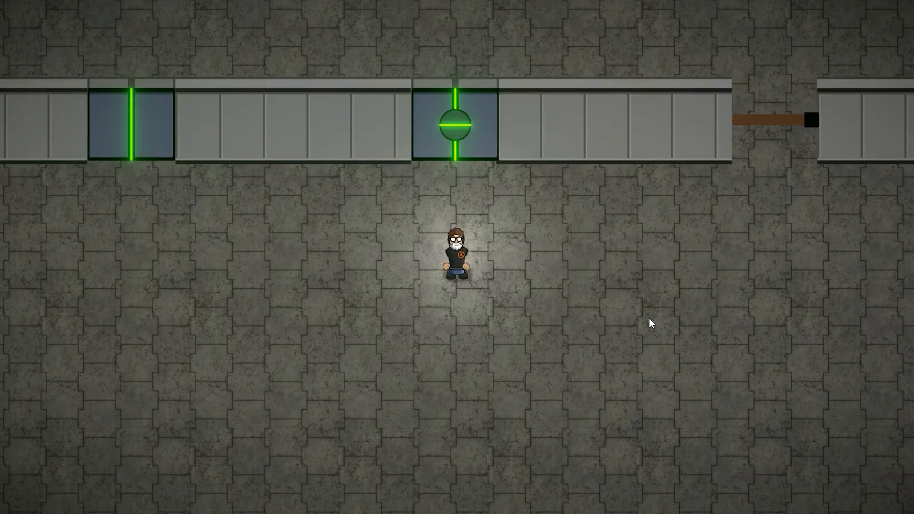
Walk the character over to the DoorSetActive door in the running game and open the door
{"action": "key", "text": "a"}
{"action": "key", "text": "a"}
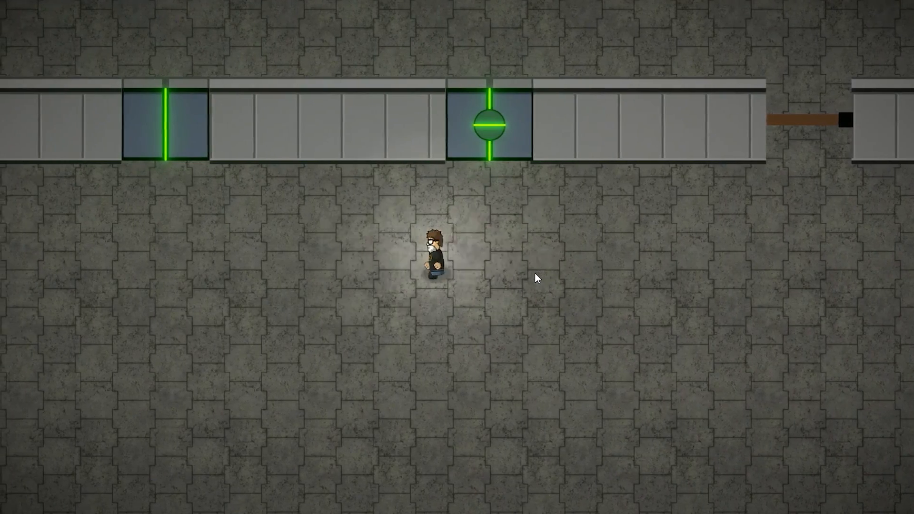
{"action": "key", "text": "w"}
{"action": "key", "text": "a"}
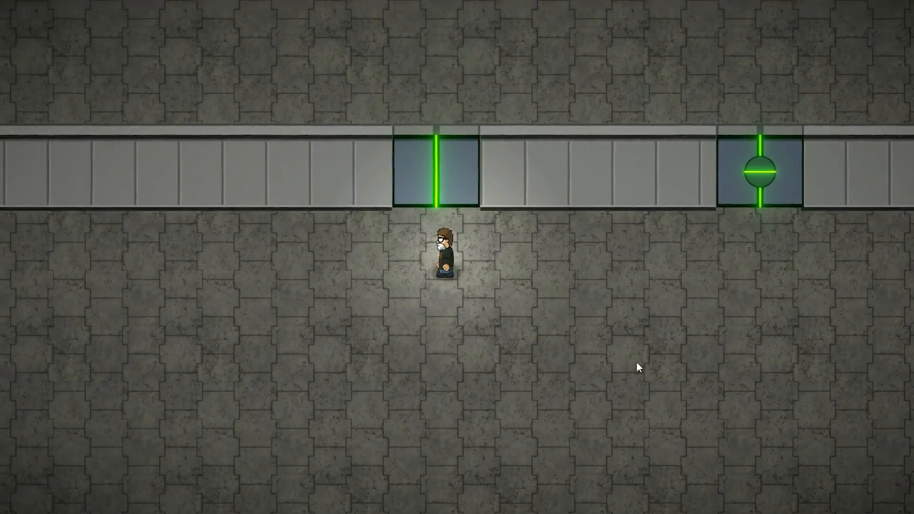
{"action": "key", "text": "w"}
{"action": "key", "text": "s"}
{"action": "key", "text": "w"}
{"action": "key", "text": "s"}
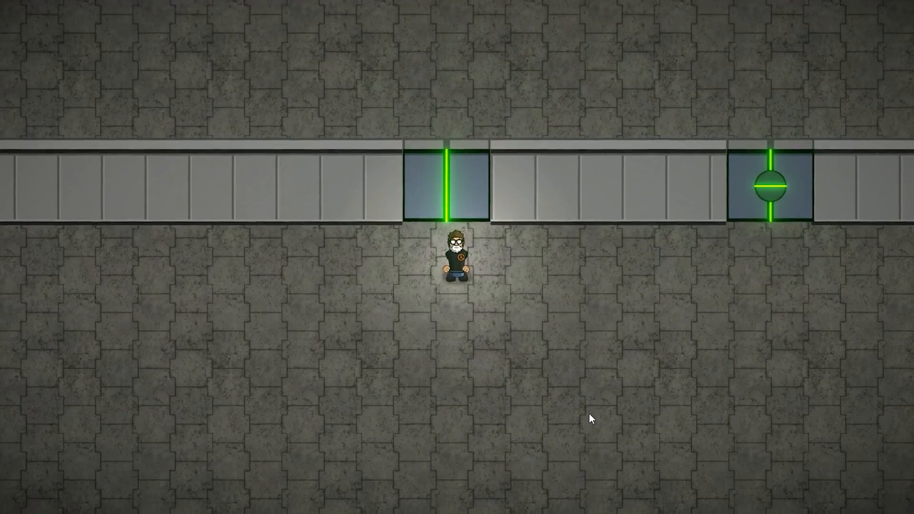
{"action": "key", "text": "e"}
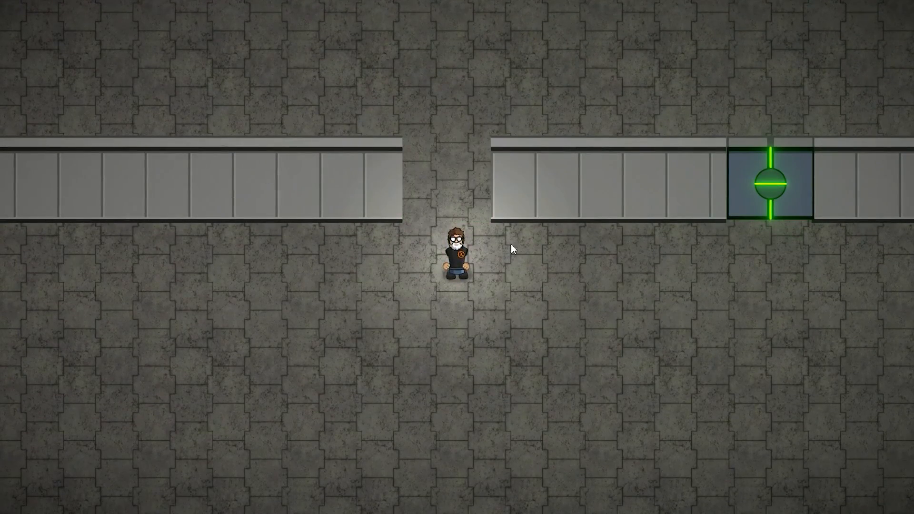
Walk through the open DoorSetActive doorway, close the door from the far side, then reopen it and walk back
{"action": "key", "text": "w"}
{"action": "key", "text": "s"}
{"action": "key", "text": "w"}
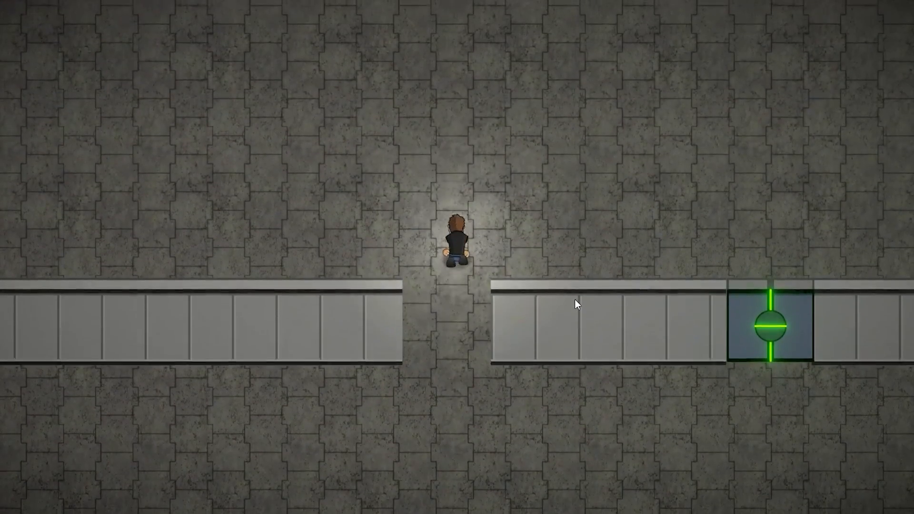
{"action": "key", "text": "e"}
{"action": "key", "text": "s"}
{"action": "key", "text": "w"}
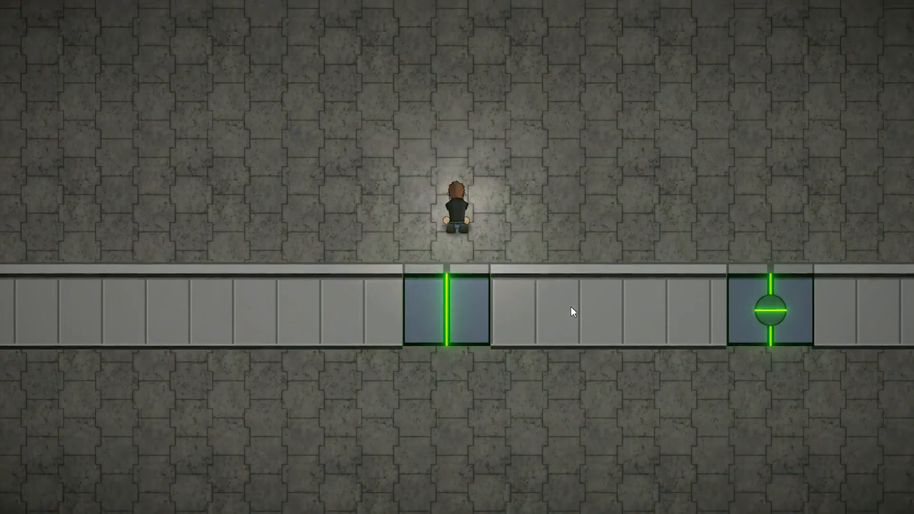
{"action": "key", "text": "s"}
{"action": "key", "text": "e"}
{"action": "key", "text": "s"}
Walk the character to the animated sliding door, open it, and pass through it and back
{"action": "key", "text": "d"}
{"action": "key", "text": "d"}
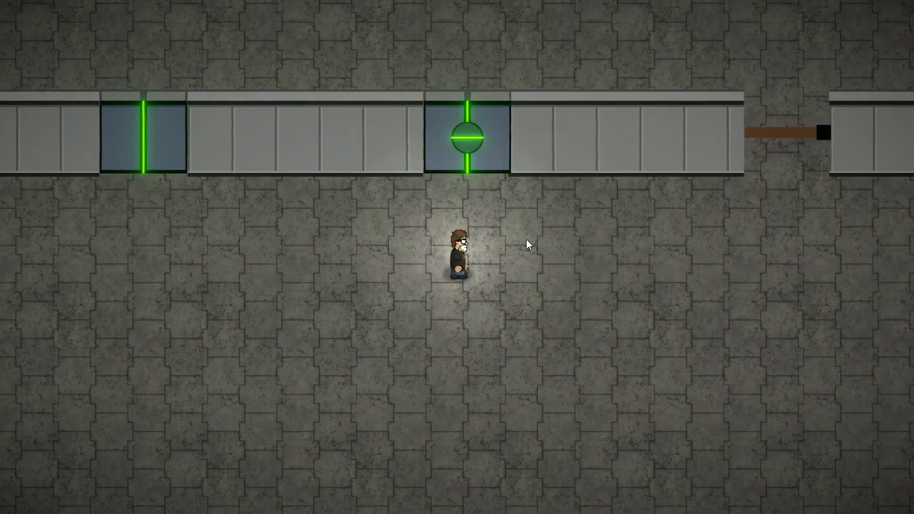
{"action": "key", "text": "d"}
{"action": "key", "text": "w"}
{"action": "key", "text": "s"}
{"action": "key", "text": "e"}
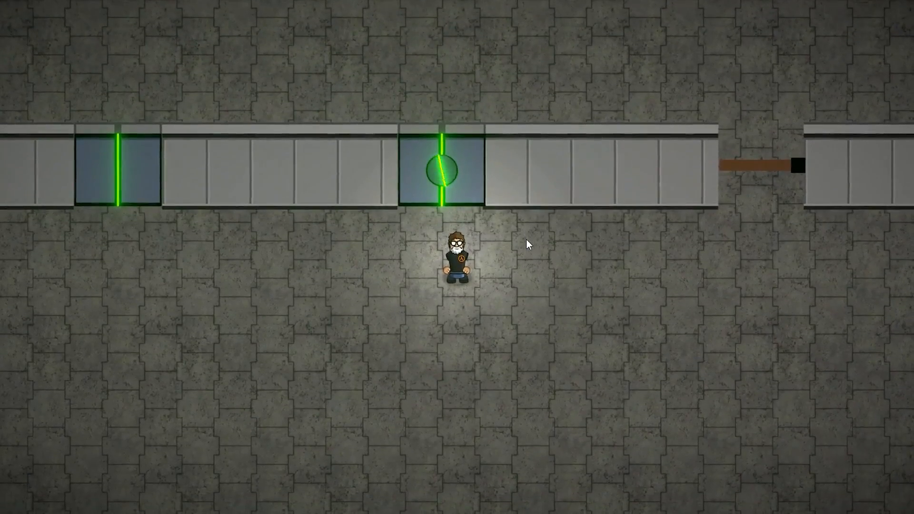
{"action": "key", "text": "a"}
{"action": "key", "text": "d"}
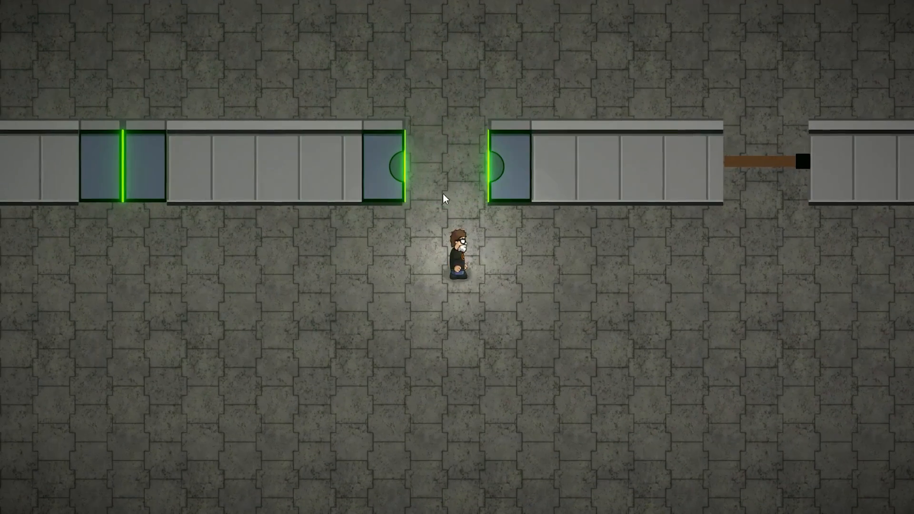
{"action": "key", "text": "w"}
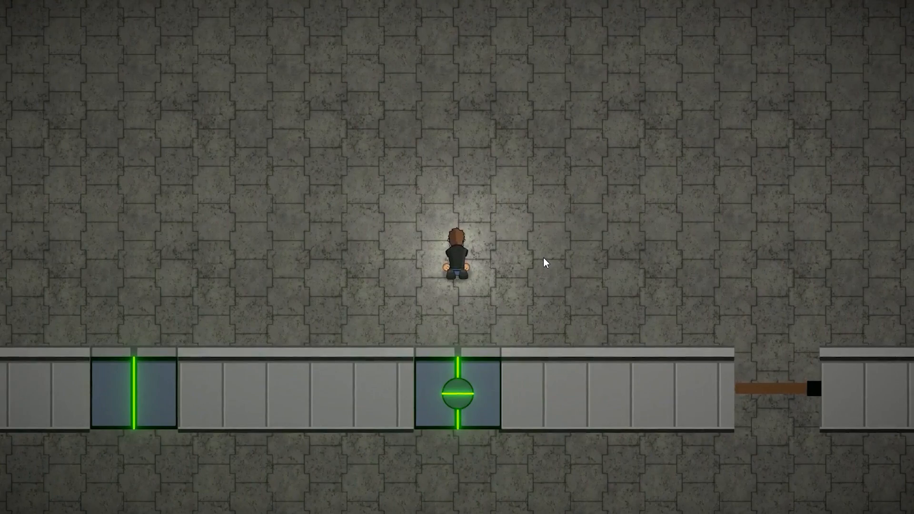
{"action": "key", "text": "s"}
{"action": "key", "text": "s"}
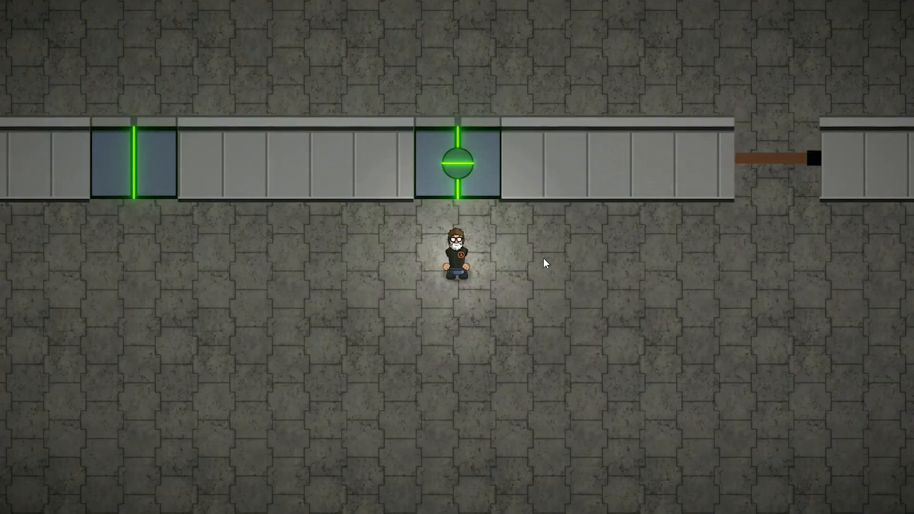
Walk the character to the hinge door, test pushing against it, and walk through the doorway
{"action": "key", "text": "d"}
{"action": "key", "text": "d"}
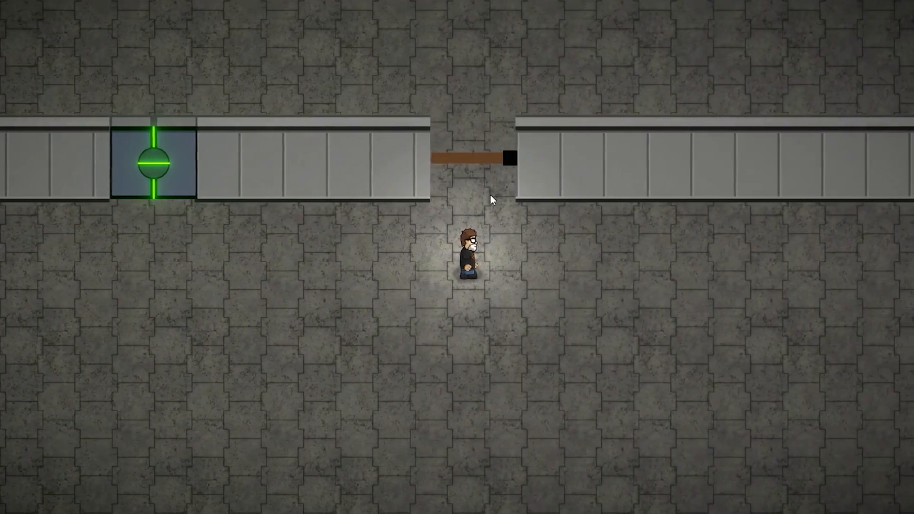
{"action": "key", "text": "w"}
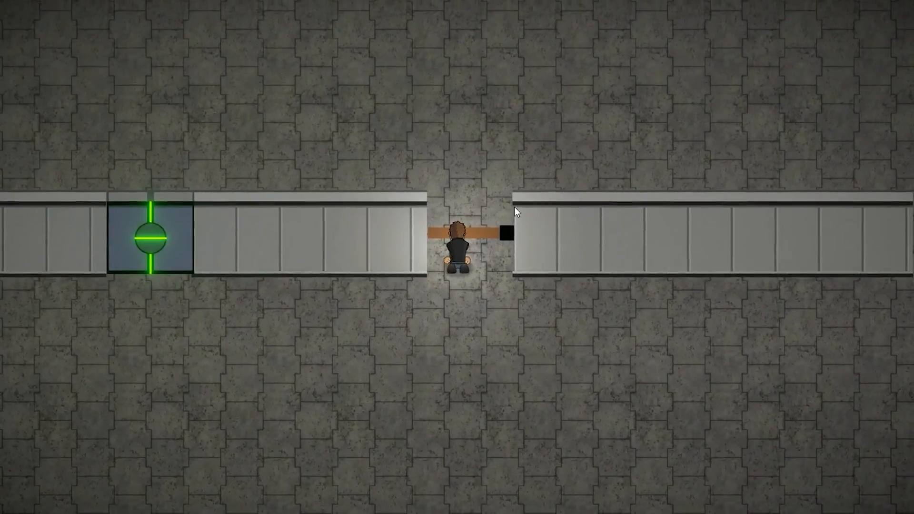
{"action": "key", "text": "s"}
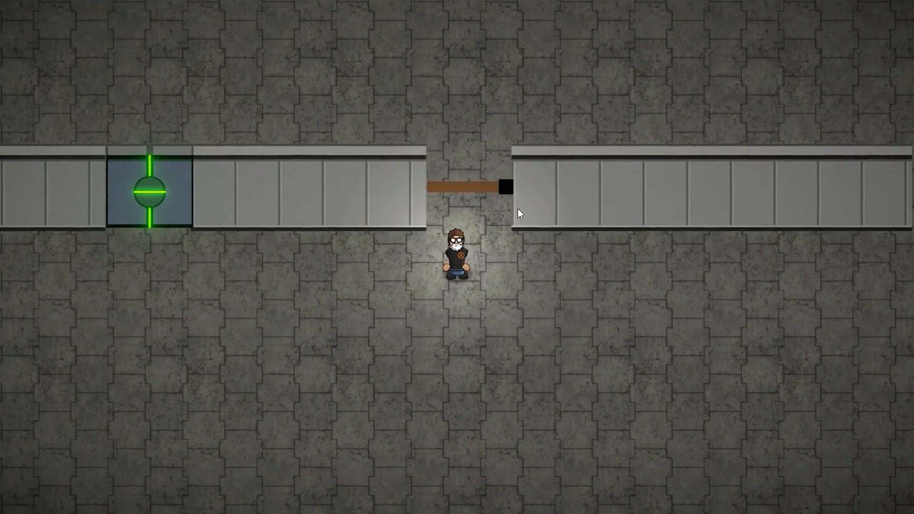
{"action": "key", "text": "w"}
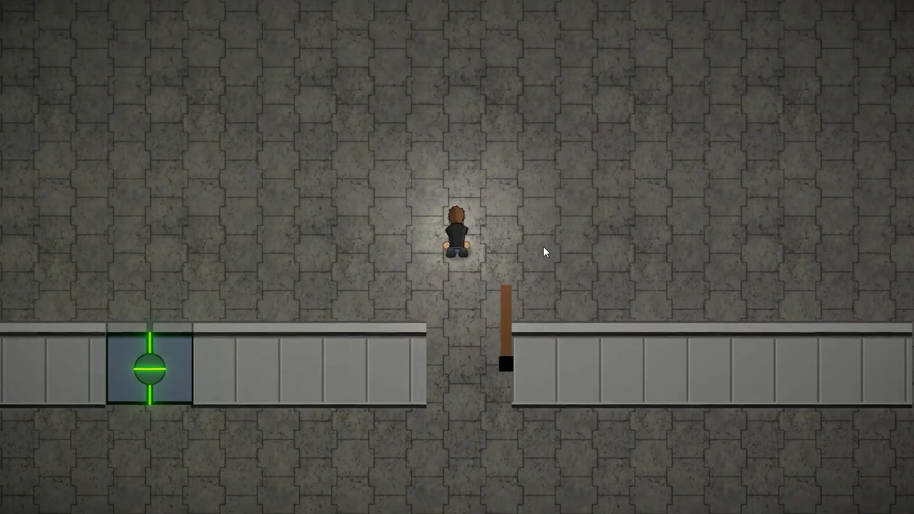
Walk the character back and forth against the brown hinge door, pushing through its doorway to the near side of the wall
{"action": "key", "text": "s"}
{"action": "key", "text": "w"}
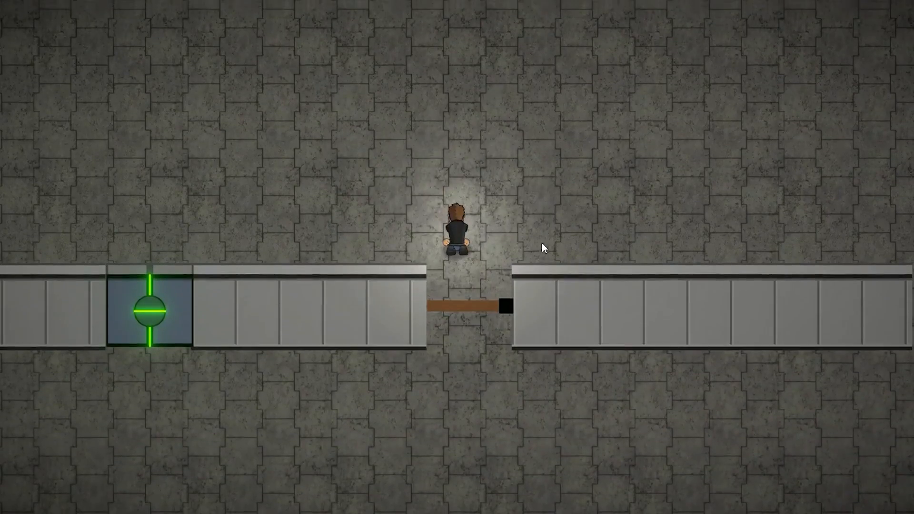
{"action": "key", "text": "s"}
Walk the character to the green sliding door beyond the blue door and test passing through it and back
{"action": "key", "text": "s"}
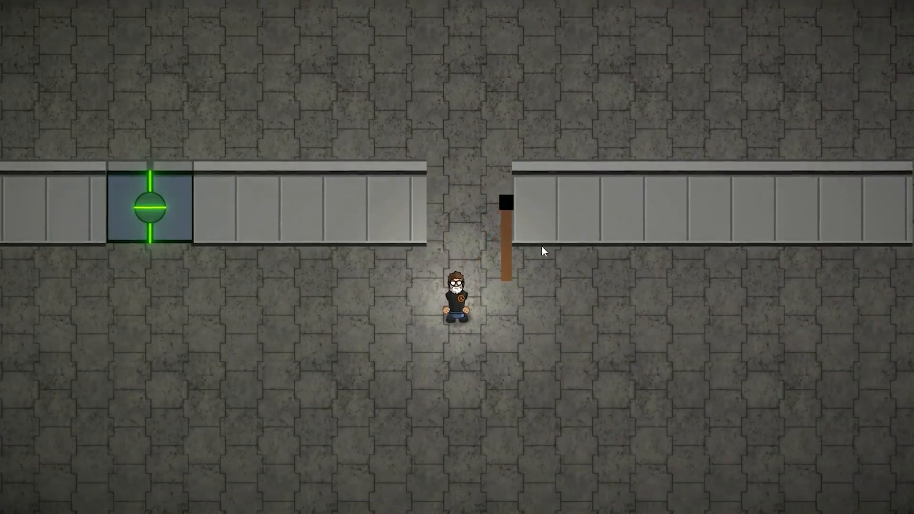
{"action": "key", "text": "a"}
{"action": "key", "text": "s"}
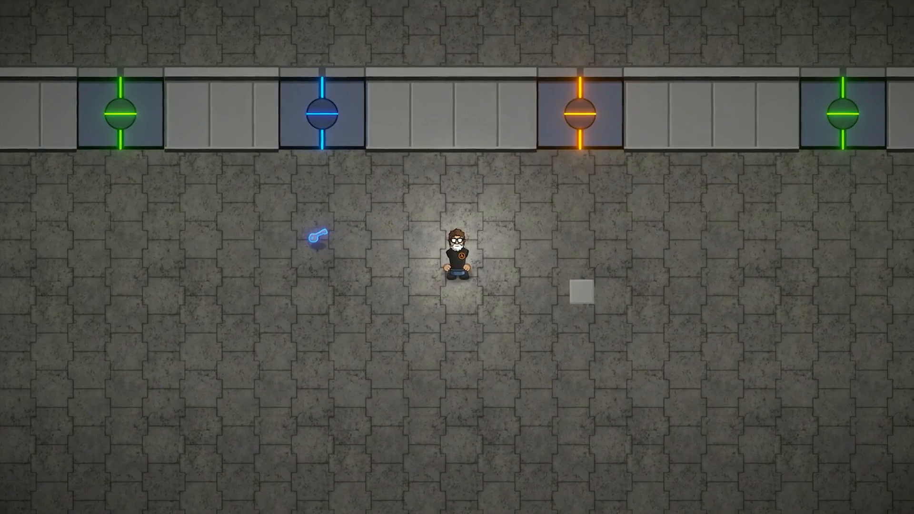
{"action": "key", "text": "a"}
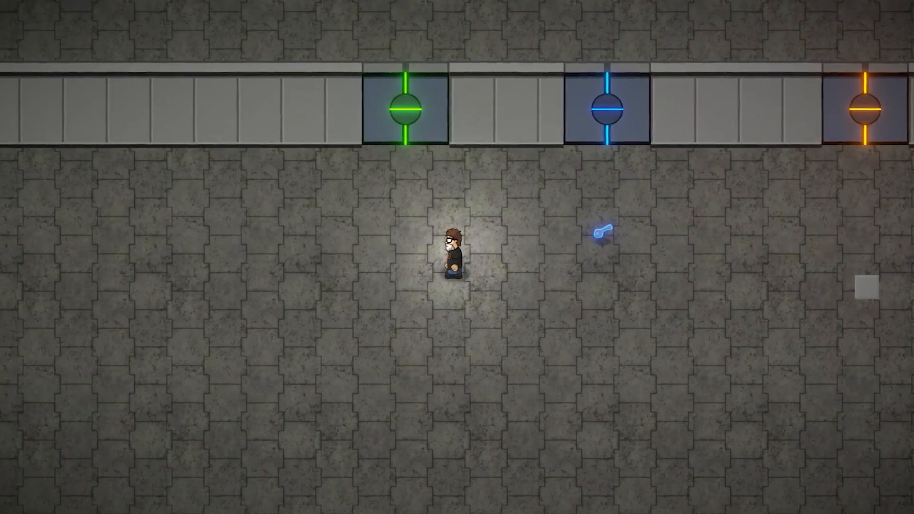
{"action": "key", "text": "w"}
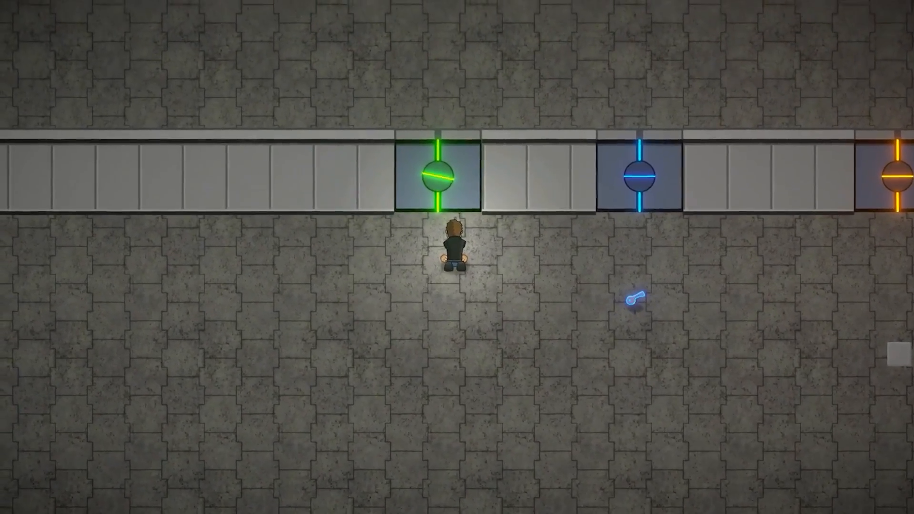
{"action": "key", "text": "w"}
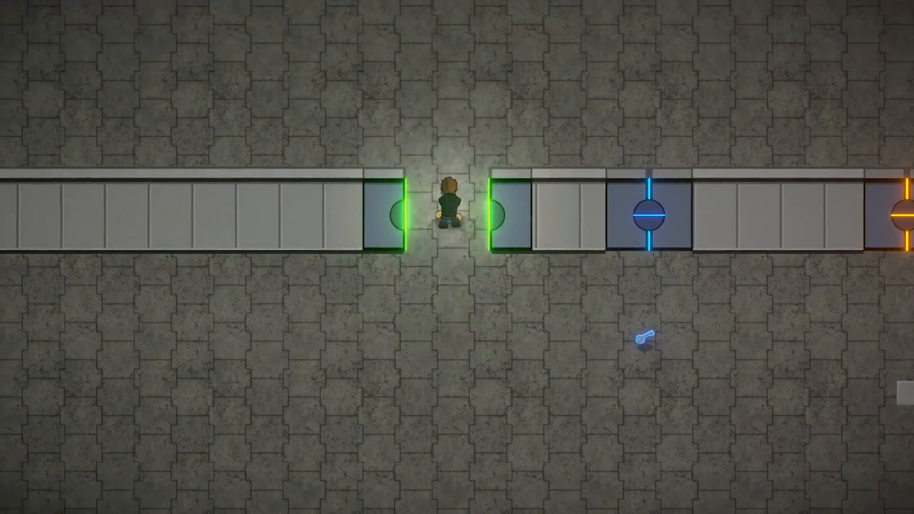
{"action": "key", "text": "s"}
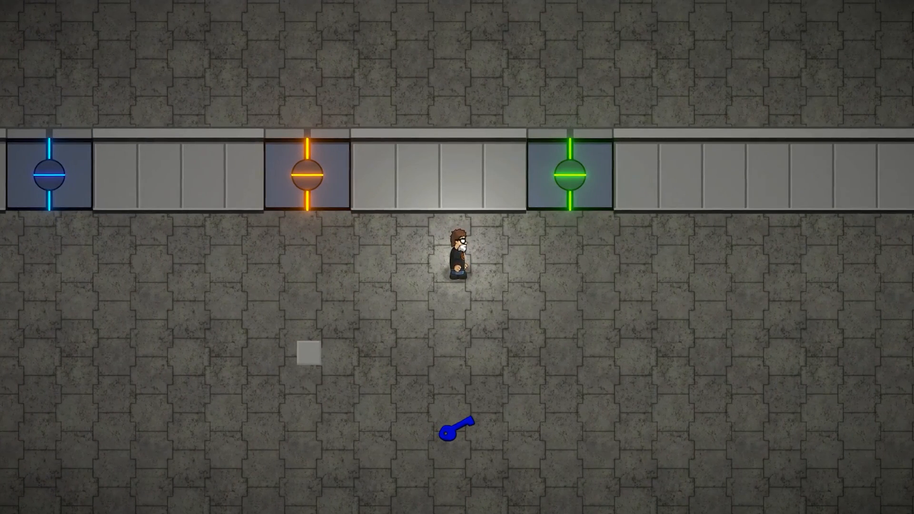
Walk the character through the green sliding door beside the orange door and back, and head over between the orange and blue doors
{"action": "key", "text": "d"}
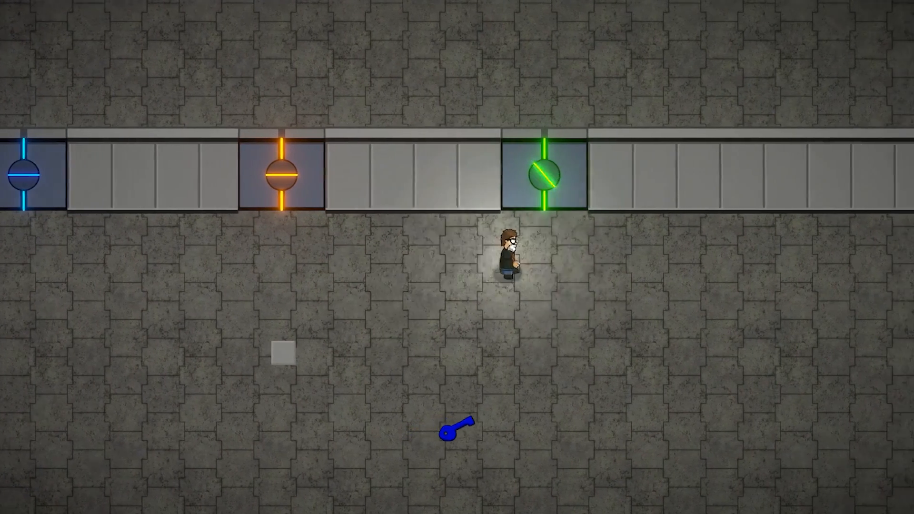
{"action": "key", "text": "d"}
{"action": "key", "text": "w"}
{"action": "key", "text": "w"}
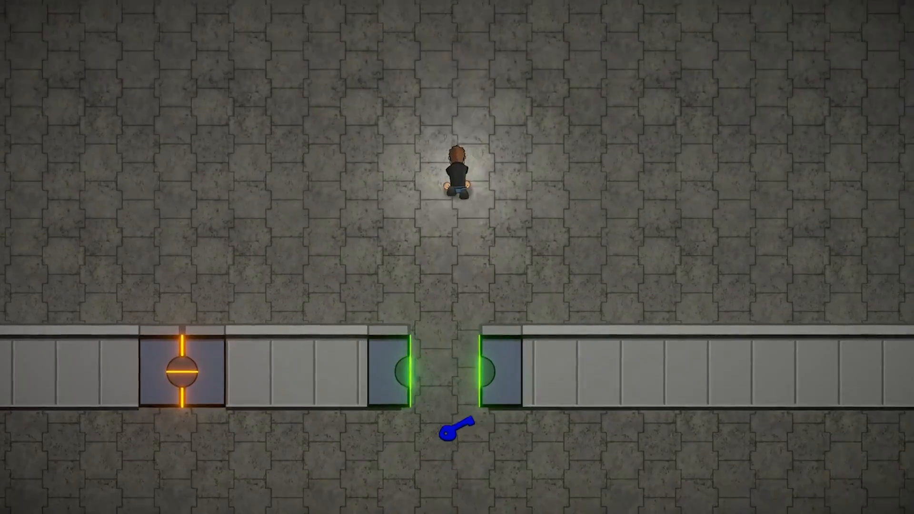
{"action": "key", "text": "s"}
{"action": "key", "text": "s"}
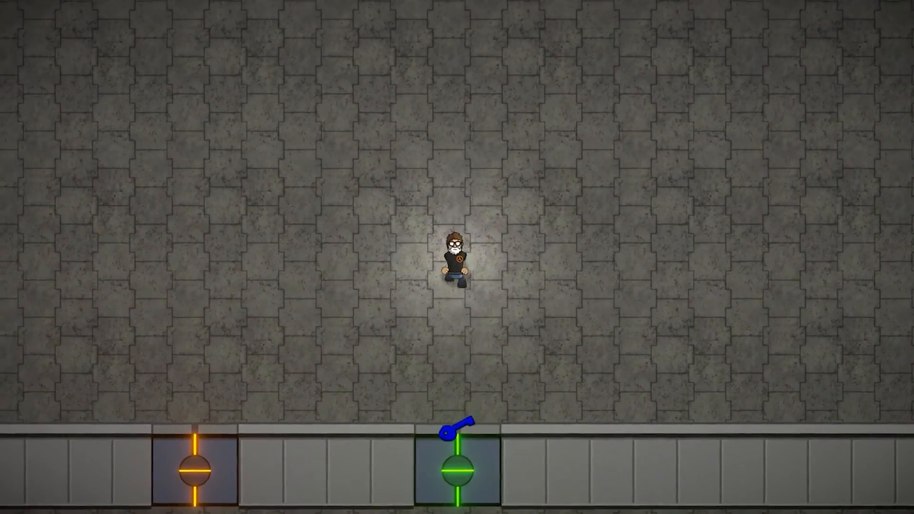
{"action": "key", "text": "s"}
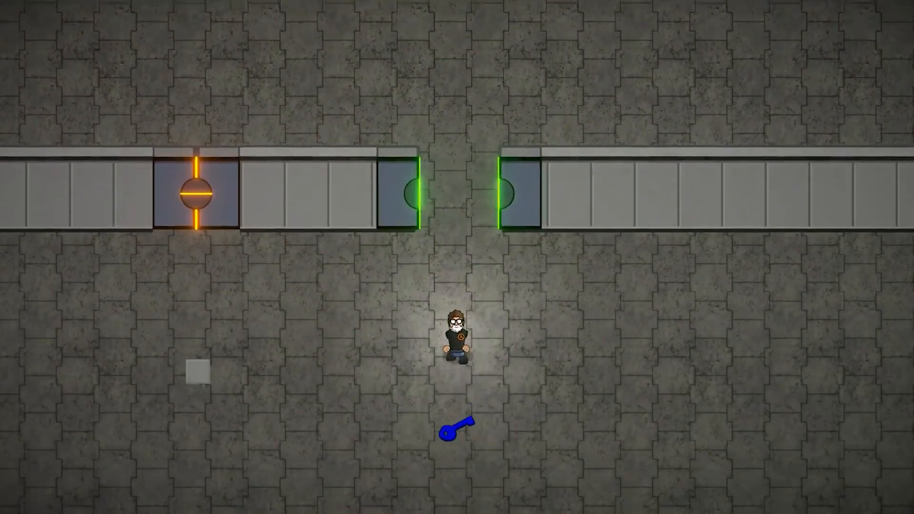
{"action": "key", "text": "a"}
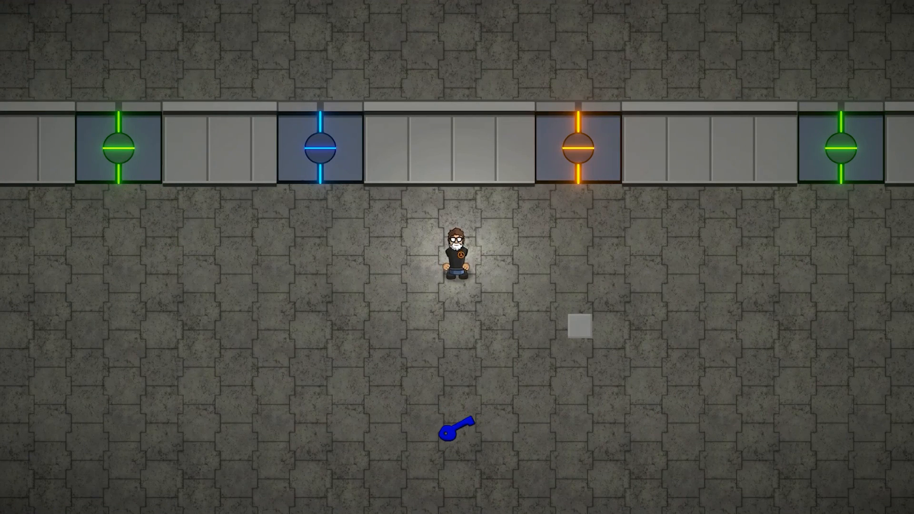